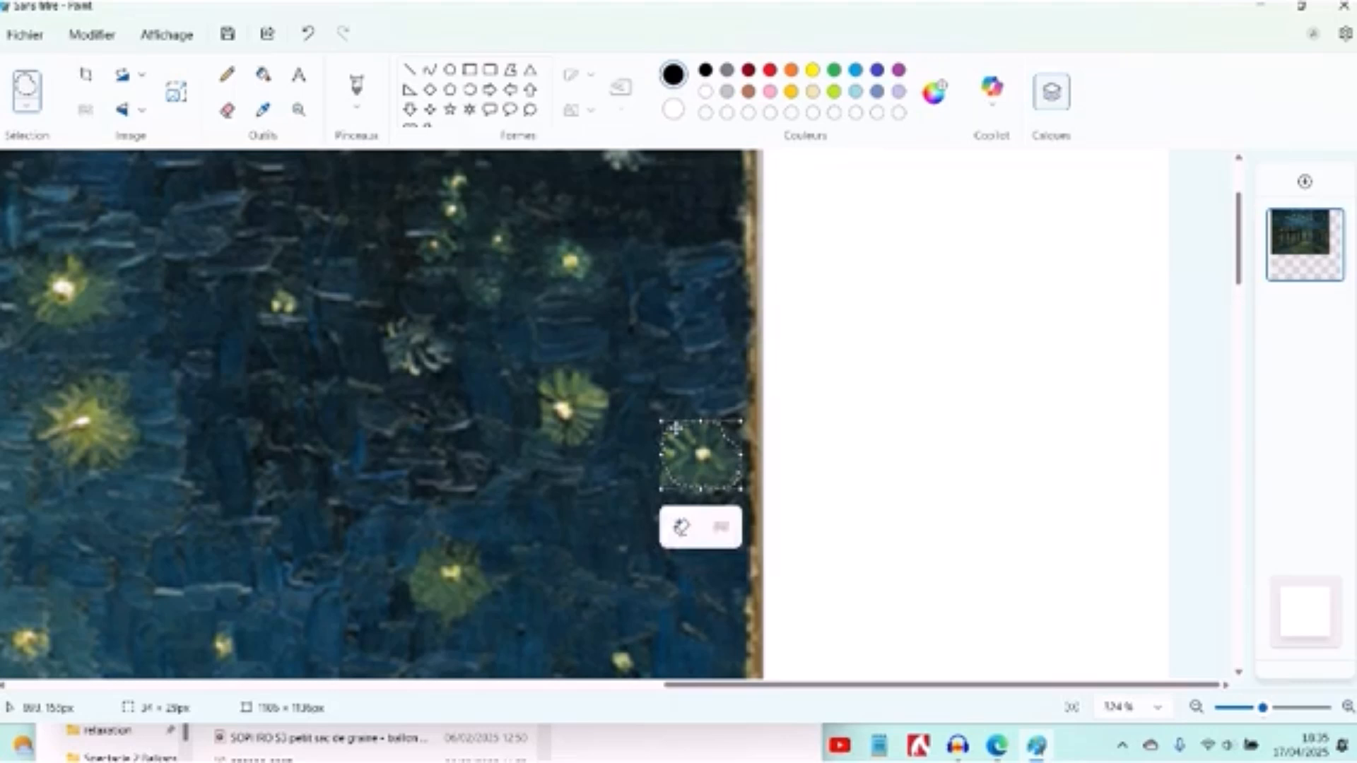
# - Switch to PowerPoint, paste the copied star cutout and place it over the star at the painting's right edge
pyautogui.hotkey('alt', 'Tab')
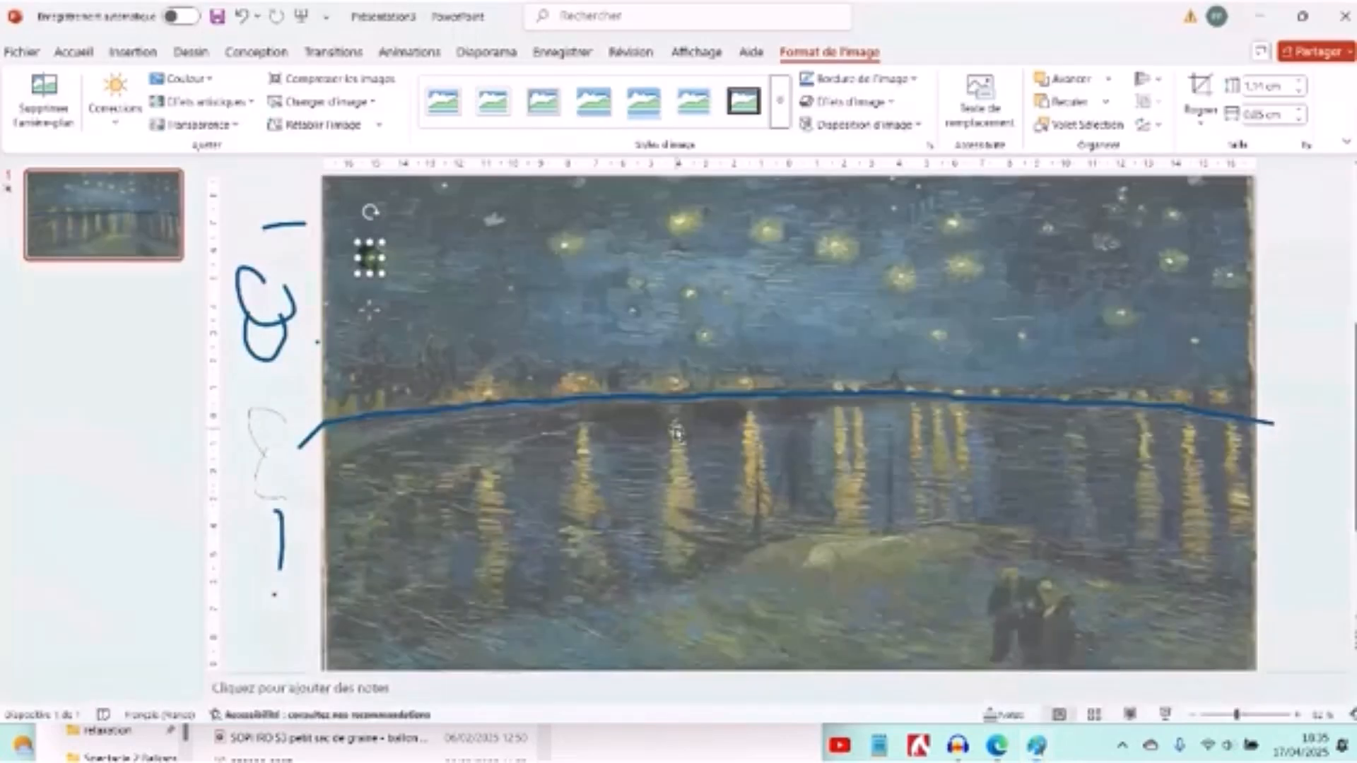
pyautogui.hotkey('ctrl', 'v')
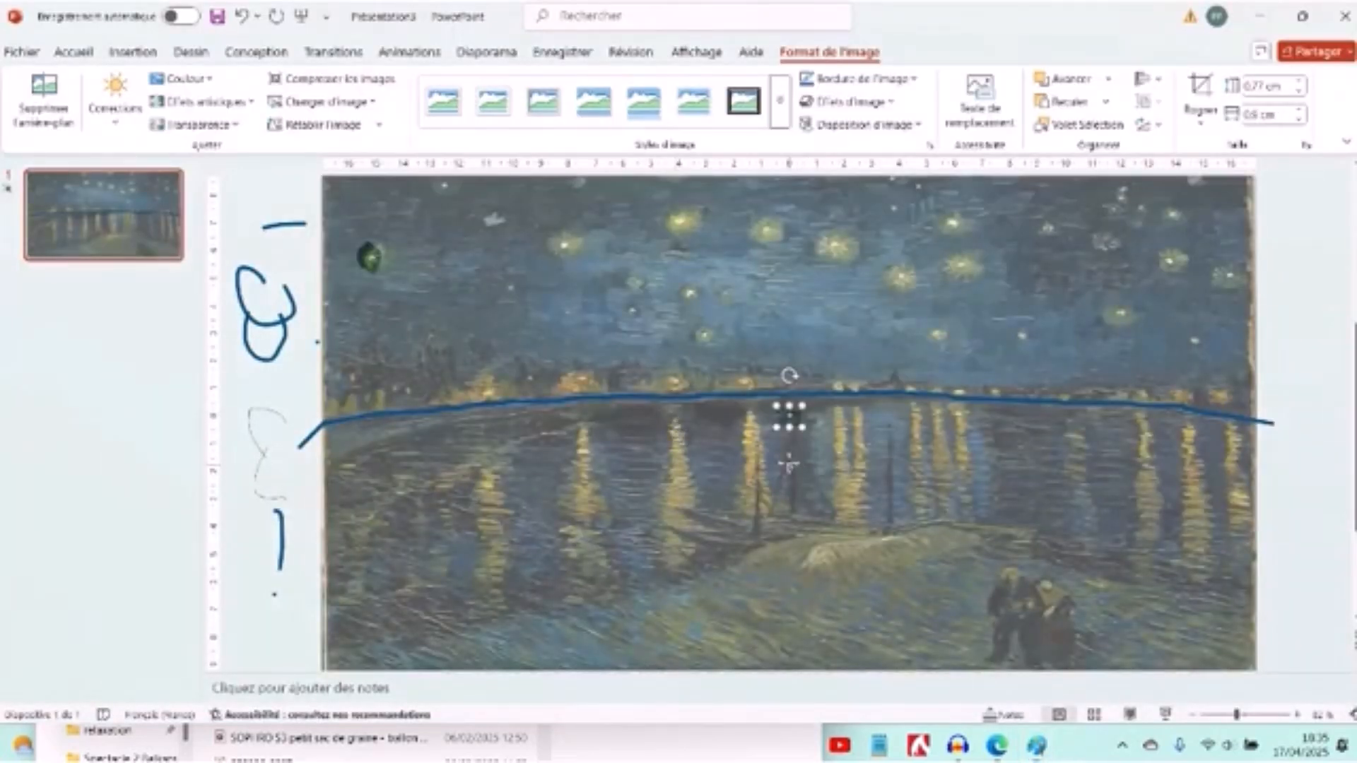
pyautogui.moveTo(790, 463); pyautogui.dragTo(1230, 325)
# - Cut out the neighbouring yellow star in Paint with a freeform selection and paste it over its matching star on the PowerPoint slide
pyautogui.hotkey('alt', 'Tab')
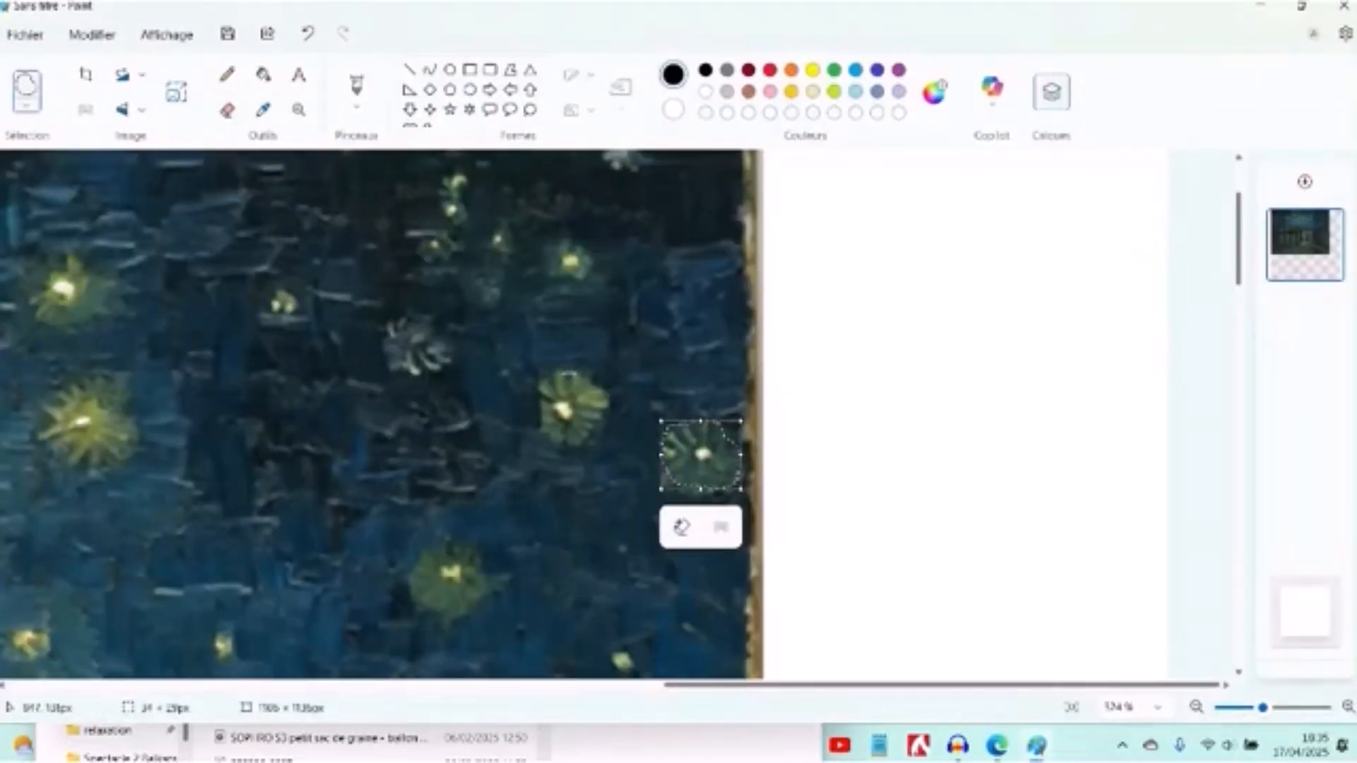
pyautogui.moveTo(565, 370)
pyautogui.mouseDown()
pyautogui.moveTo(537, 391)
pyautogui.moveTo(539, 414)
pyautogui.moveTo(550, 437)
pyautogui.moveTo(583, 439)
pyautogui.moveTo(605, 395)
pyautogui.moveTo(557, 372)
pyautogui.mouseUp()
pyautogui.hotkey('alt', 'Tab')
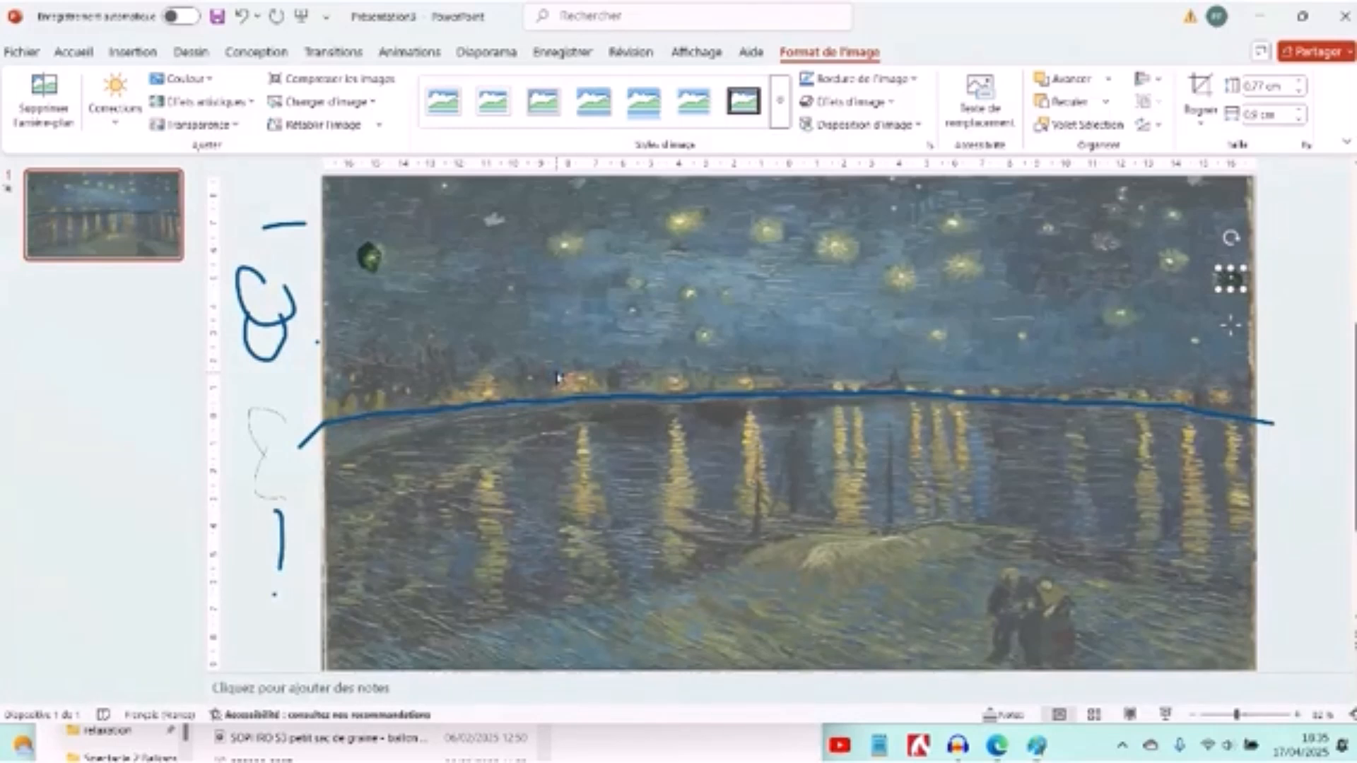
pyautogui.hotkey('ctrl', 'v')
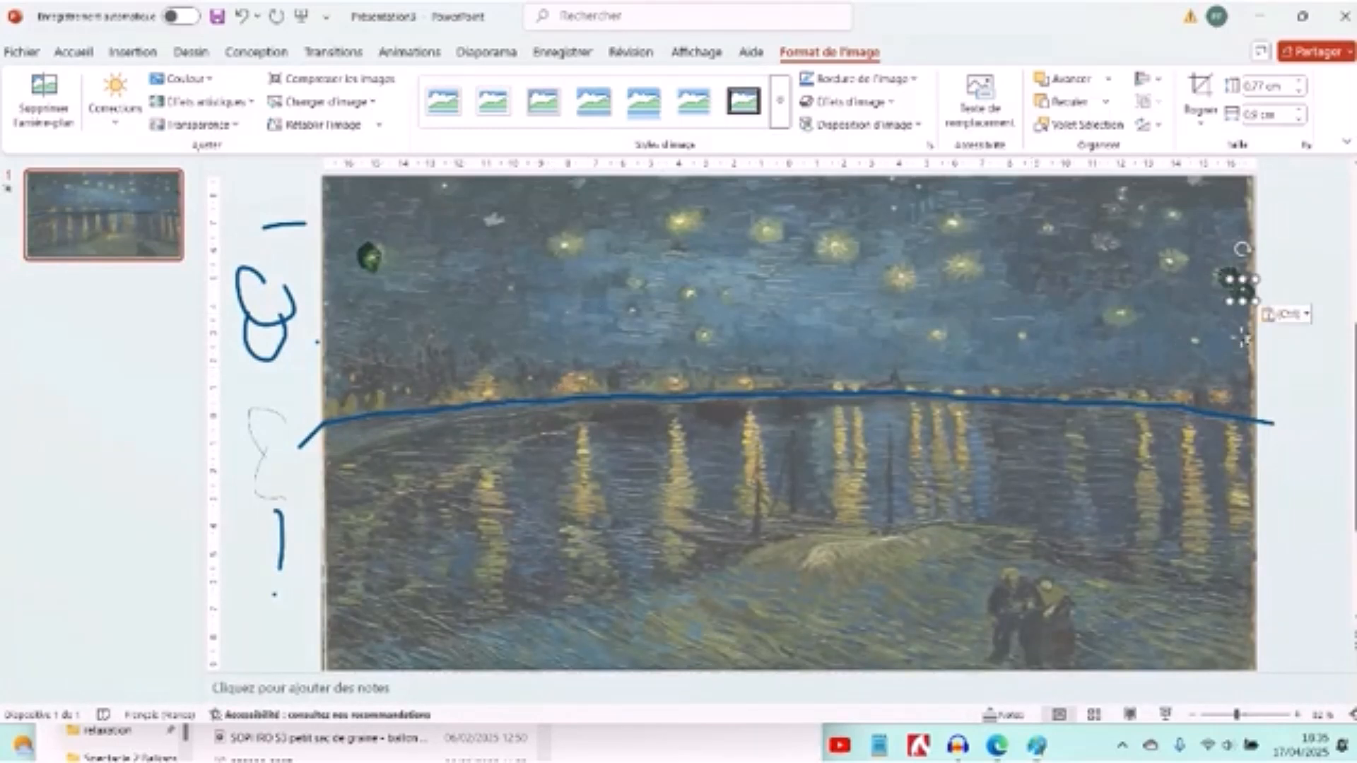
pyautogui.moveTo(1243, 333); pyautogui.dragTo(1166, 305)
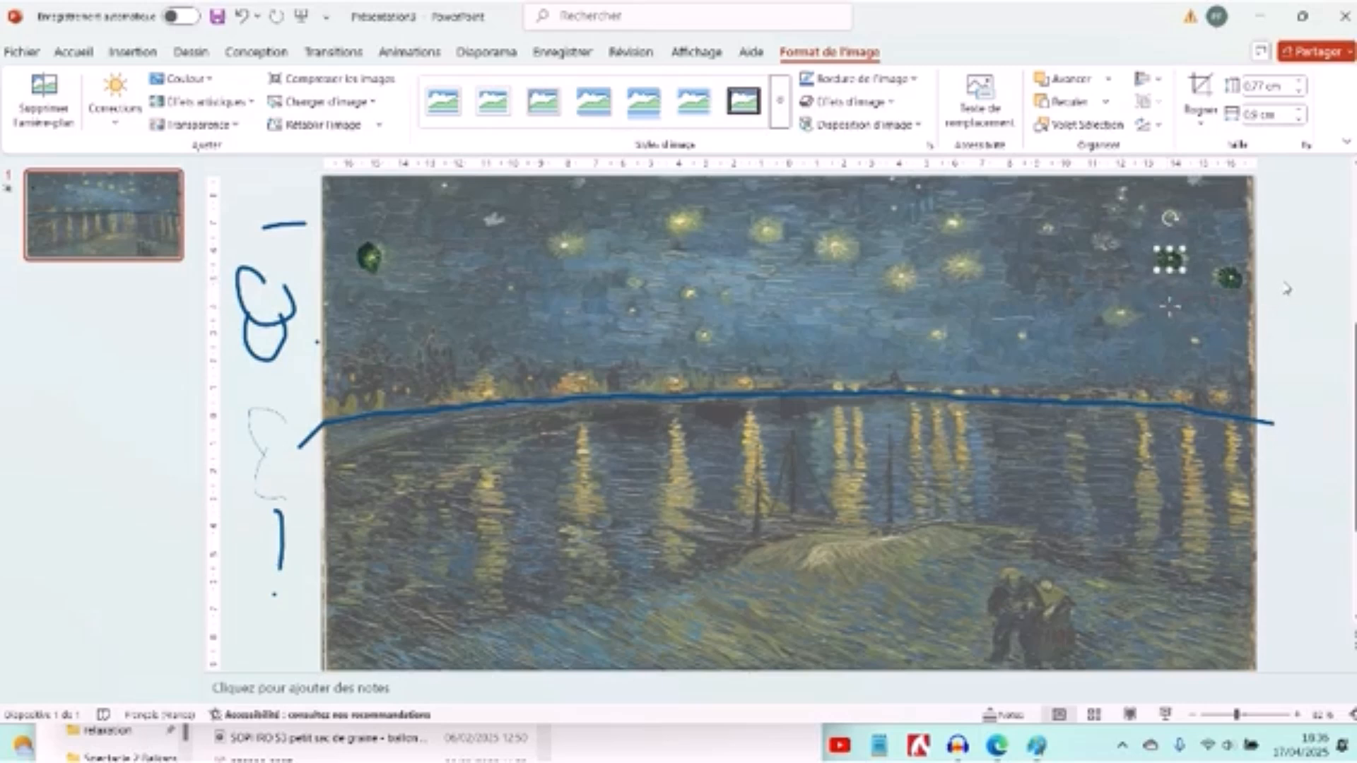
pyautogui.click(1285, 285)
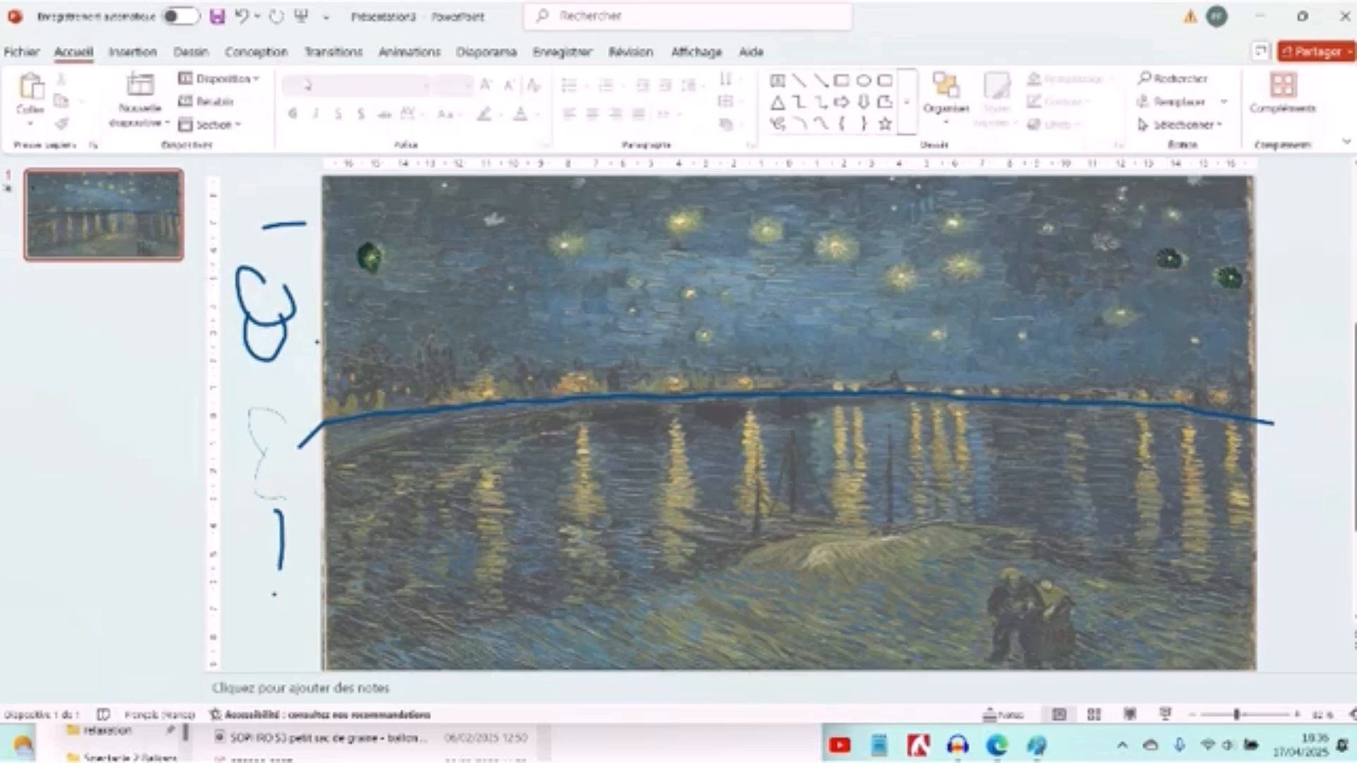
# - Replay the ink strokes on the slide and close the replay
pyautogui.click(194, 53)
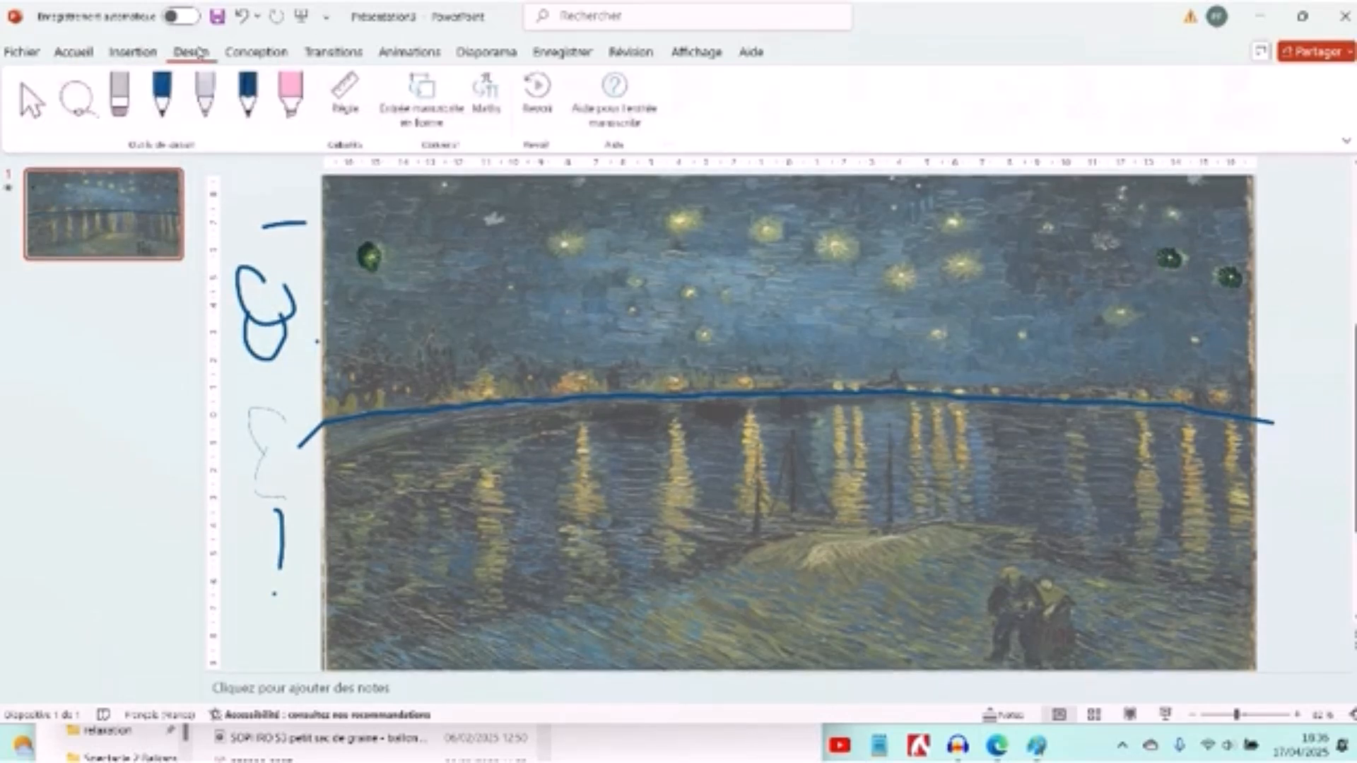
pyautogui.click(540, 98)
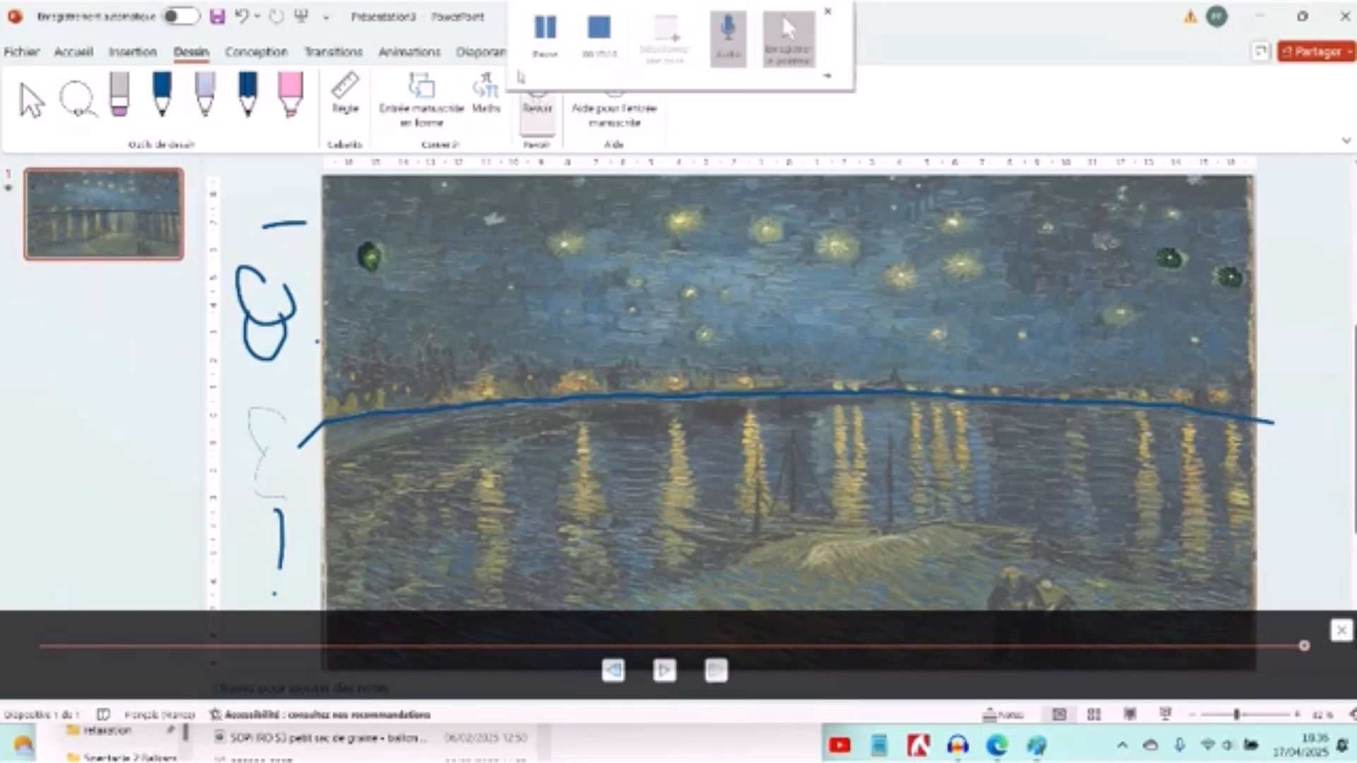
pyautogui.click(1288, 281)
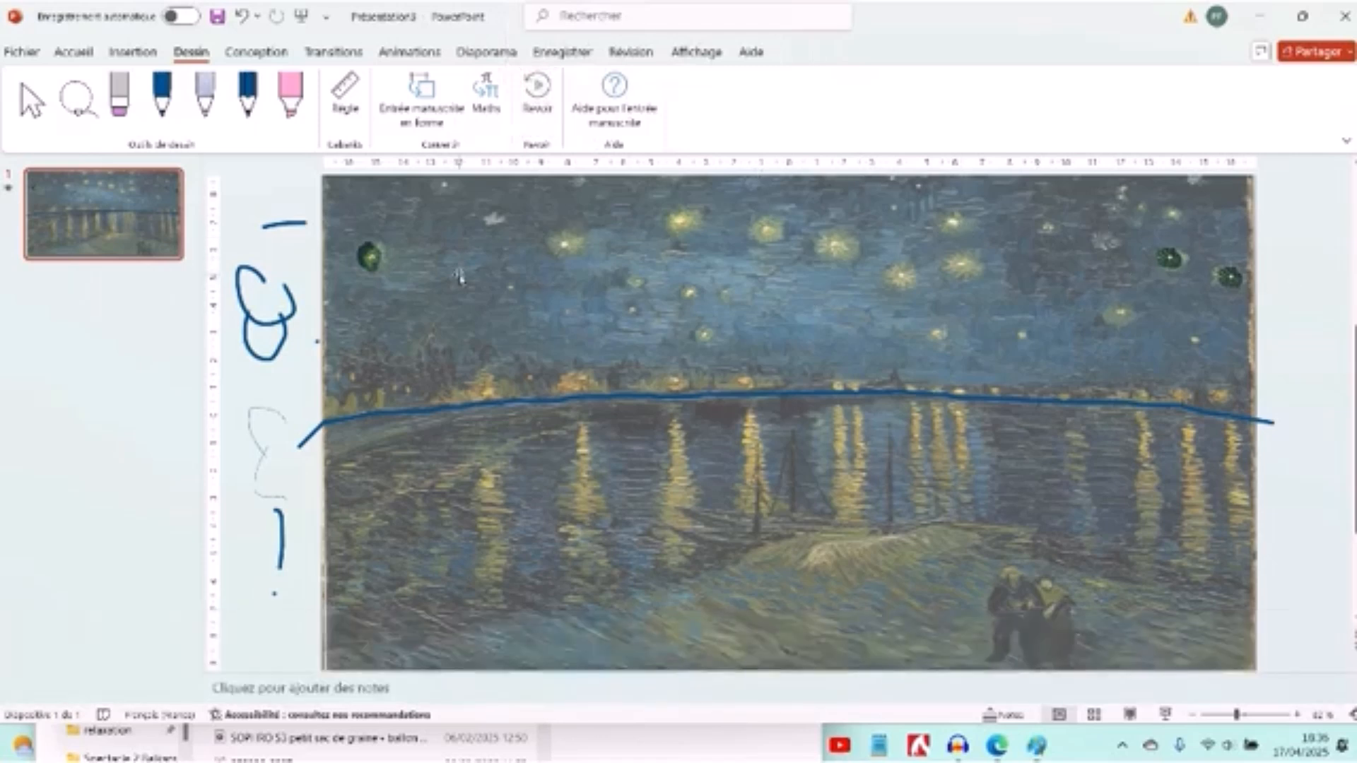
# - Set the pen colour to black and draw a dot and a short curved stroke in the margin left of the painting
pyautogui.click(162, 104)
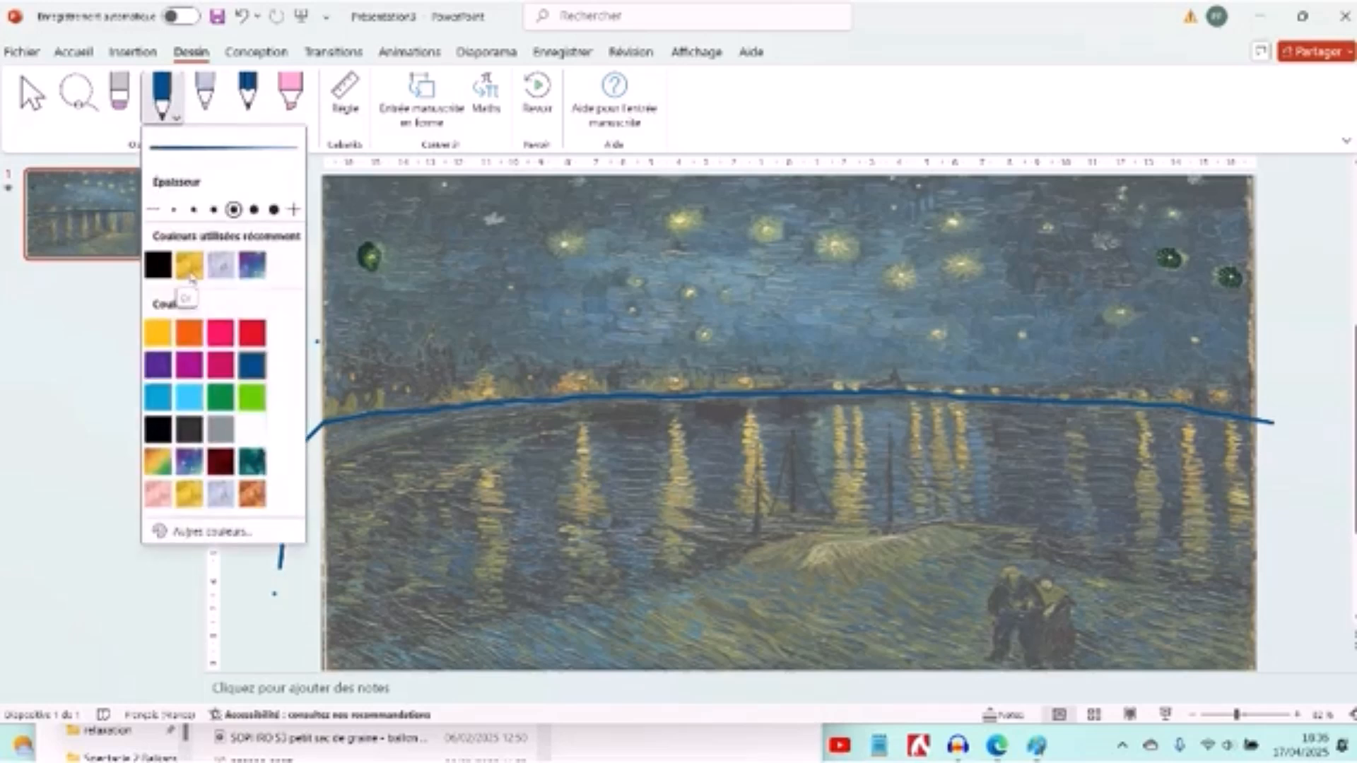
pyautogui.click(159, 266)
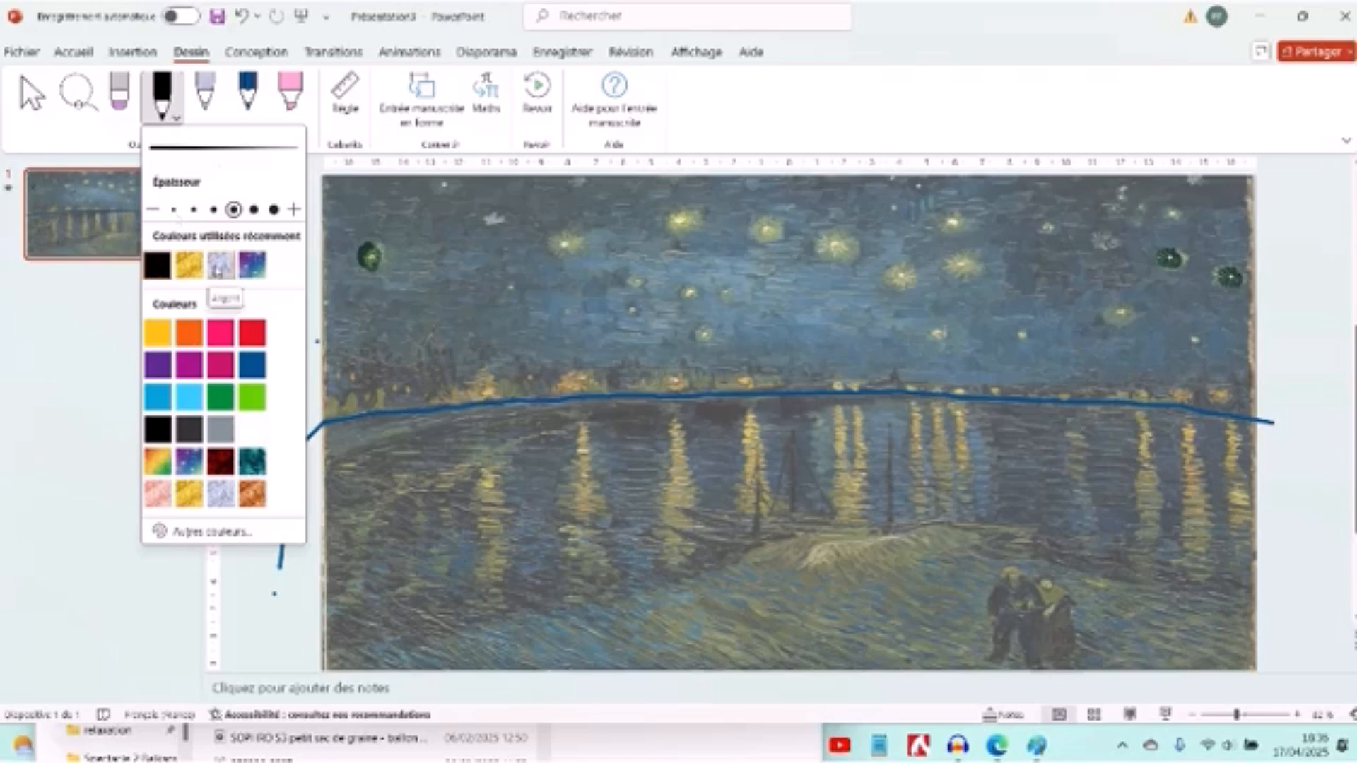
pyautogui.click(247, 591)
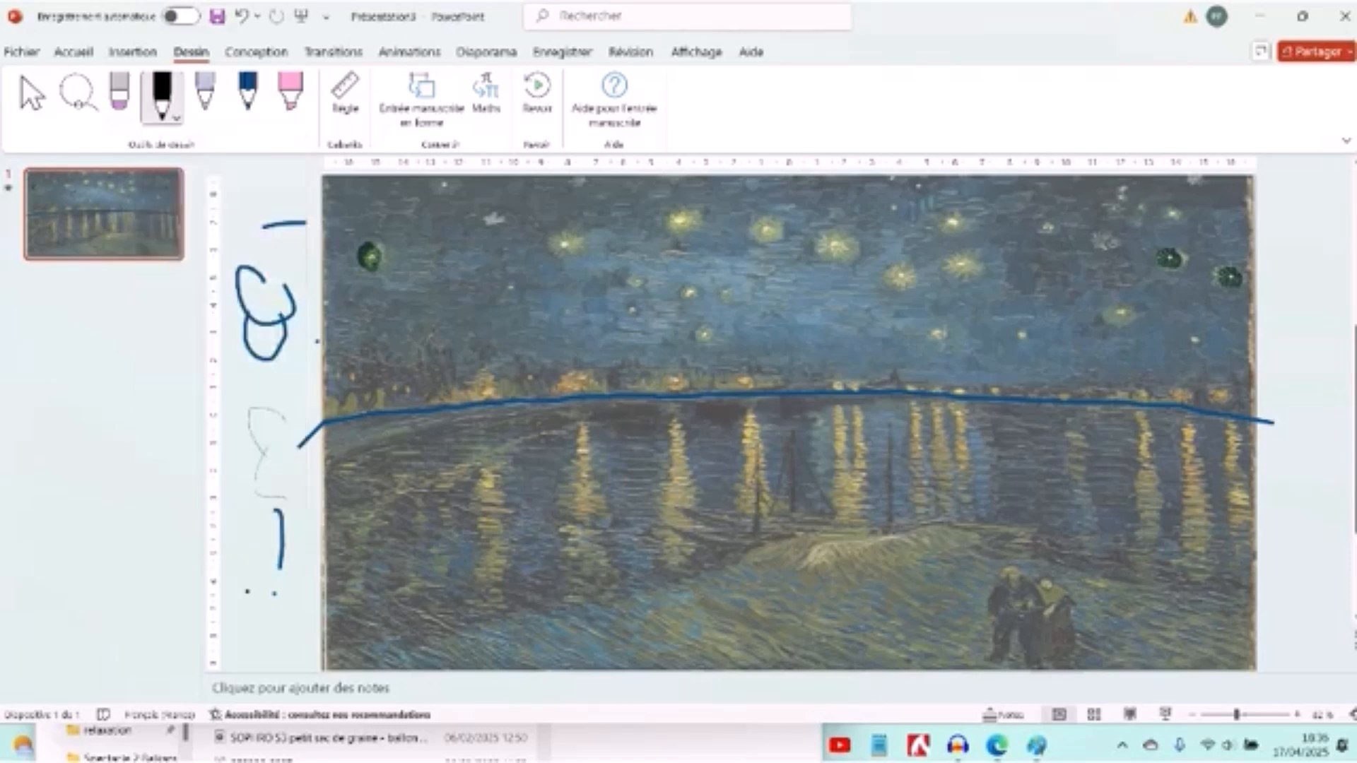
pyautogui.moveTo(261, 524); pyautogui.dragTo(279, 566)
# - Change the pen colour to dark blue and draw a short stroke in the margin left of the painting
pyautogui.click(176, 118)
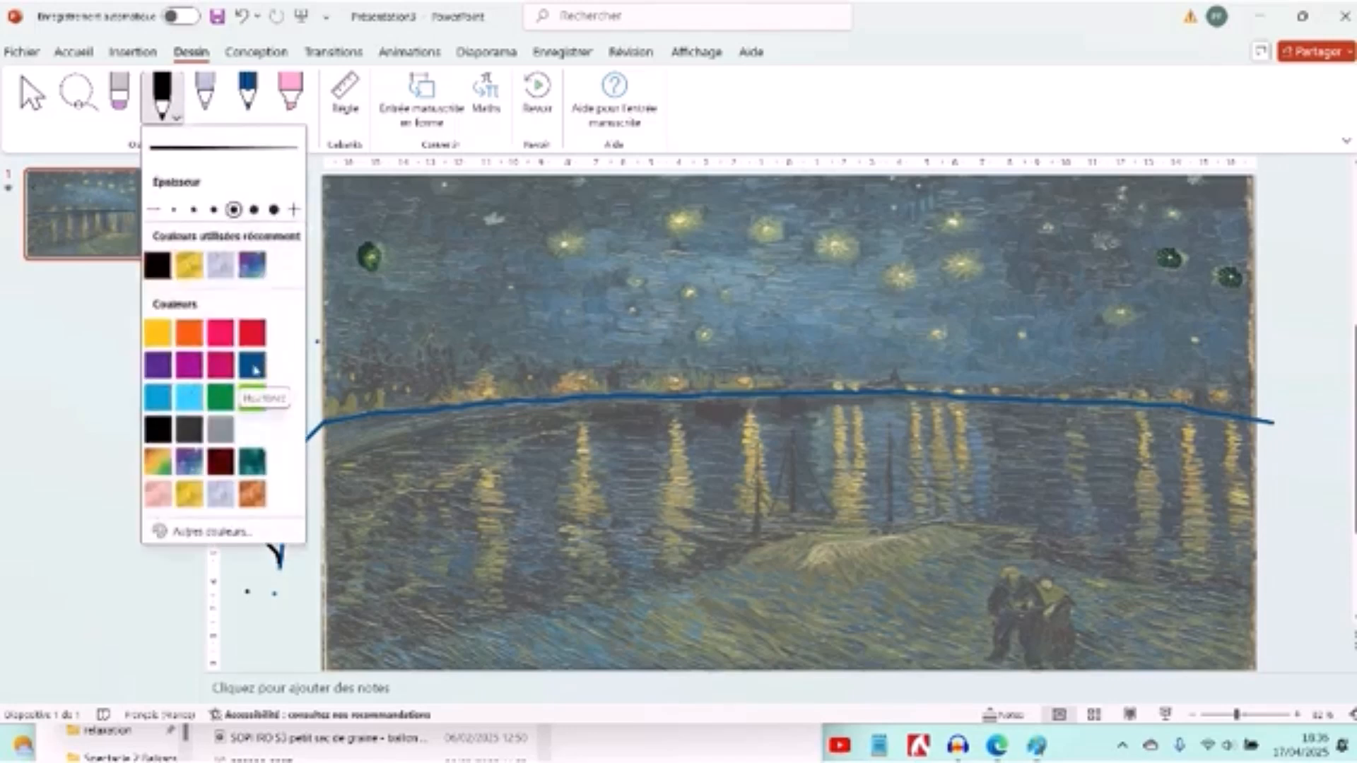
pyautogui.click(255, 368)
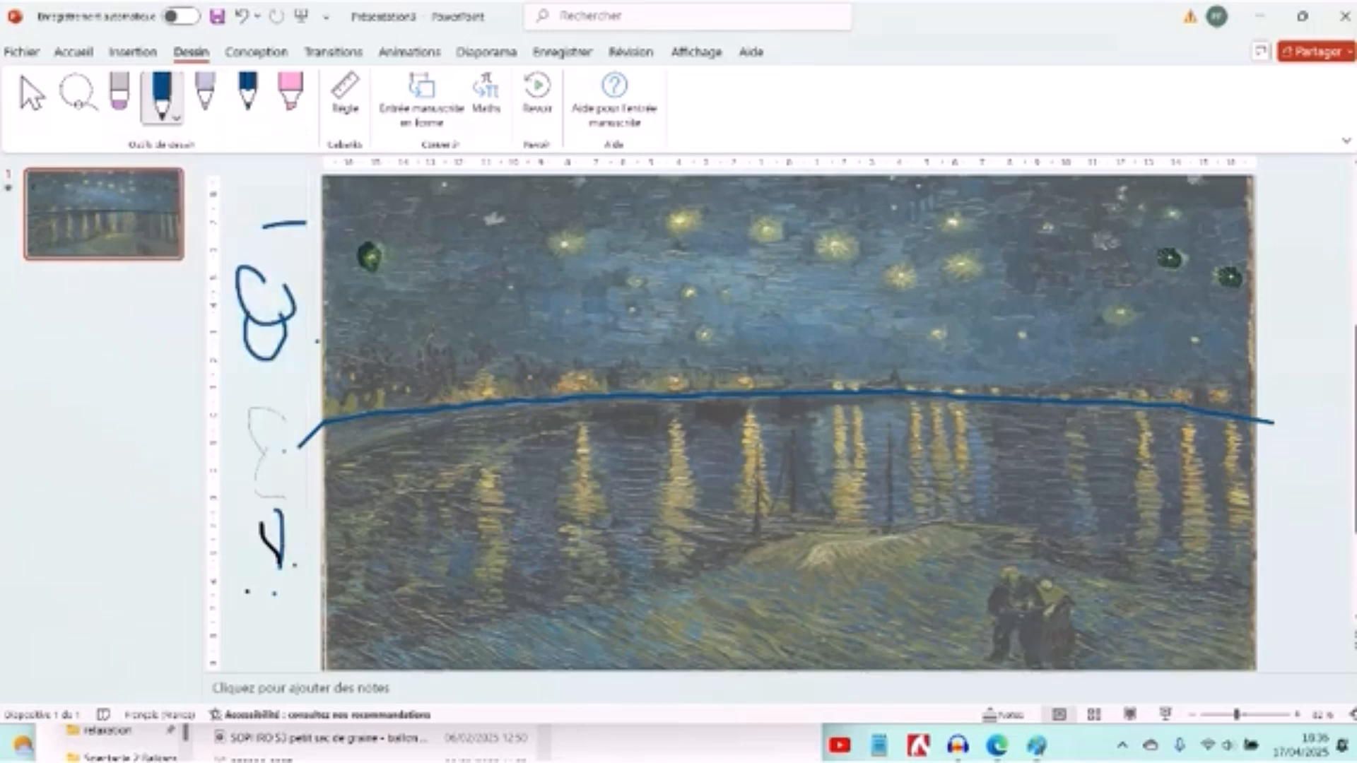
pyautogui.moveTo(283, 451); pyautogui.dragTo(302, 521)
# - Handwrite "PS nigounim" in dark blue along the horizon line of the painting and replay the ink
pyautogui.moveTo(467, 401)
pyautogui.mouseDown()
pyautogui.moveTo(459, 359)
pyautogui.moveTo(474, 345)
pyautogui.moveTo(460, 344)
pyautogui.moveTo(488, 336)
pyautogui.moveTo(491, 368)
pyautogui.moveTo(475, 372)
pyautogui.mouseUp()
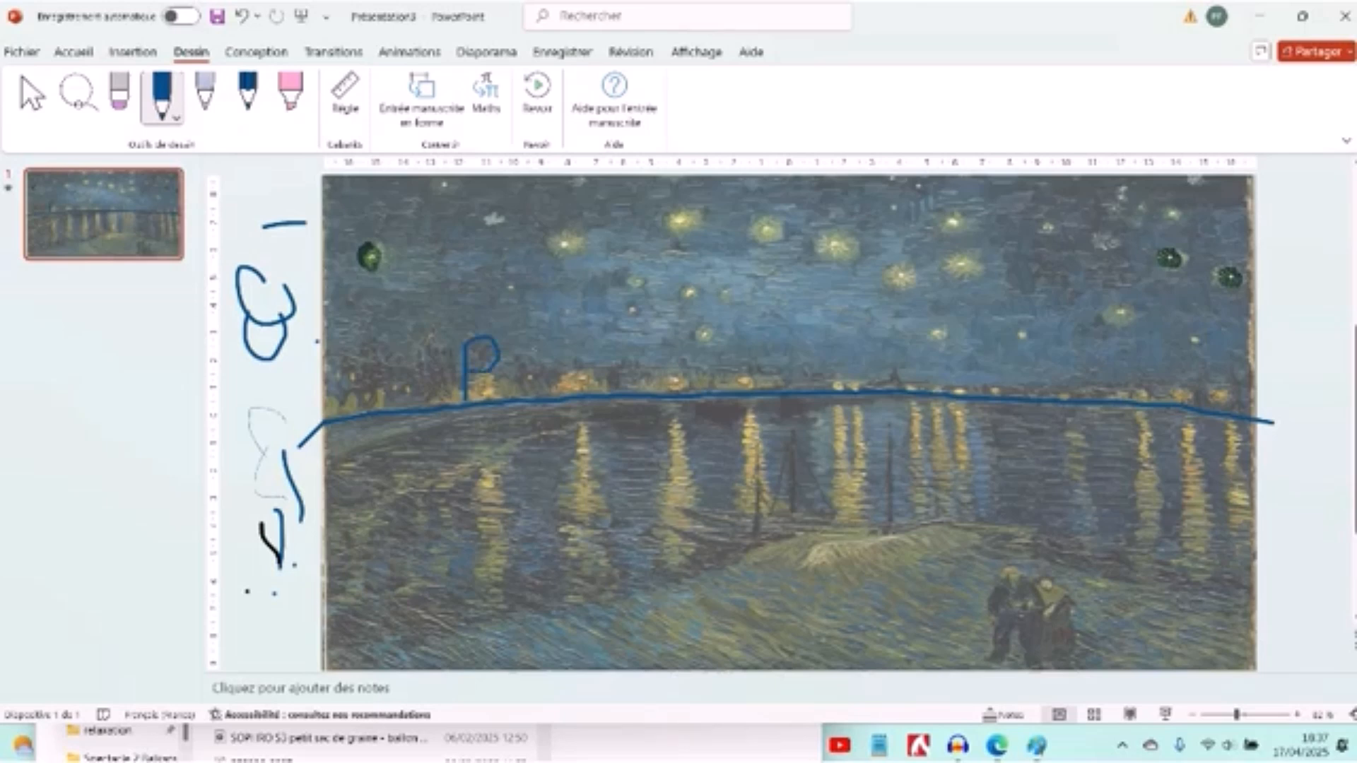
pyautogui.moveTo(526, 334)
pyautogui.mouseDown()
pyautogui.moveTo(541, 341)
pyautogui.moveTo(546, 397)
pyautogui.mouseUp()
pyautogui.moveTo(622, 367); pyautogui.dragTo(624, 378)
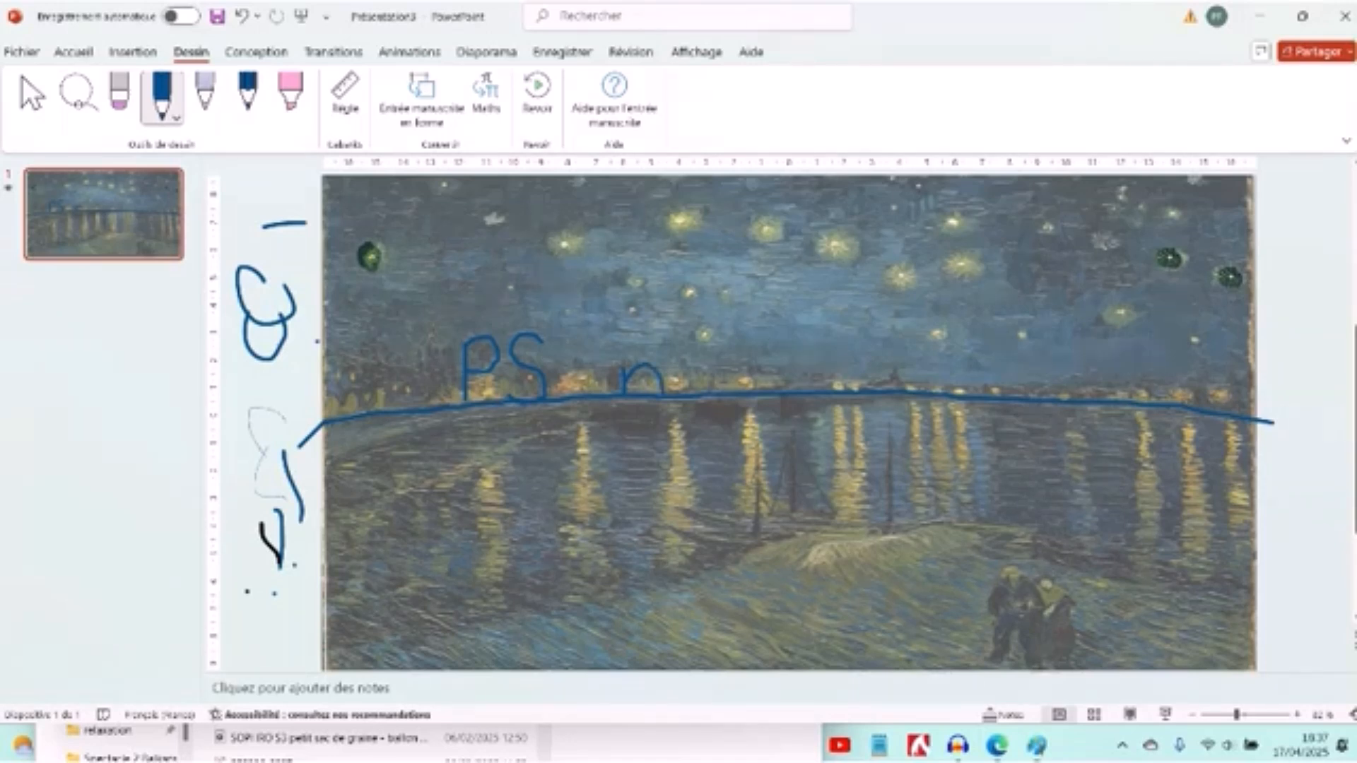
pyautogui.moveTo(677, 365); pyautogui.dragTo(675, 397)
pyautogui.moveTo(712, 363)
pyautogui.mouseDown()
pyautogui.moveTo(694, 389)
pyautogui.moveTo(715, 394)
pyautogui.moveTo(716, 365)
pyautogui.moveTo(719, 460)
pyautogui.moveTo(703, 464)
pyautogui.moveTo(701, 430)
pyautogui.mouseUp()
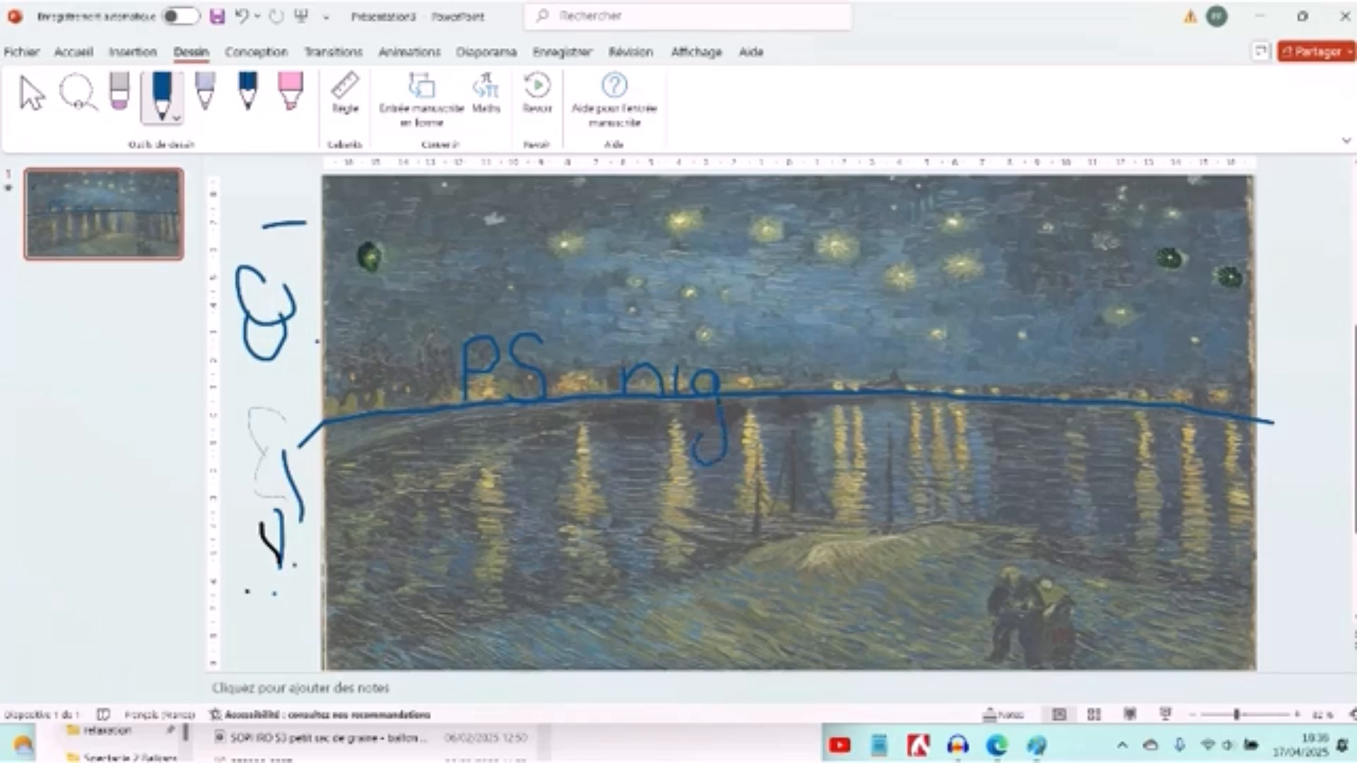
pyautogui.moveTo(745, 368)
pyautogui.mouseDown()
pyautogui.moveTo(733, 388)
pyautogui.moveTo(755, 371)
pyautogui.mouseUp()
pyautogui.moveTo(776, 374)
pyautogui.mouseDown()
pyautogui.moveTo(775, 386)
pyautogui.moveTo(802, 391)
pyautogui.mouseUp()
pyautogui.moveTo(813, 368); pyautogui.dragTo(814, 388)
pyautogui.moveTo(819, 368); pyautogui.dragTo(866, 386)
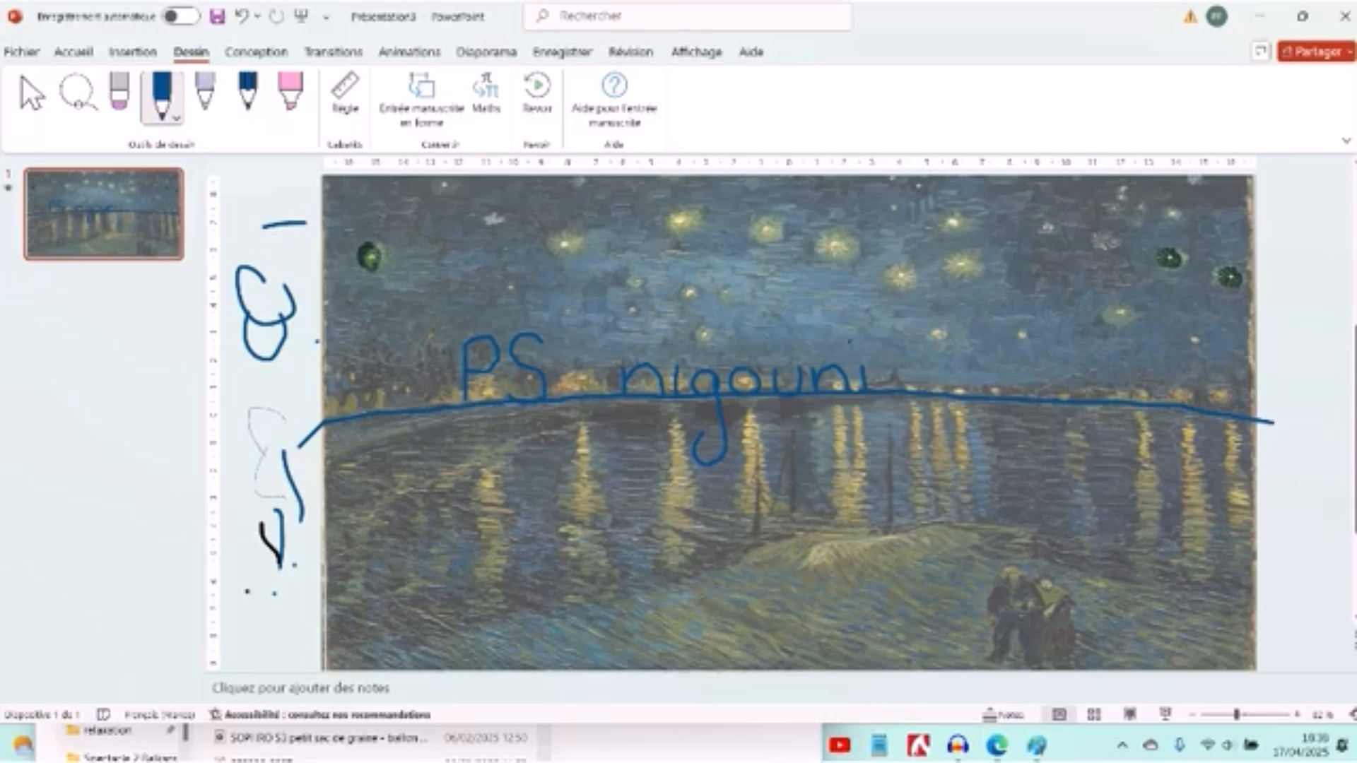
pyautogui.moveTo(888, 364); pyautogui.dragTo(890, 396)
pyautogui.moveTo(900, 366); pyautogui.dragTo(915, 384)
pyautogui.moveTo(928, 373); pyautogui.dragTo(944, 393)
pyautogui.click(549, 97)
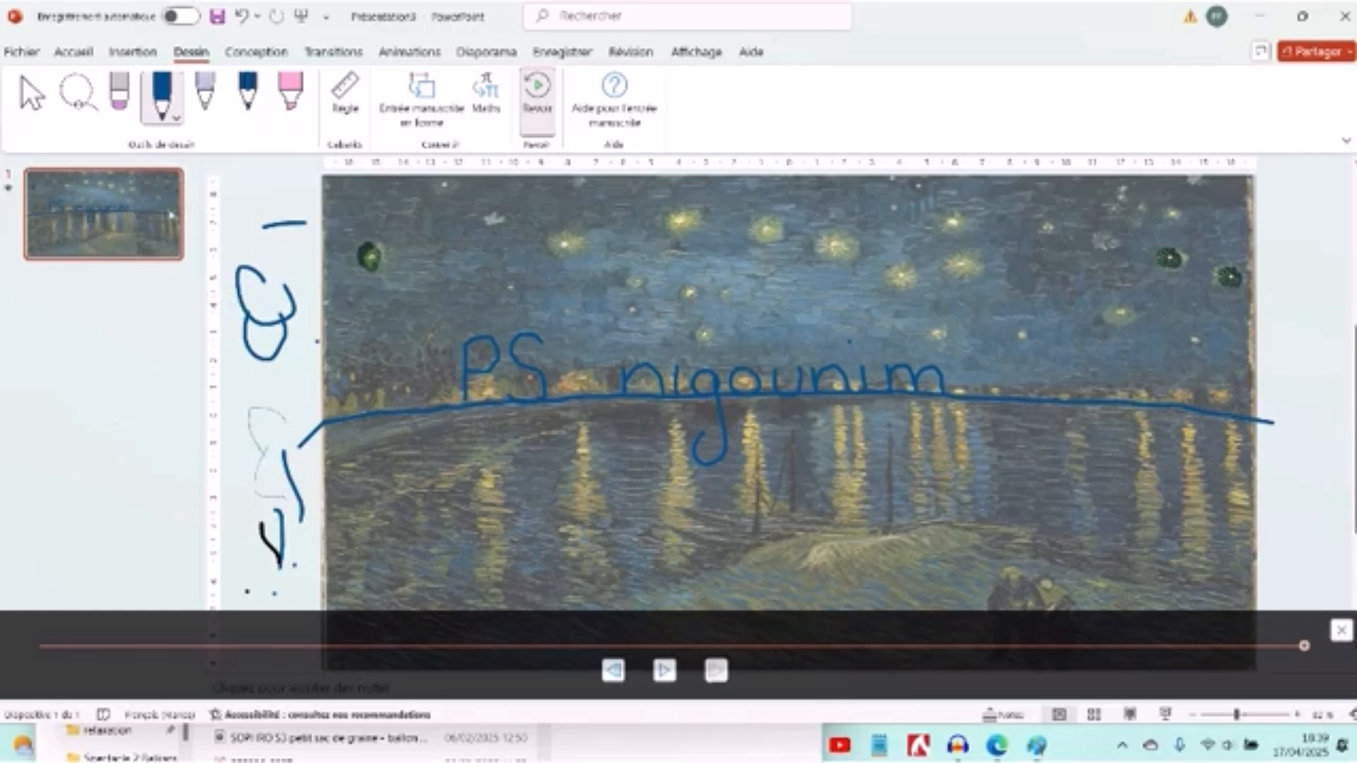
# - Change the pen colour to gold and draw a zigzag light reflection on the water below the letter P
pyautogui.click(177, 118)
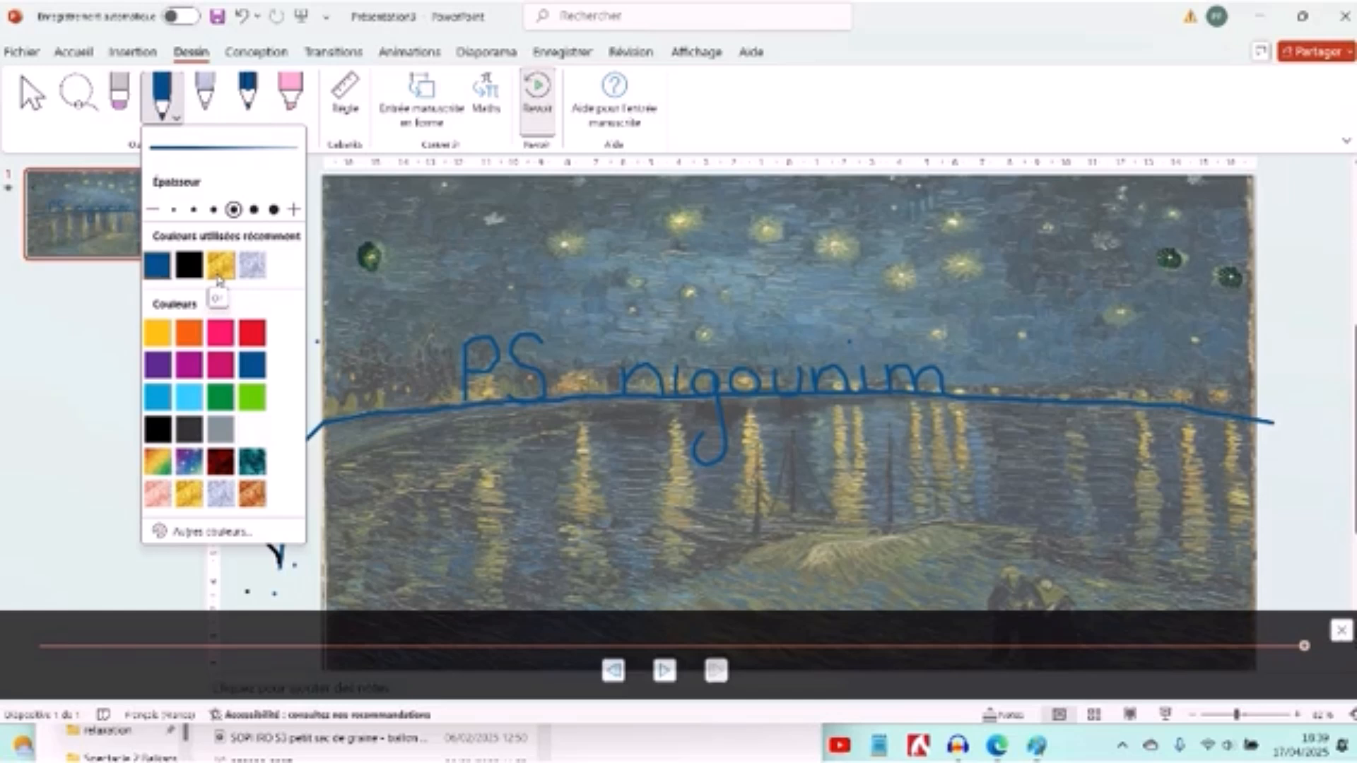
pyautogui.click(219, 275)
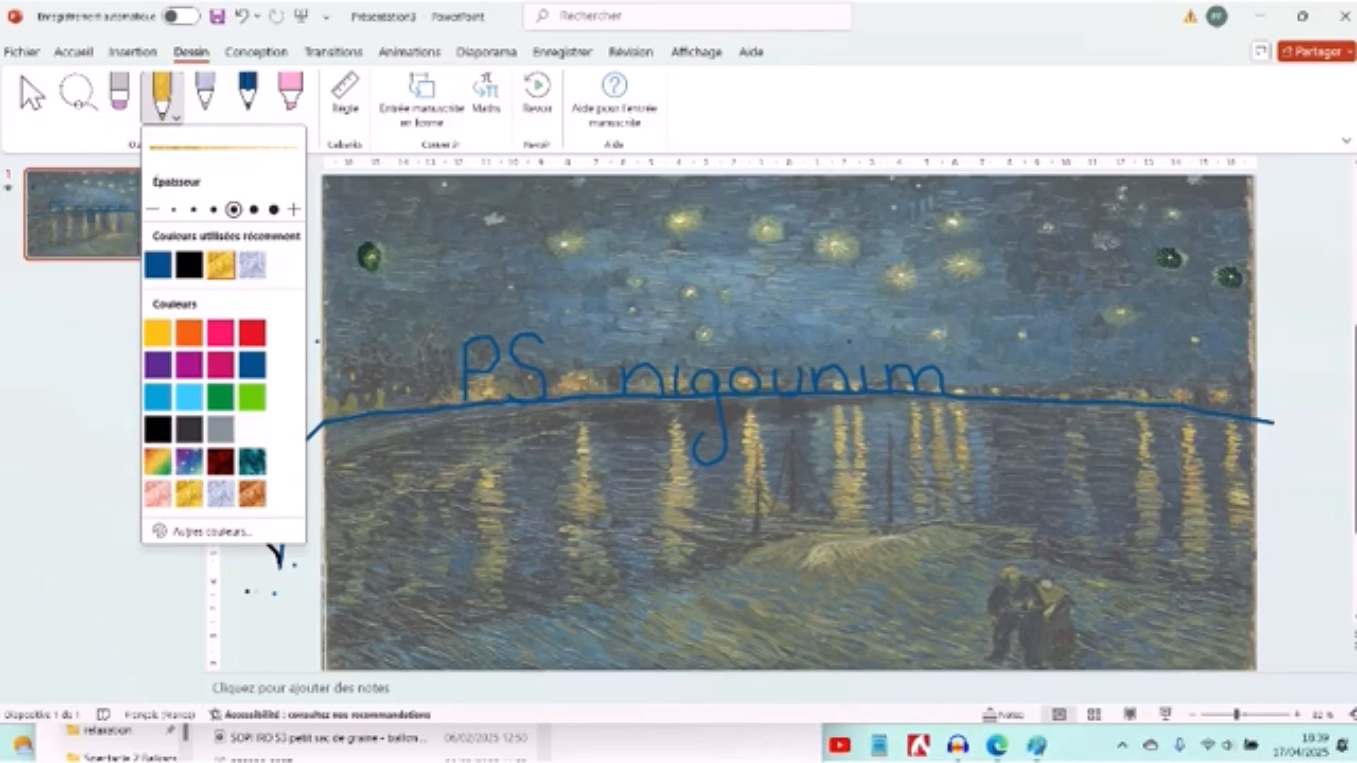
pyautogui.press('Escape')
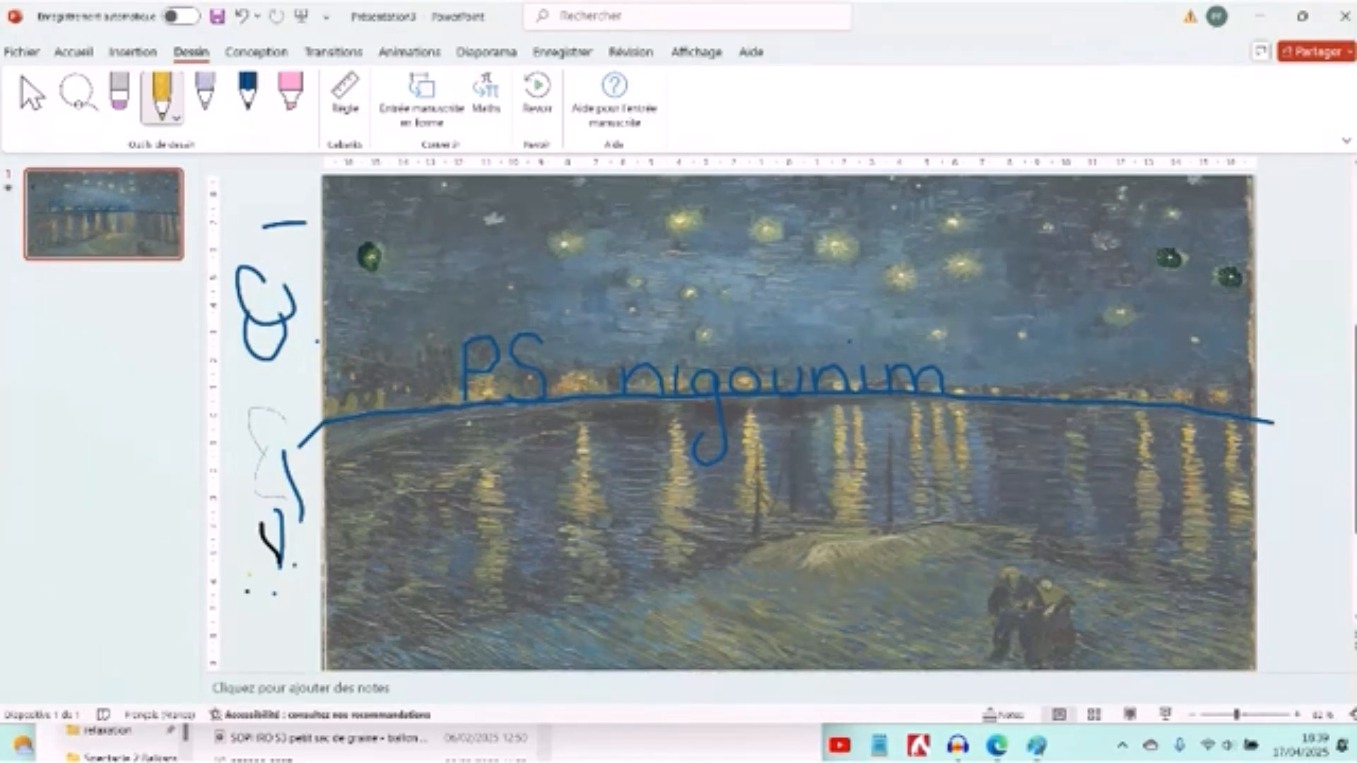
pyautogui.moveTo(468, 423)
pyautogui.mouseDown()
pyautogui.moveTo(483, 428)
pyautogui.moveTo(463, 439)
pyautogui.moveTo(493, 445)
pyautogui.moveTo(456, 450)
pyautogui.moveTo(499, 451)
pyautogui.moveTo(456, 461)
pyautogui.moveTo(500, 461)
pyautogui.moveTo(444, 472)
pyautogui.moveTo(505, 475)
pyautogui.moveTo(452, 480)
pyautogui.moveTo(516, 491)
pyautogui.moveTo(449, 497)
pyautogui.moveTo(506, 504)
pyautogui.moveTo(451, 510)
pyautogui.moveTo(519, 507)
pyautogui.moveTo(456, 523)
pyautogui.moveTo(512, 526)
pyautogui.moveTo(452, 533)
pyautogui.moveTo(497, 537)
pyautogui.moveTo(485, 563)
pyautogui.mouseUp()
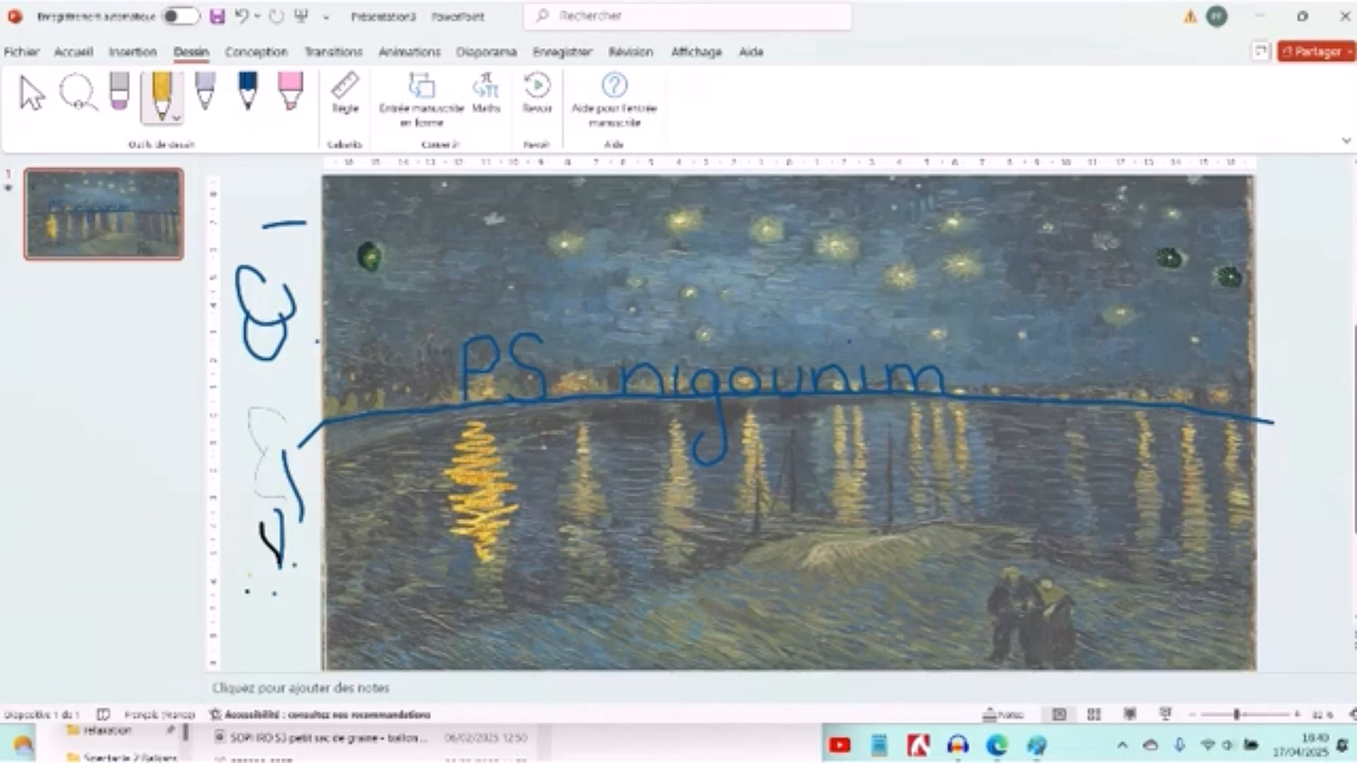
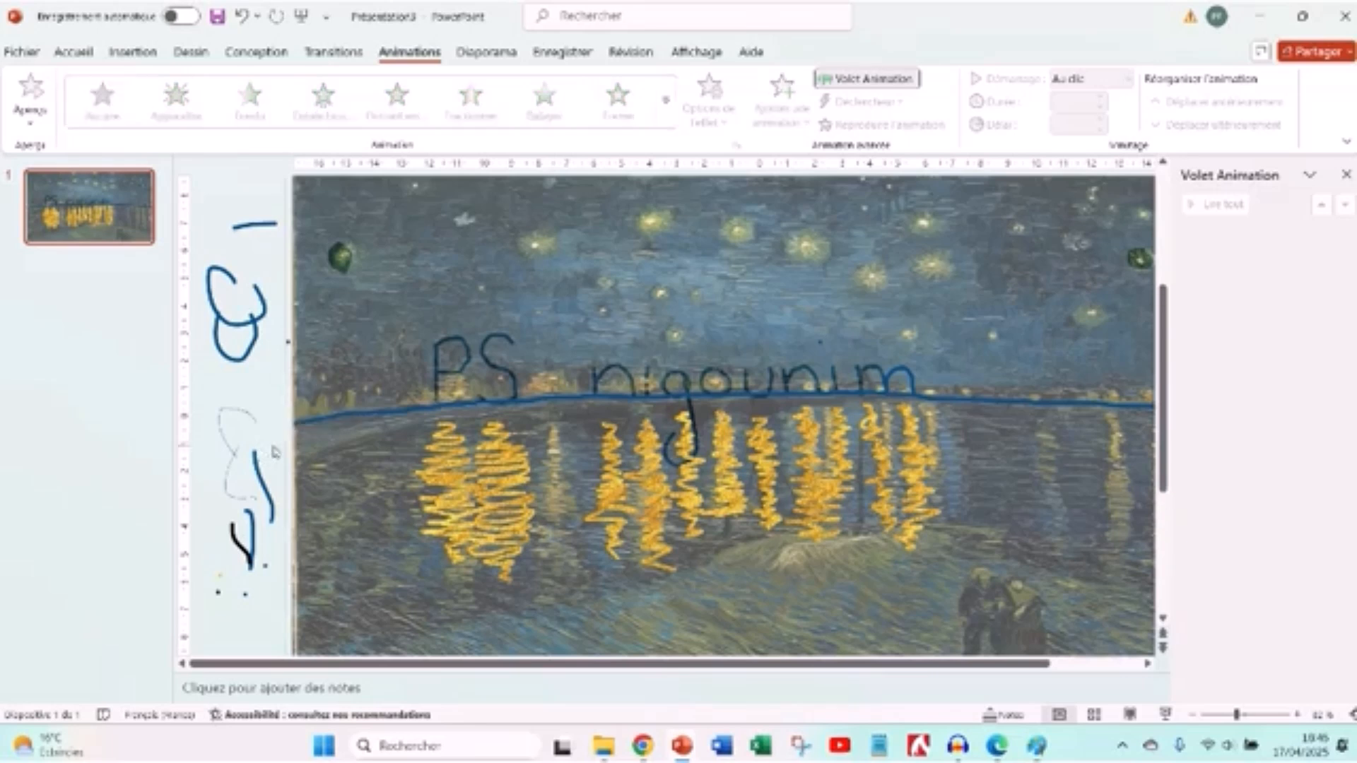
# - Apply the Replay animation to the gold zigzag reflection below the letter P
pyautogui.click(503, 374)
pyautogui.click(463, 350)
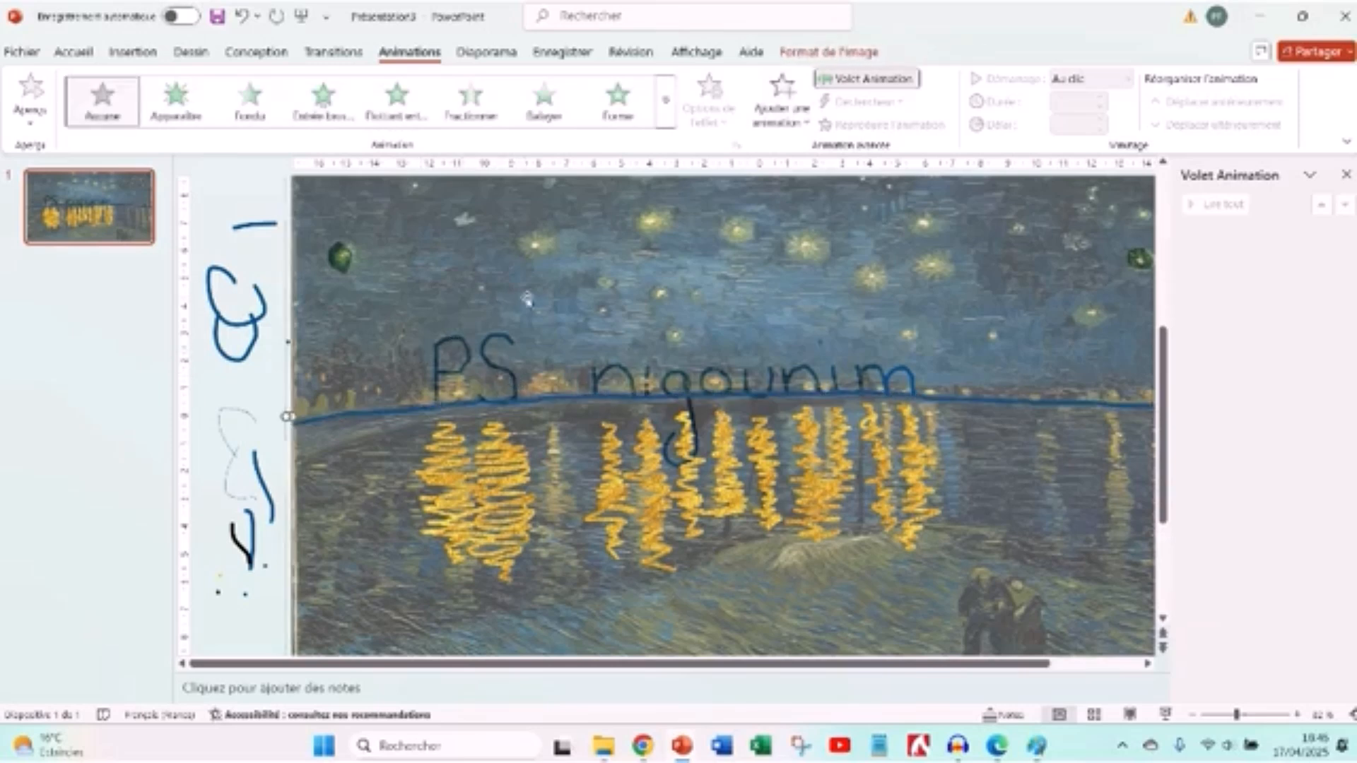
pyautogui.click(456, 479)
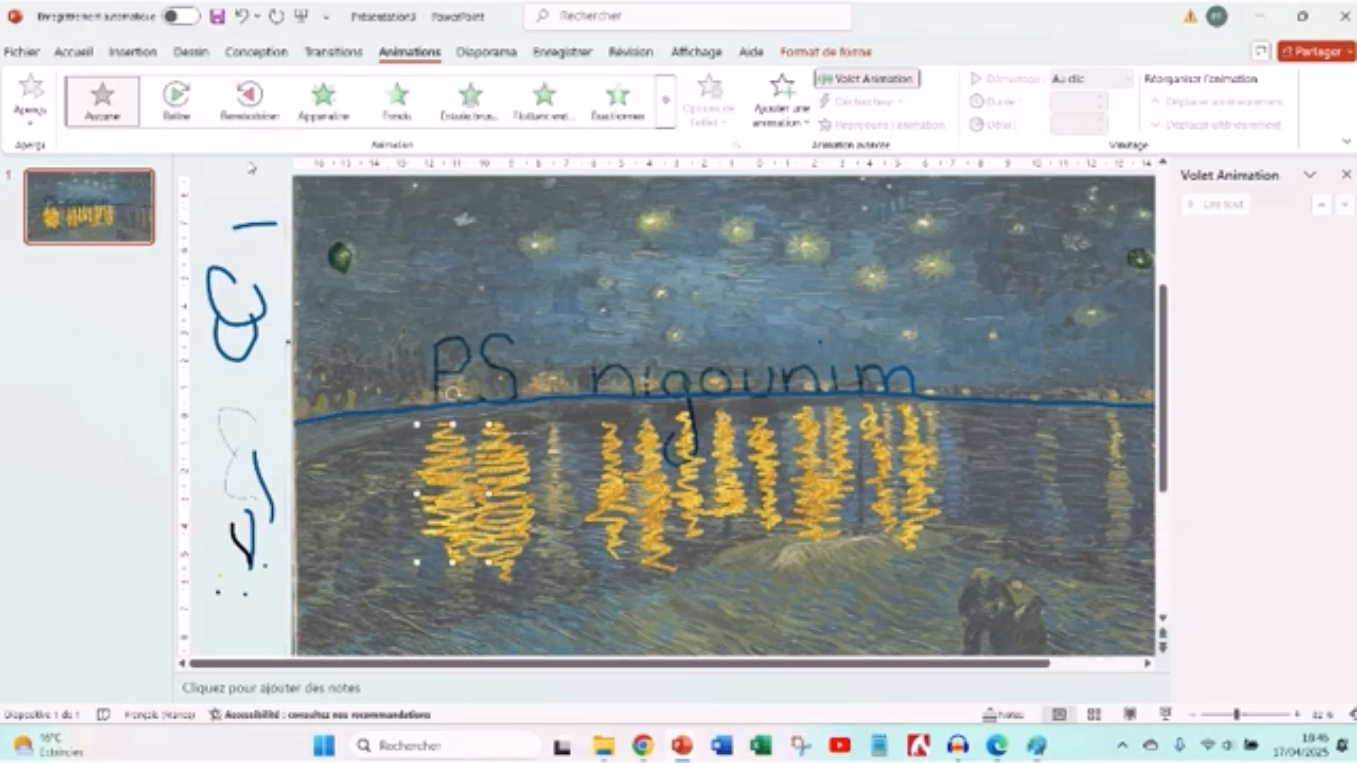
pyautogui.click(176, 99)
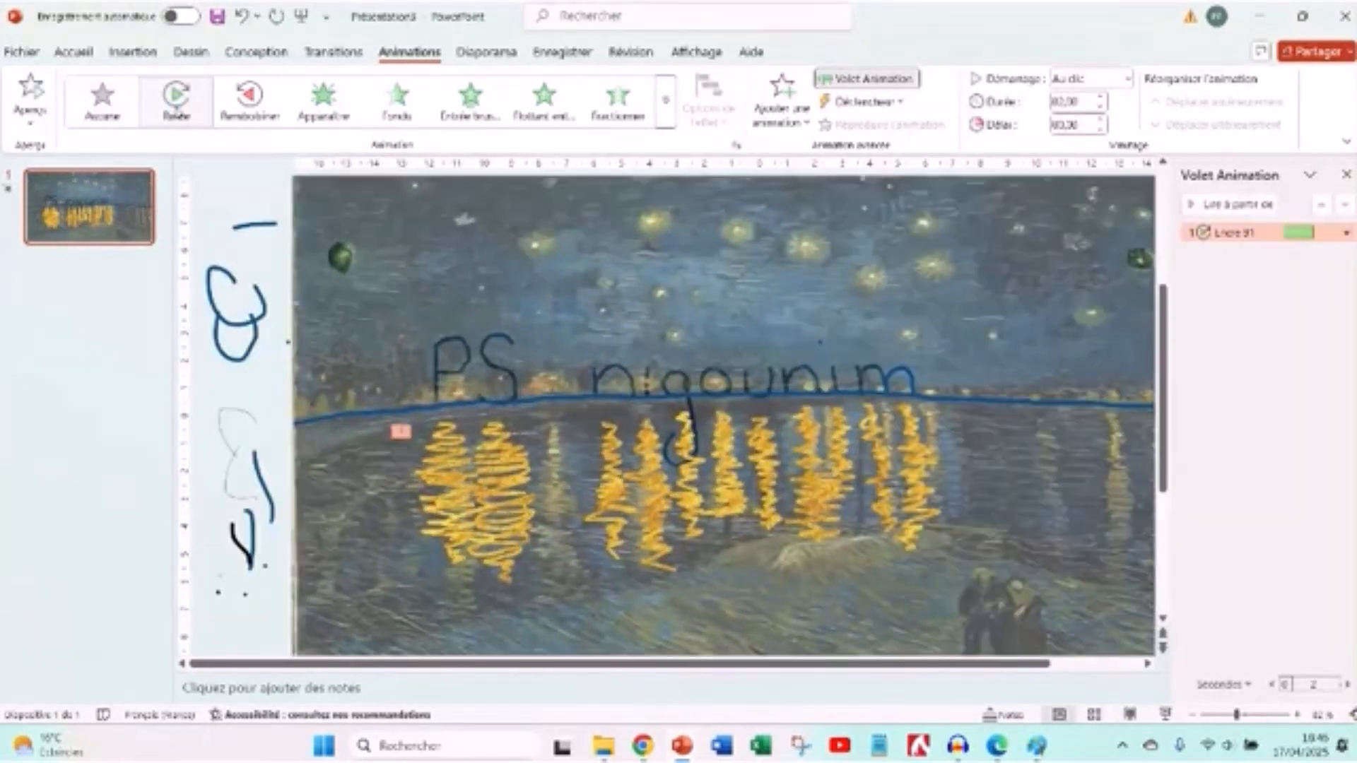
pyautogui.click(341, 258)
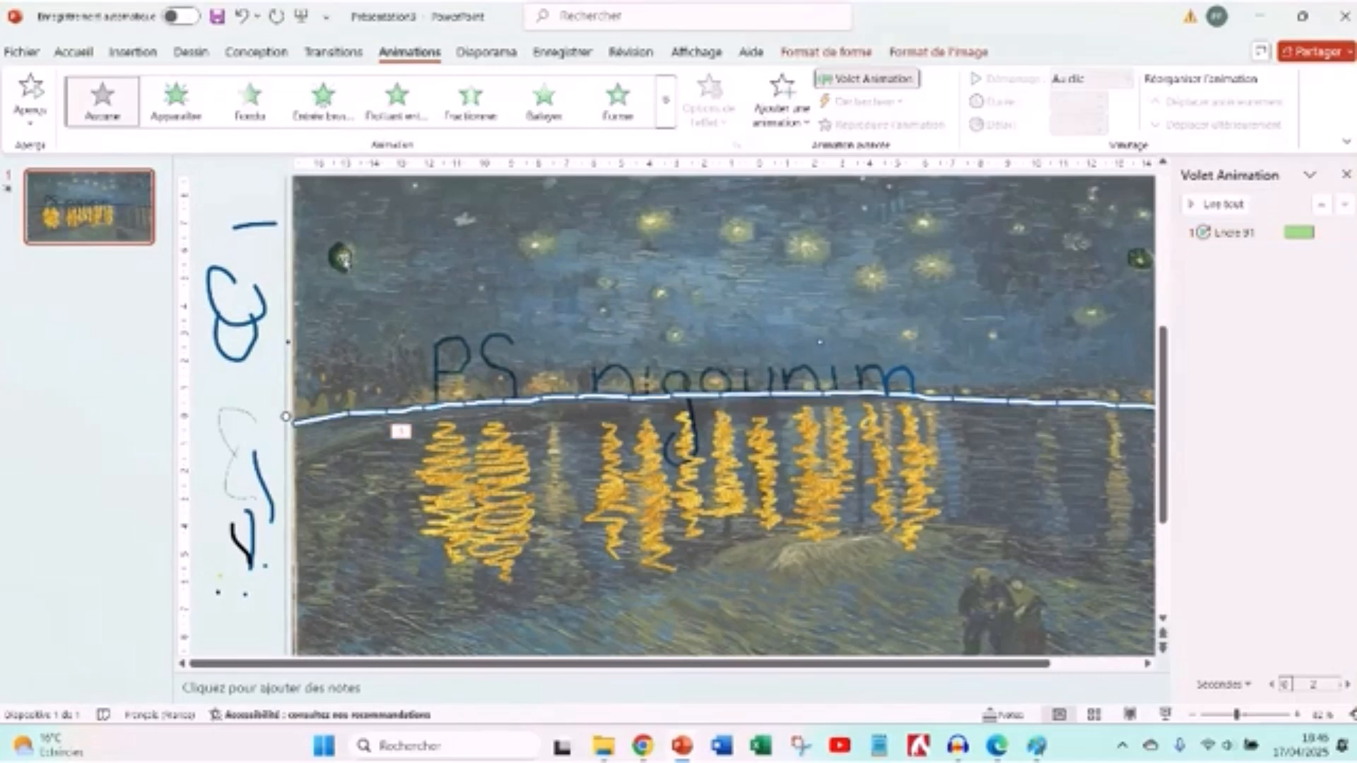
pyautogui.click(287, 417)
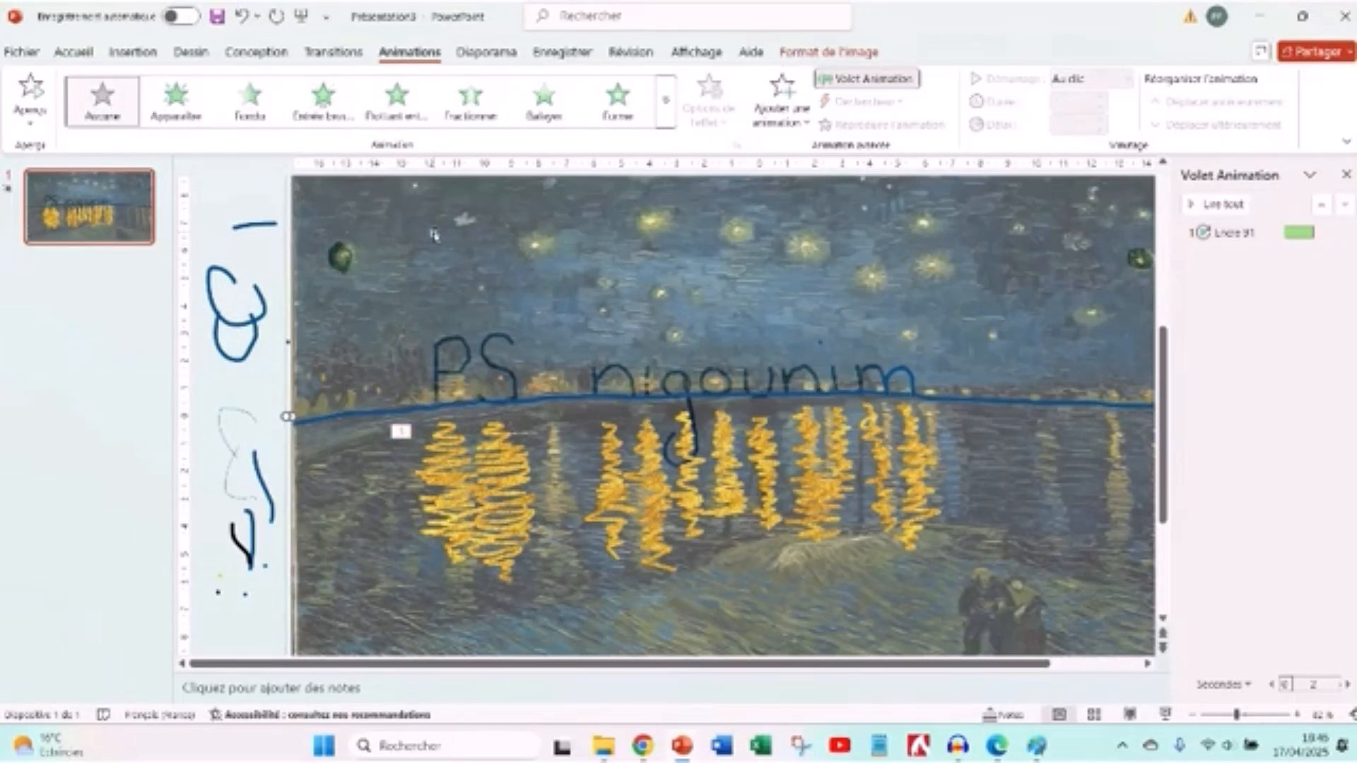
pyautogui.click(277, 344)
pyautogui.click(442, 235)
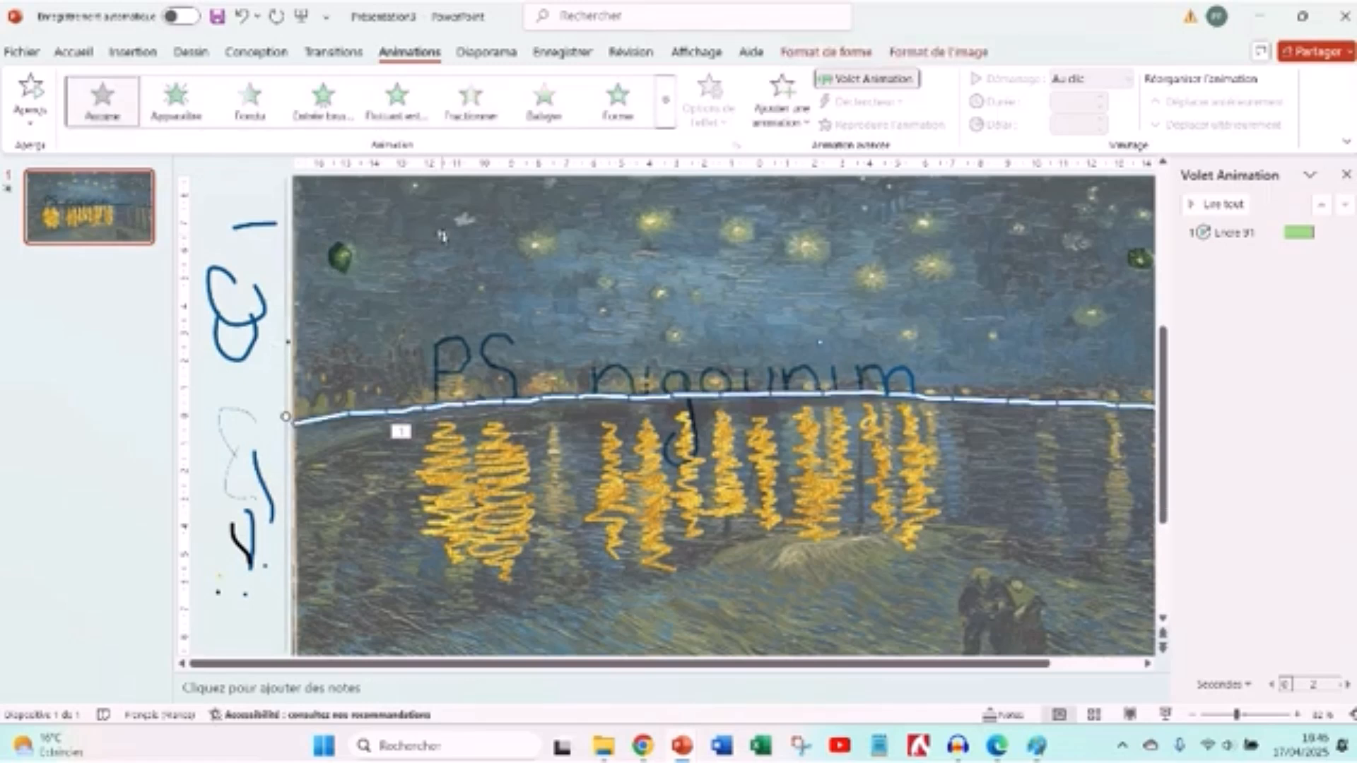
pyautogui.click(338, 258)
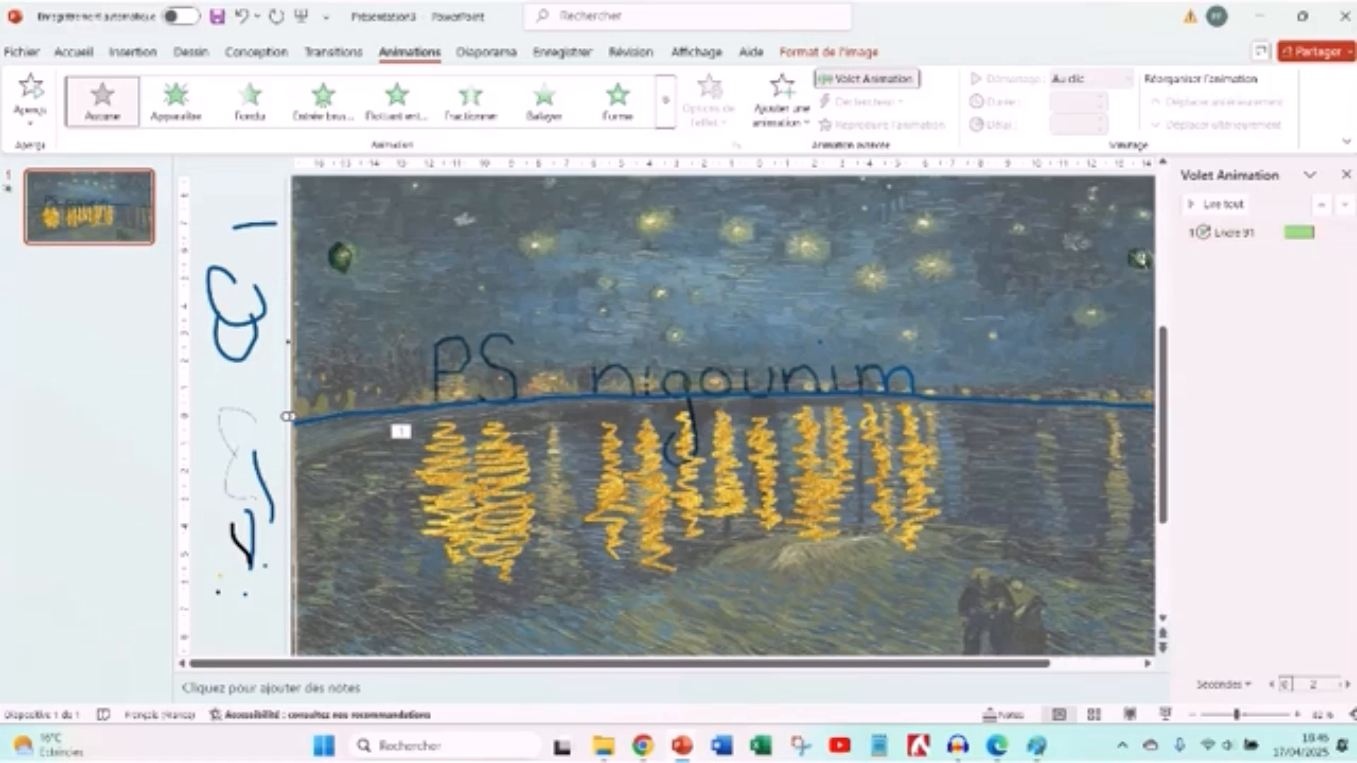
# - Send the painting backward one level and to the back of the slide's stacking order
pyautogui.click(1071, 665)
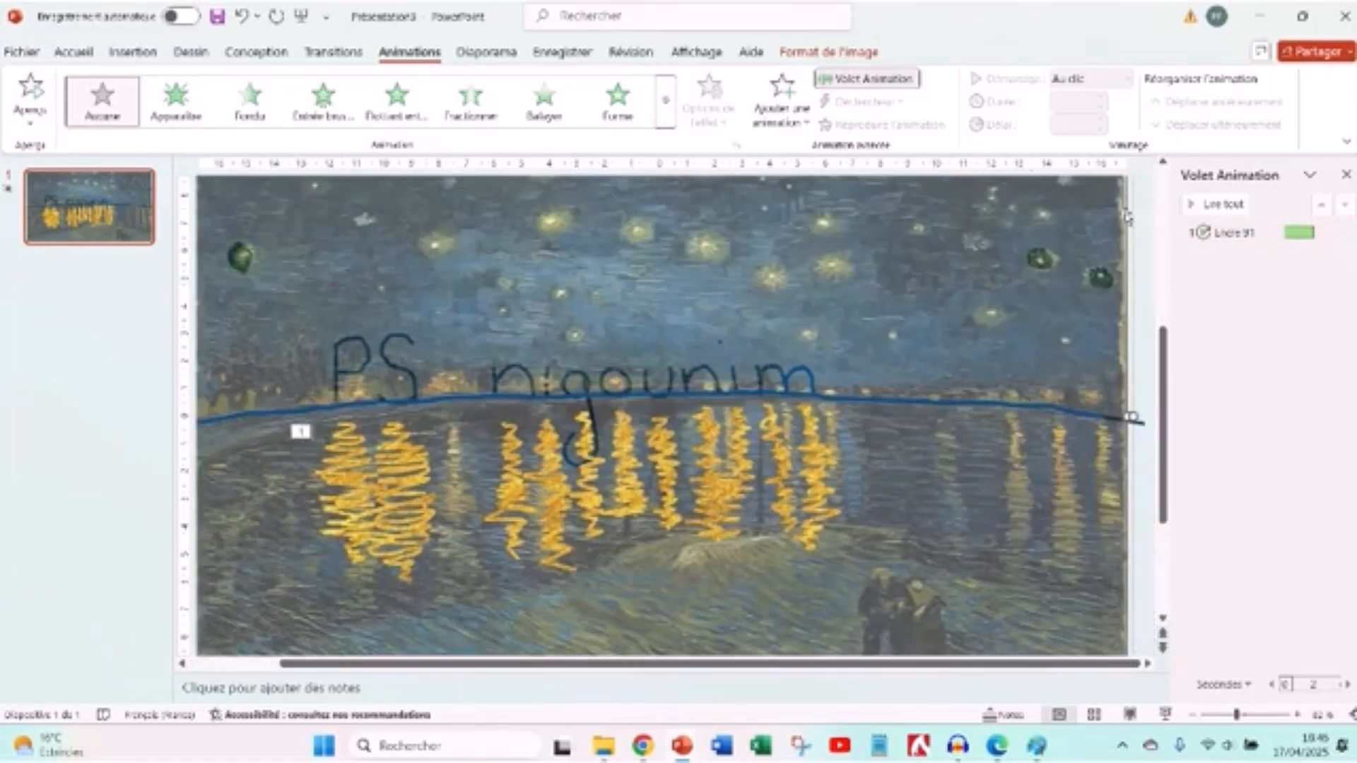
pyautogui.rightClick(1048, 321)
pyautogui.moveTo(1108, 470)
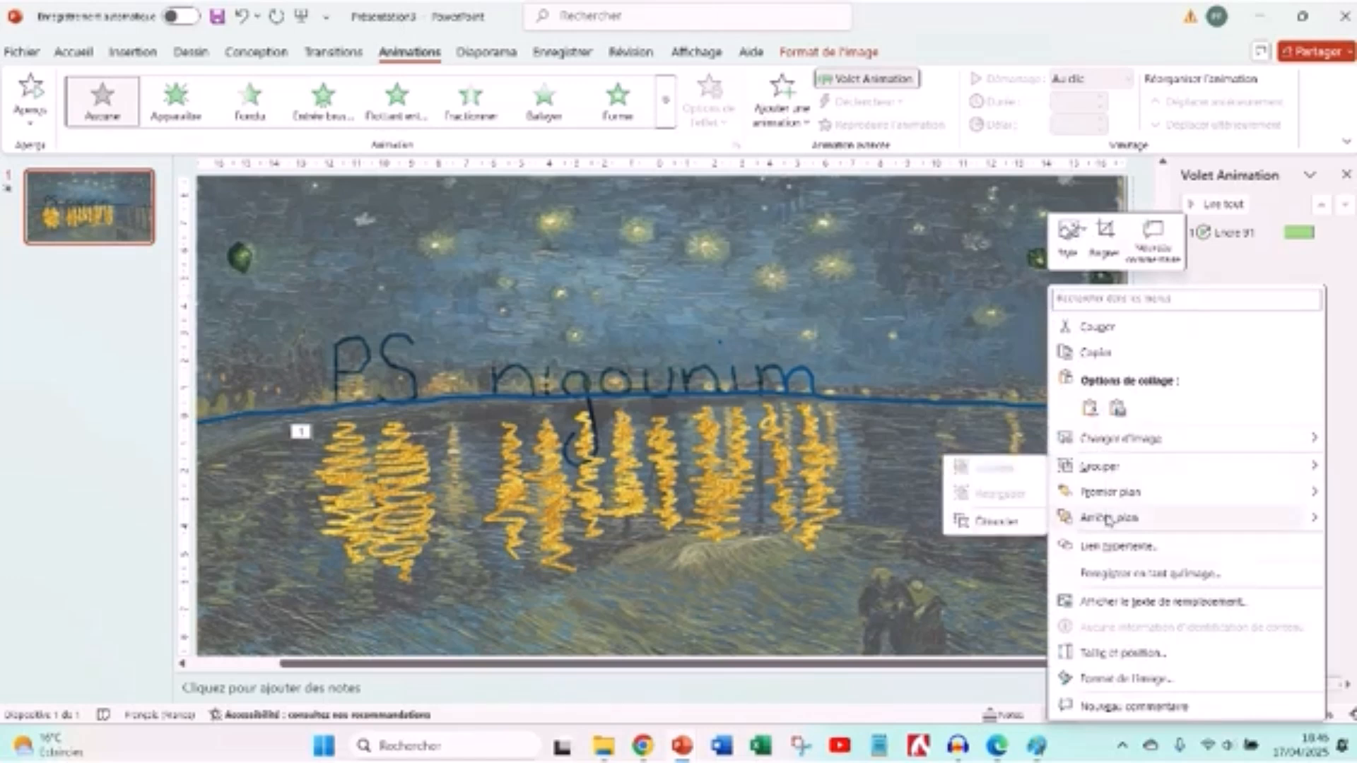
pyautogui.moveTo(1316, 521)
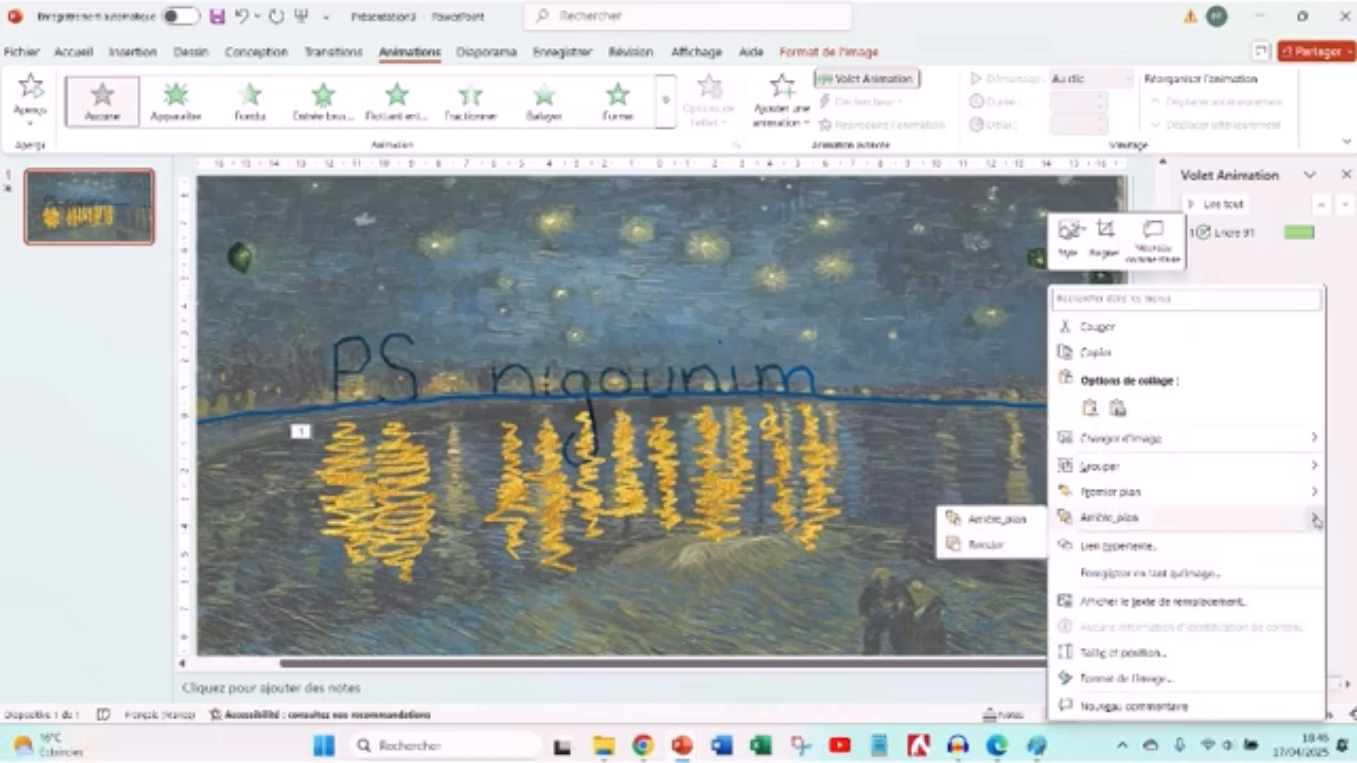
pyautogui.click(1005, 547)
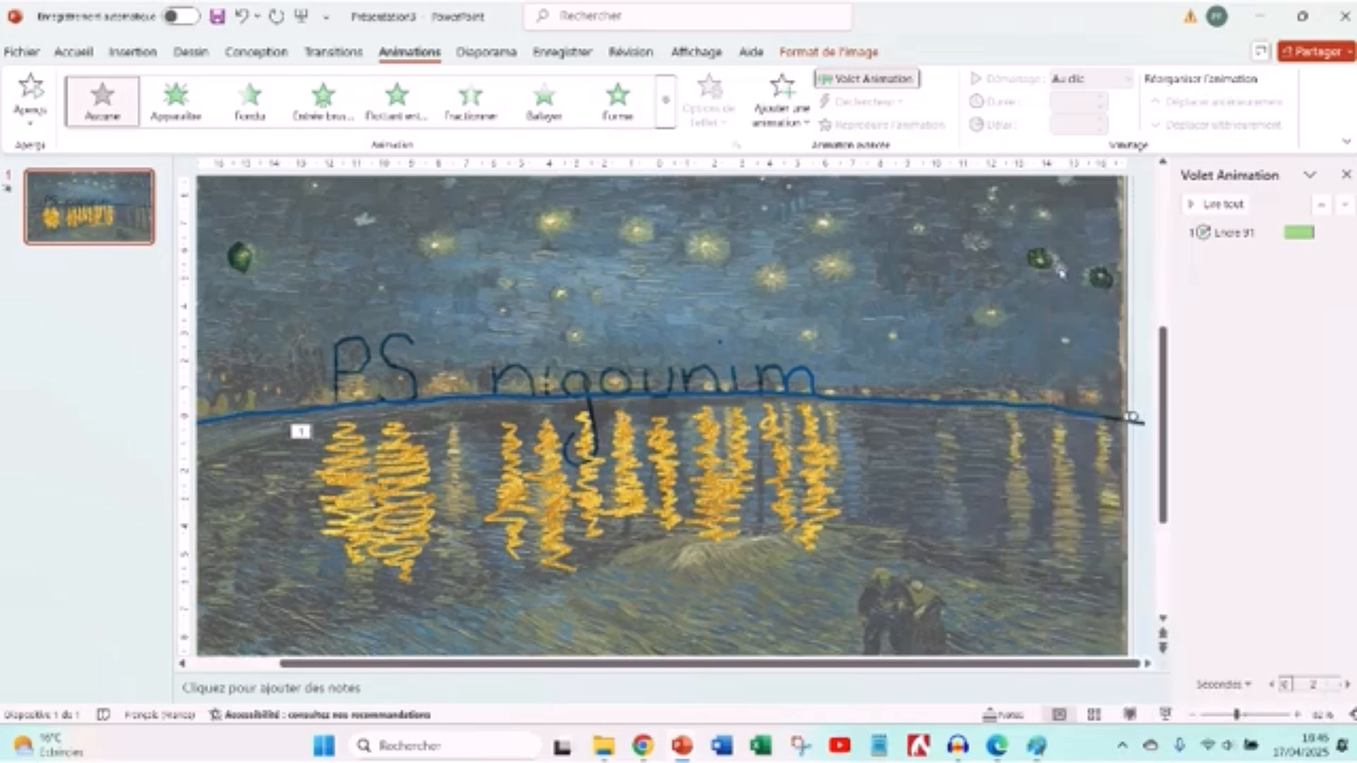
pyautogui.rightClick(437, 230)
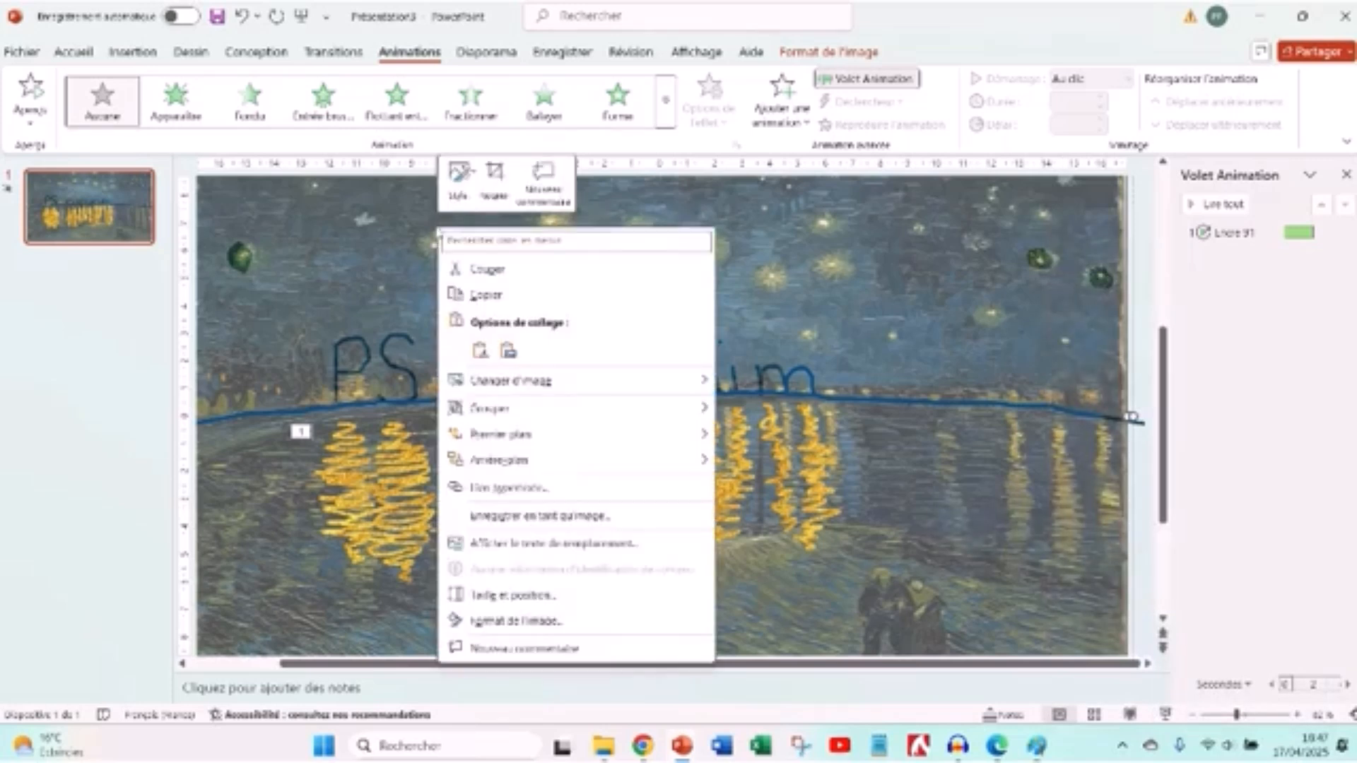
pyautogui.click(577, 459)
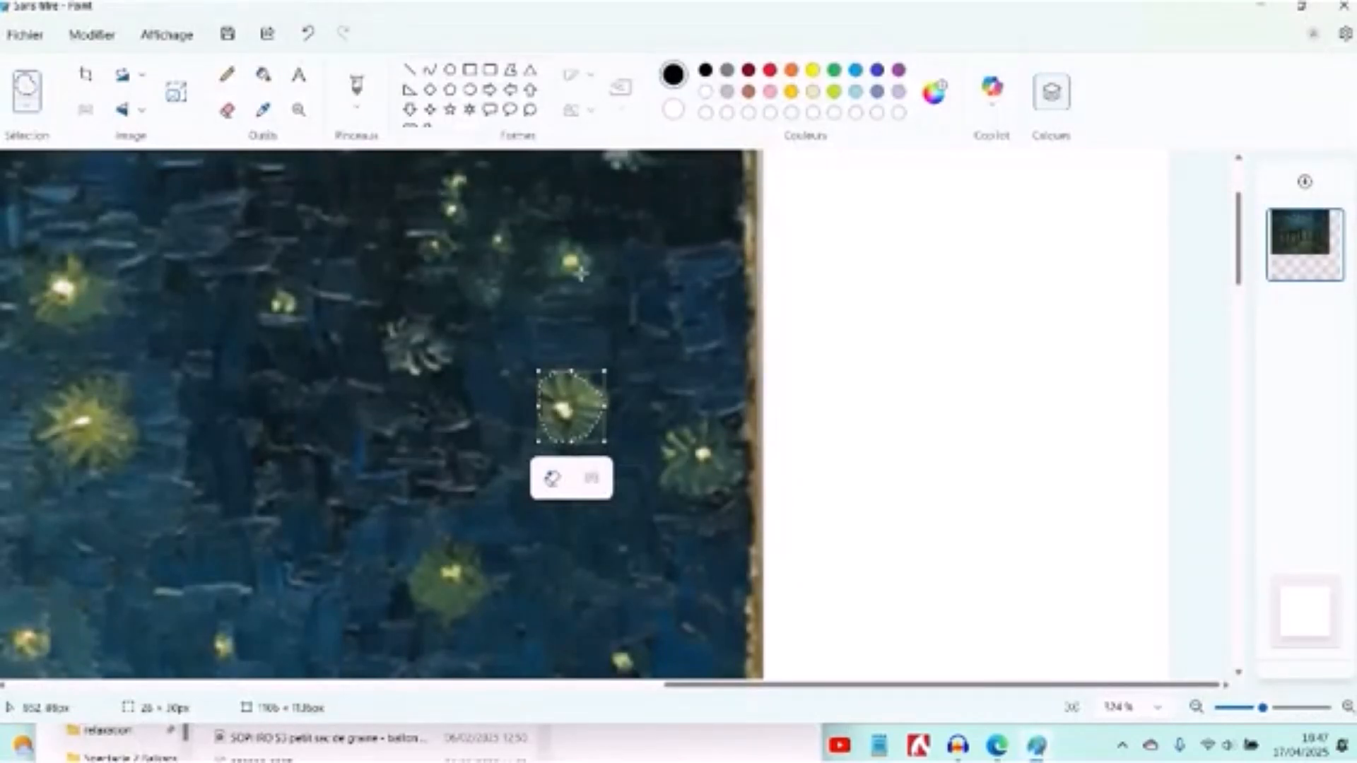
# - Switch from Paint to PowerPoint, paste the copied star and place it over the star near the painting's right edge
pyautogui.hotkey('alt', 'Tab')
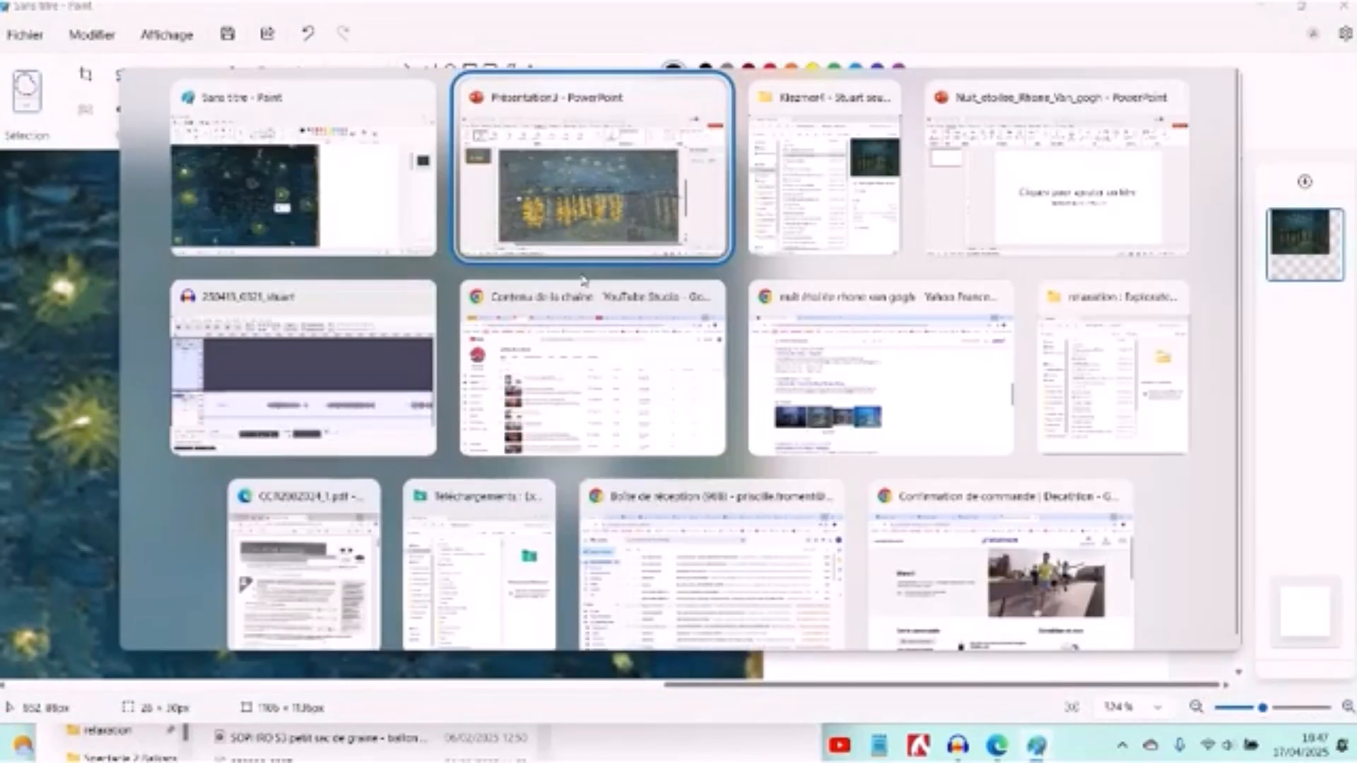
pyautogui.hotkey('ctrl', 'v')
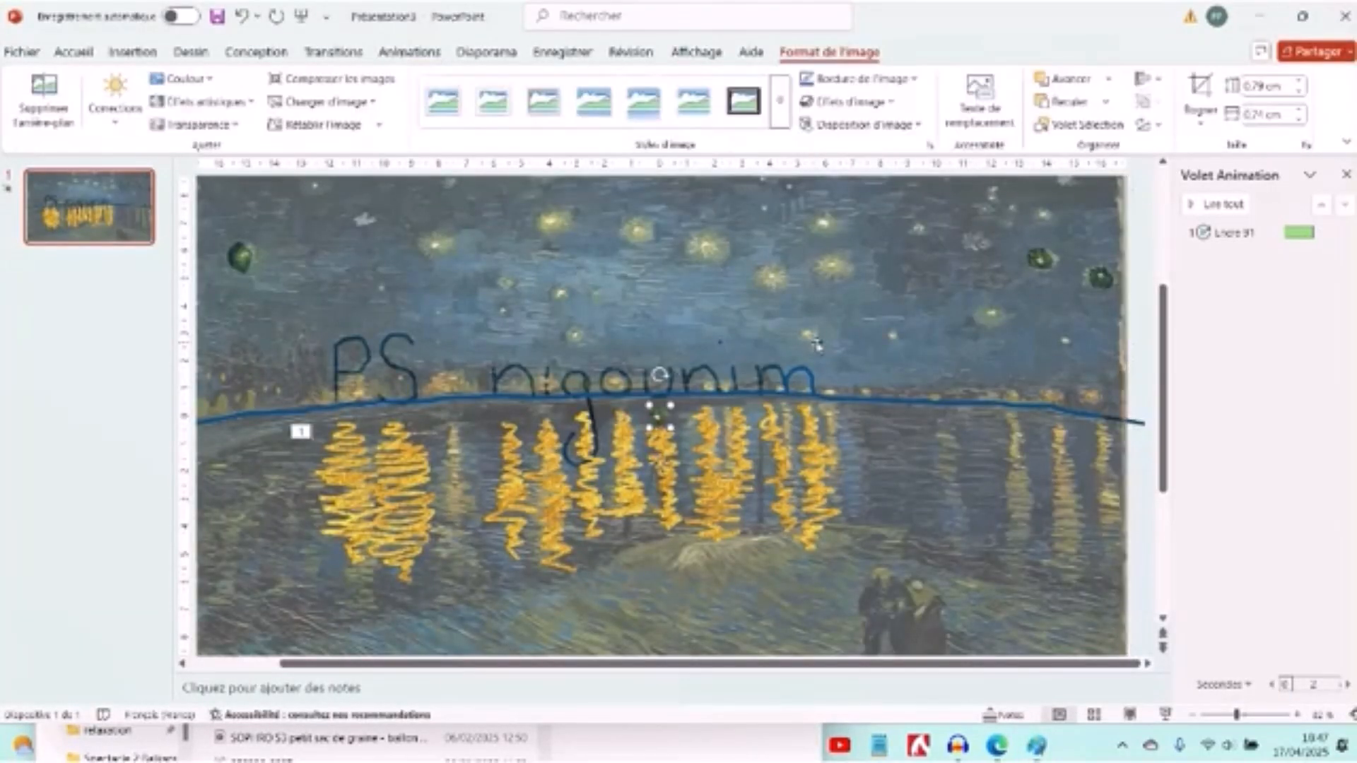
pyautogui.moveTo(661, 416); pyautogui.dragTo(1043, 262)
pyautogui.click(1100, 278)
pyautogui.hotkey('alt', 'Tab')
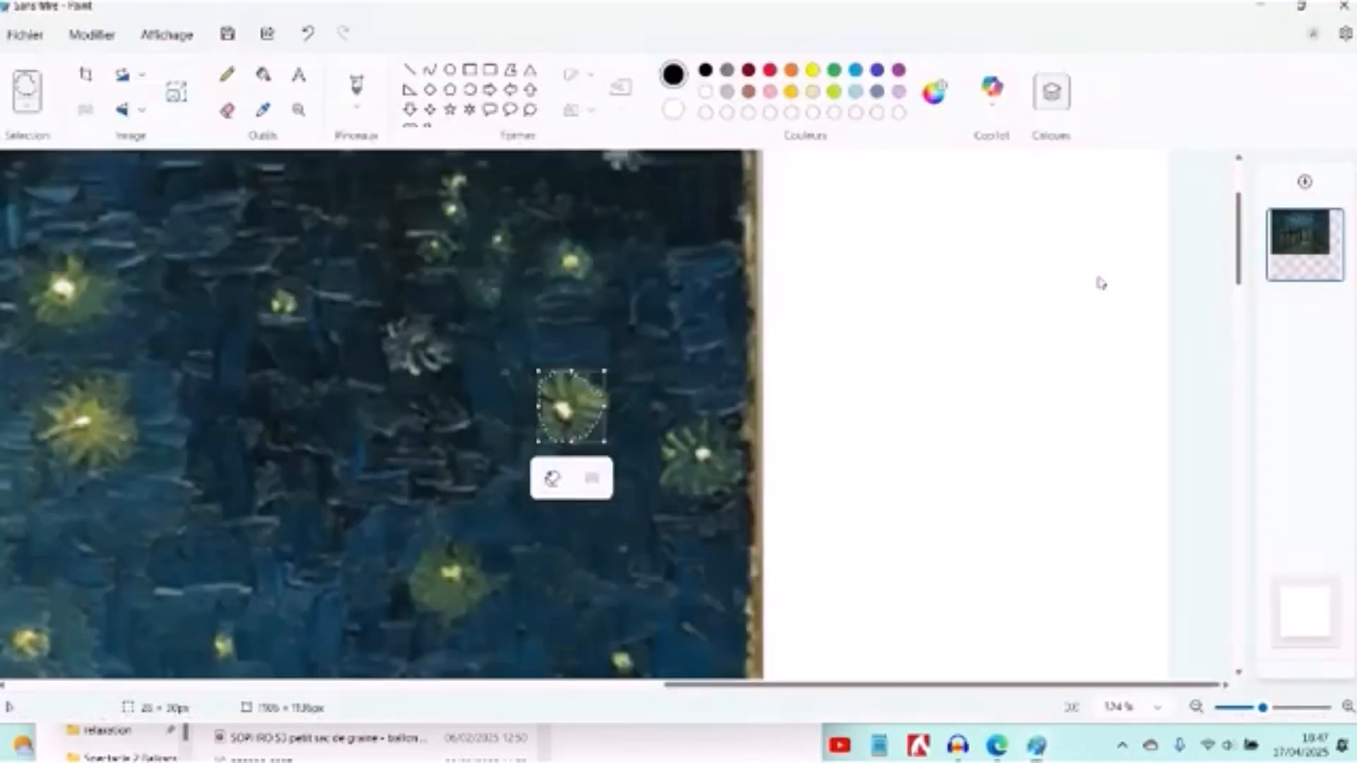
pyautogui.hotkey('alt', 'Tab')
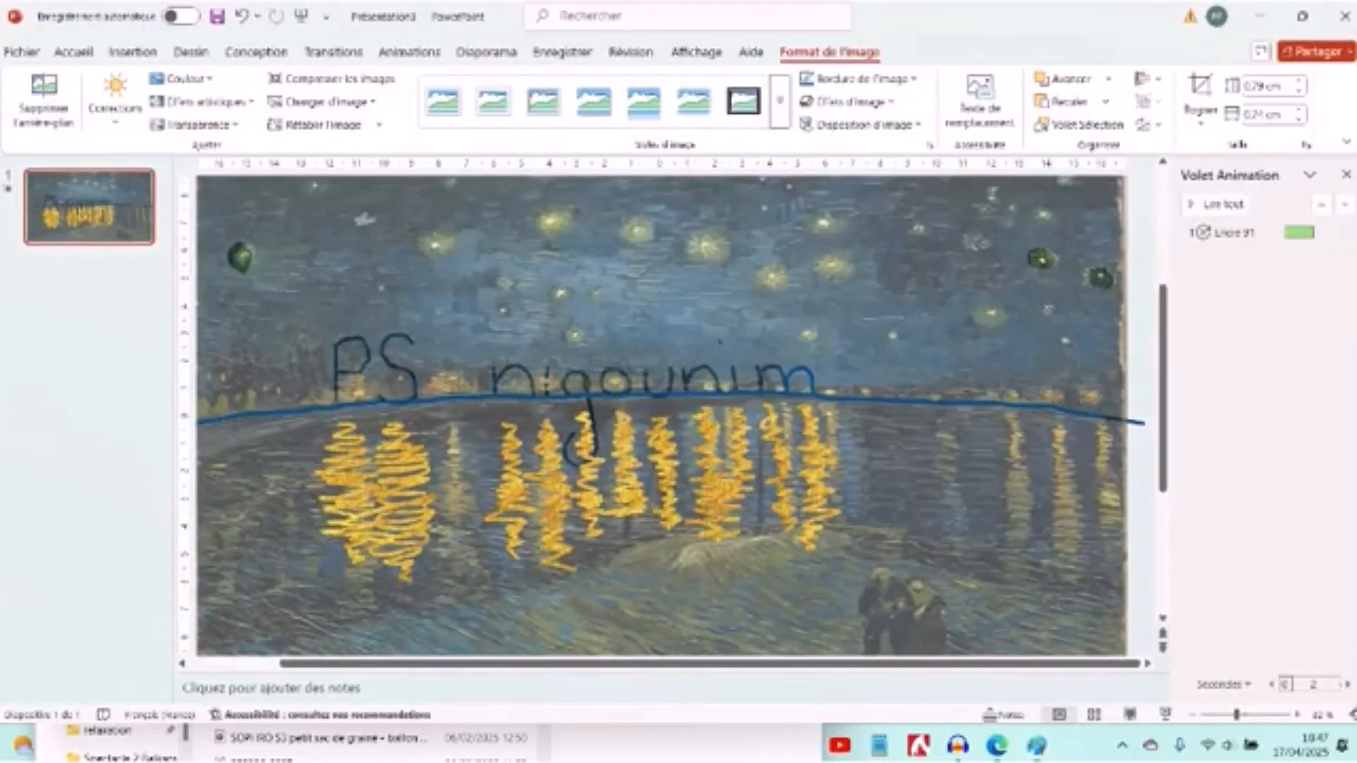
# - Apply the Appear animation to the pasted star near the painting's right edge
pyautogui.click(1047, 308)
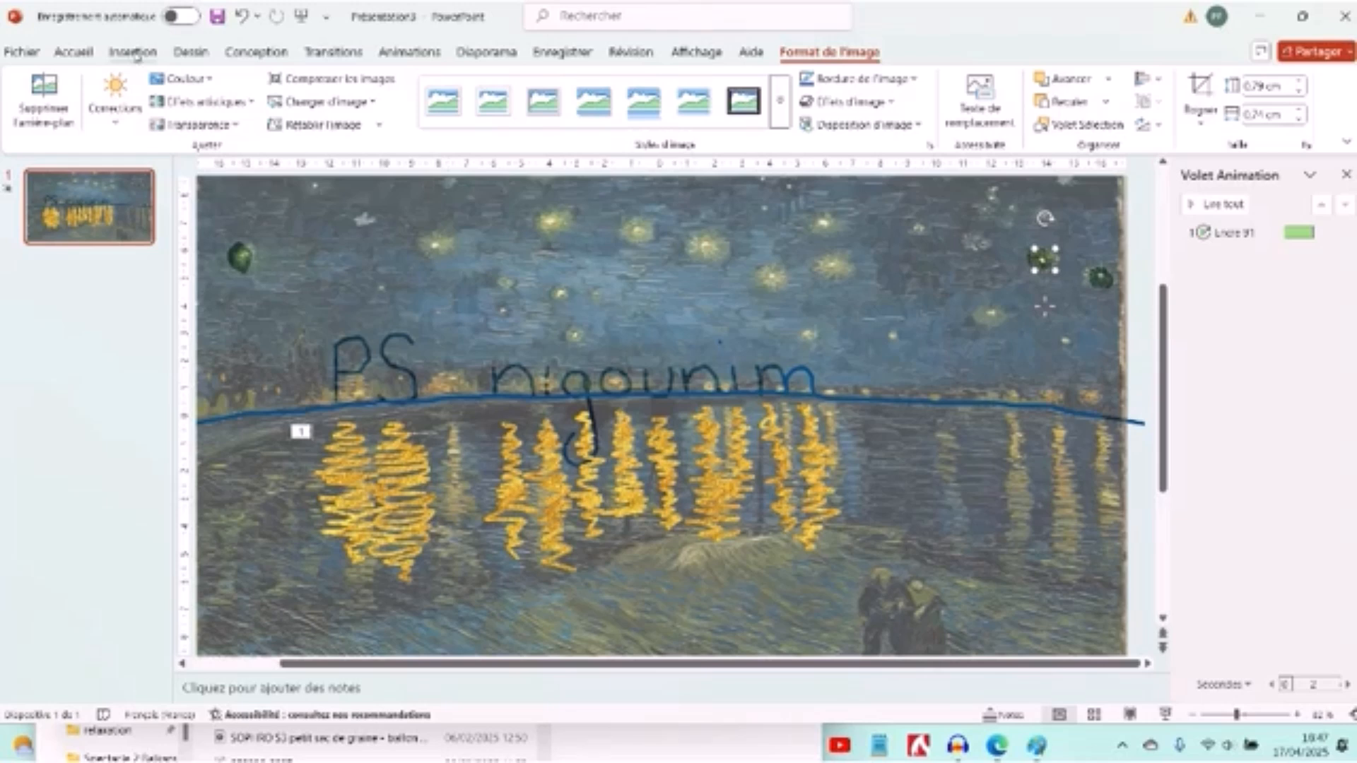
pyautogui.click(406, 52)
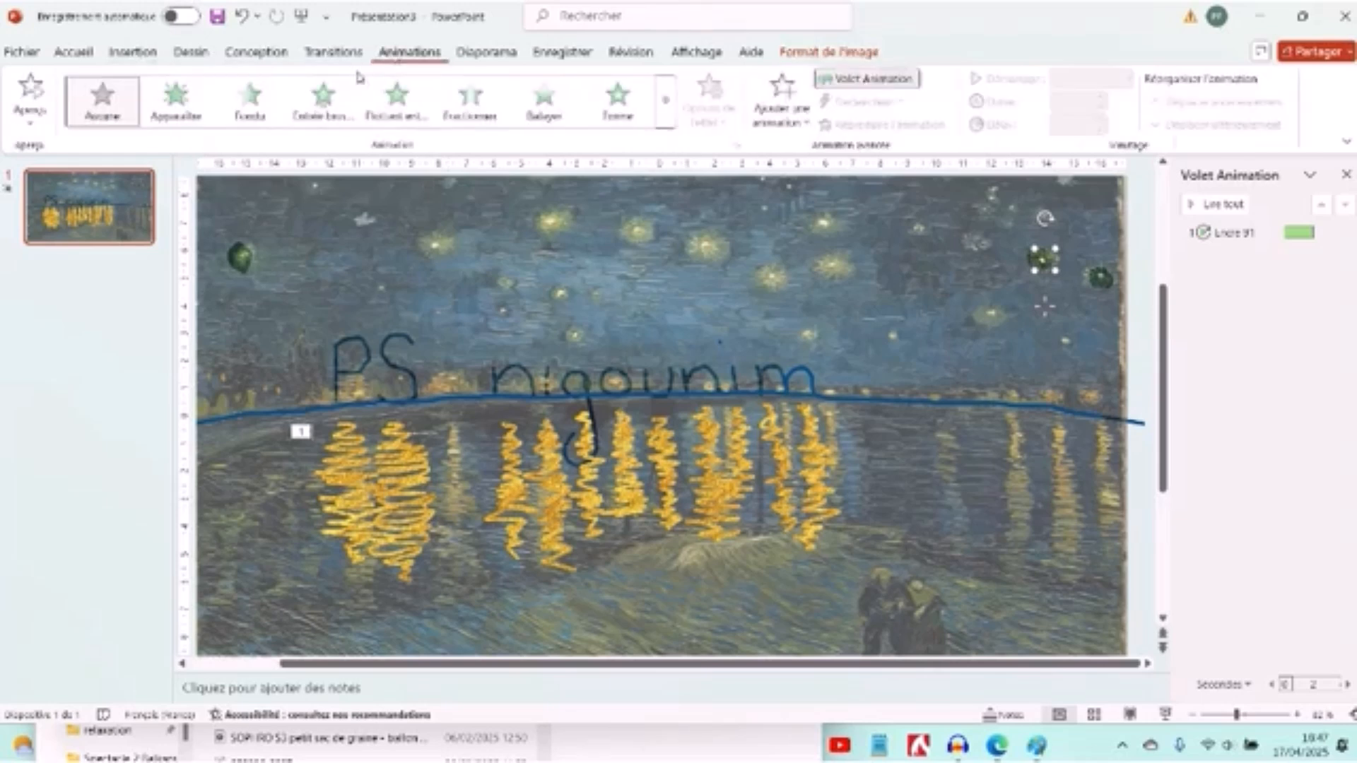
pyautogui.click(189, 123)
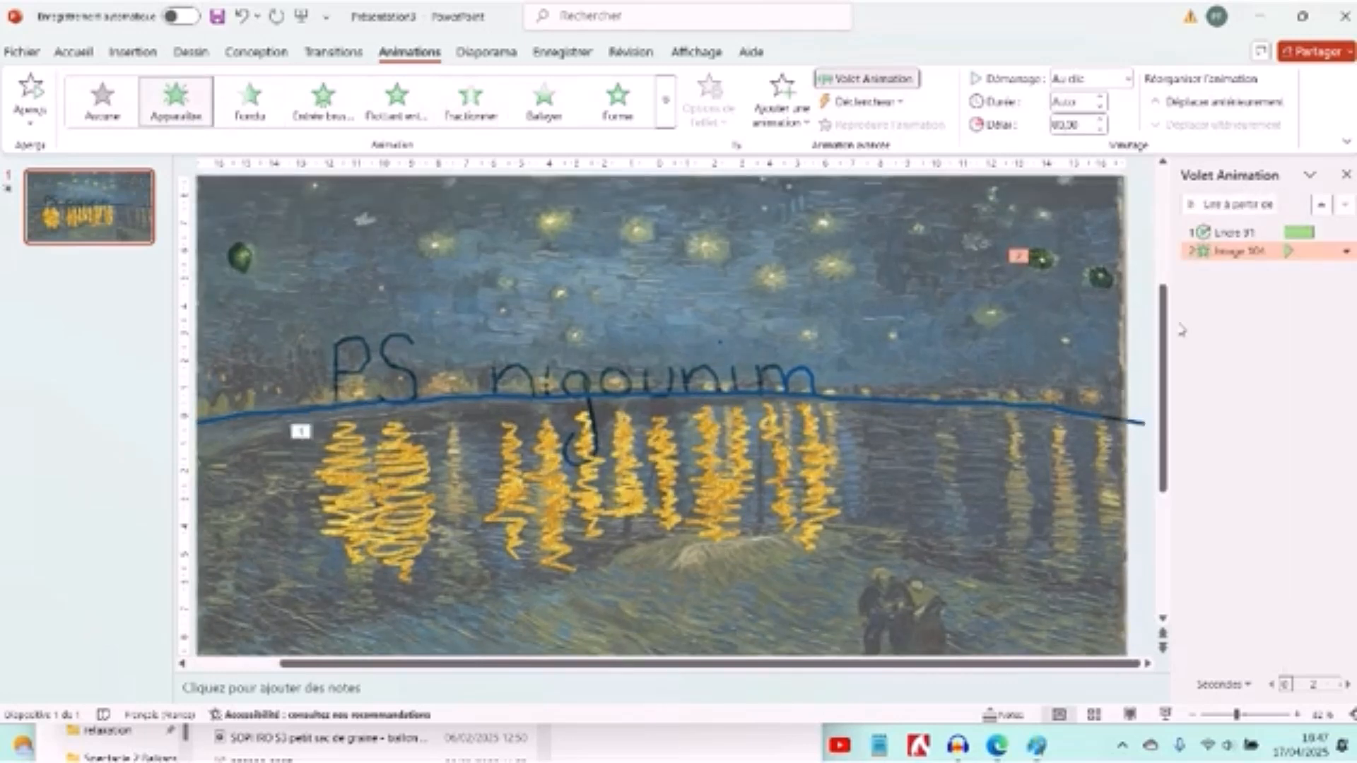
# - Set the star's animation to start with the previous one and place it first in the animation order
pyautogui.click(1347, 251)
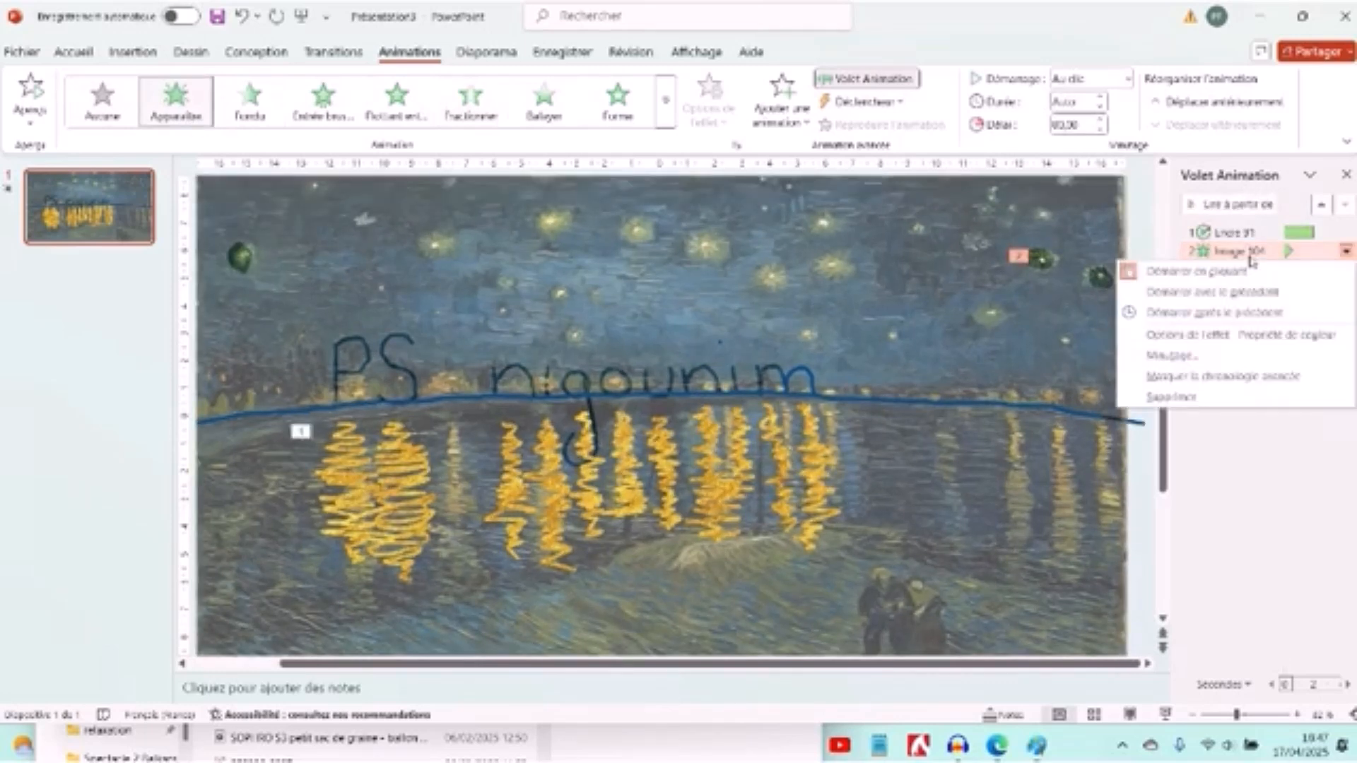
pyautogui.click(1220, 296)
pyautogui.moveTo(1233, 251); pyautogui.dragTo(1244, 228)
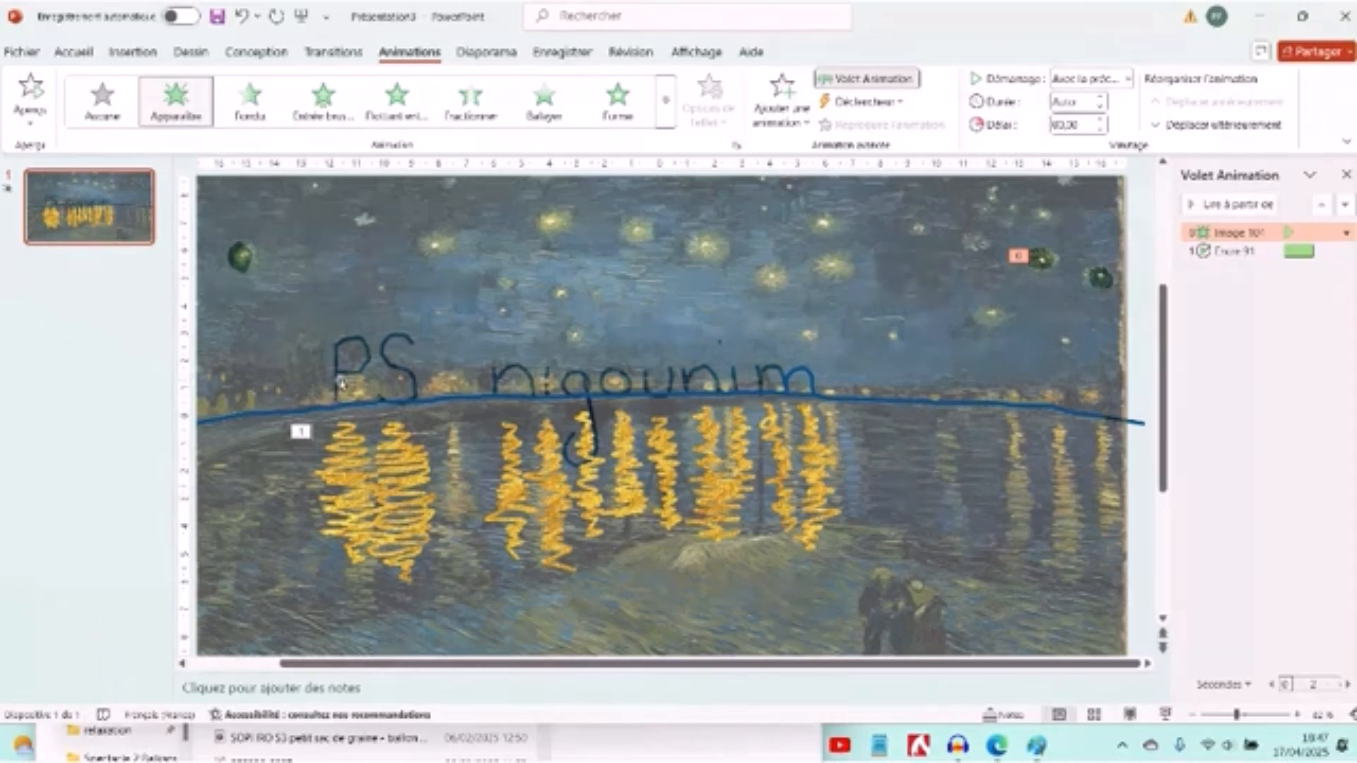
# - Apply the Replay animation to the last ink stroke of the final m in "nigounim"
pyautogui.click(341, 370)
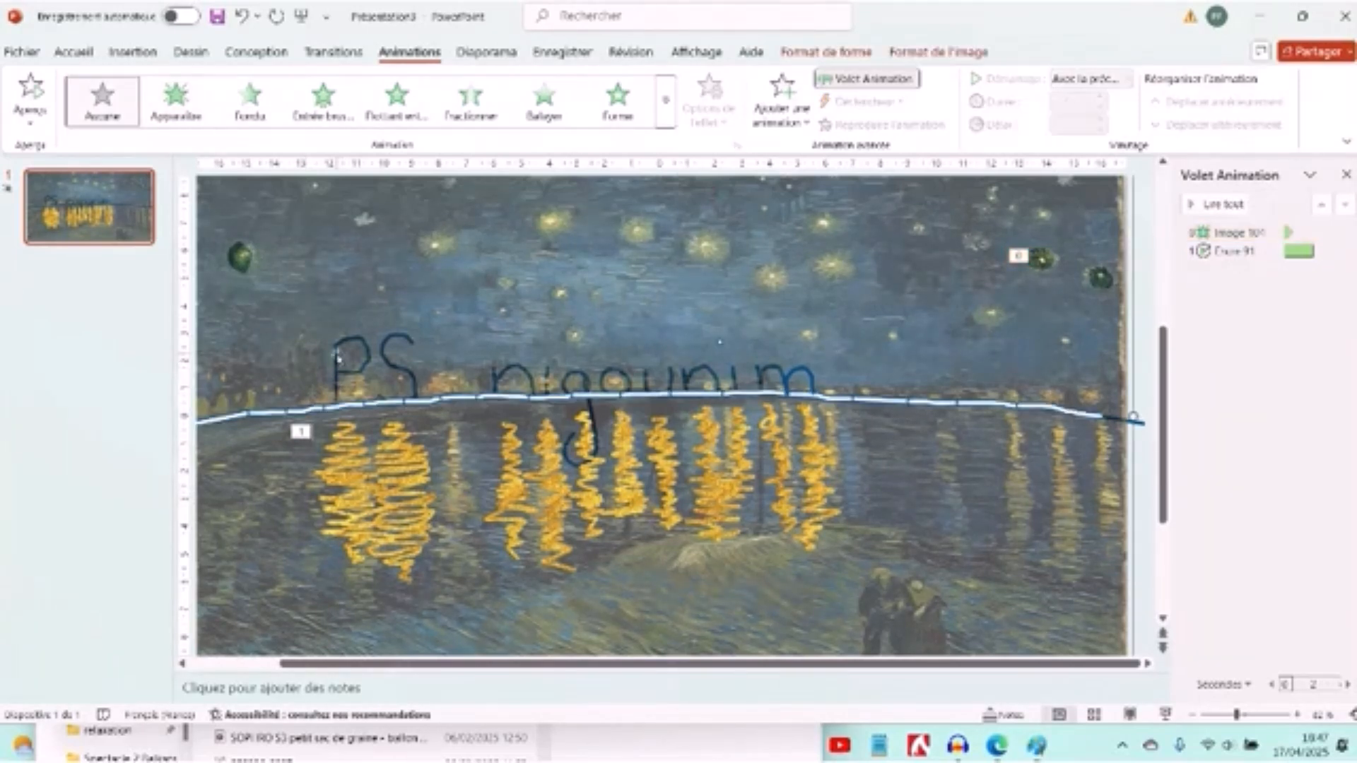
pyautogui.click(340, 360)
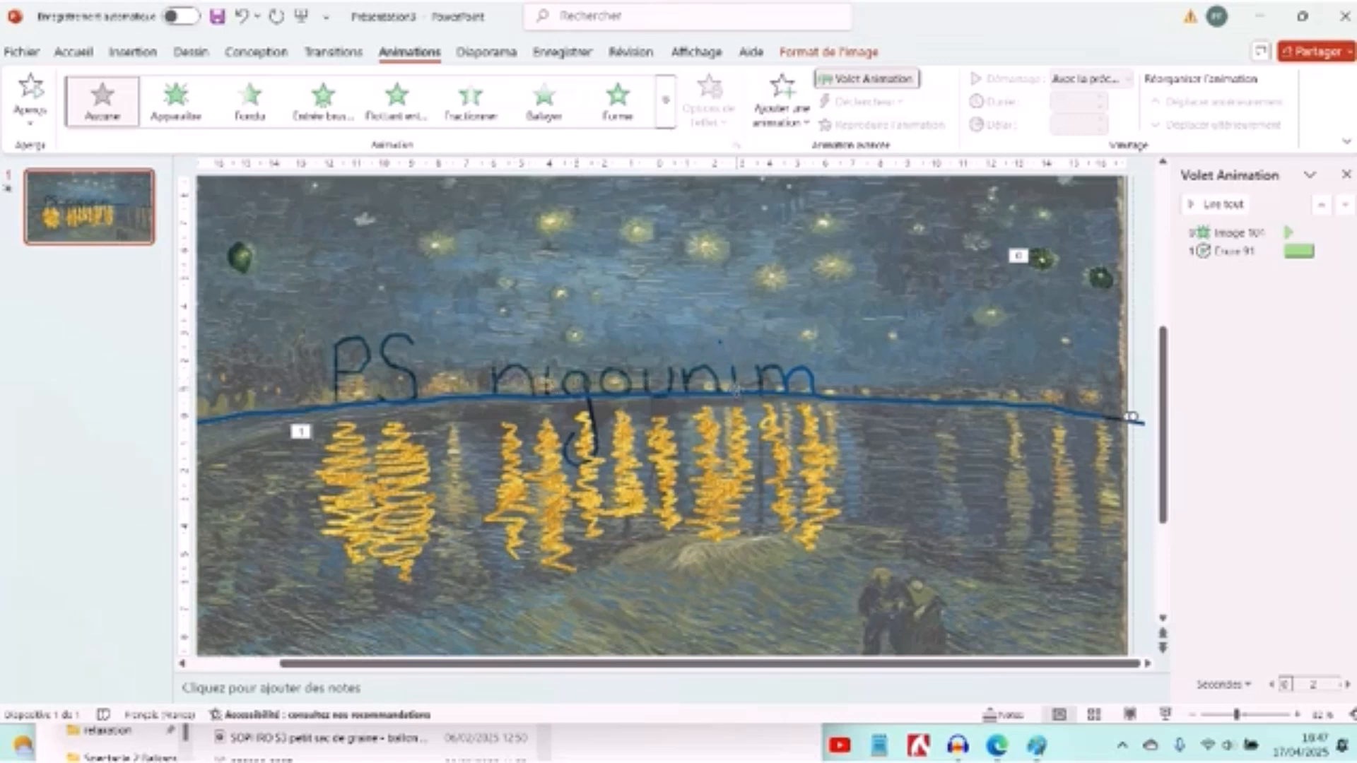
pyautogui.doubleClick(1131, 417)
pyautogui.click(801, 380)
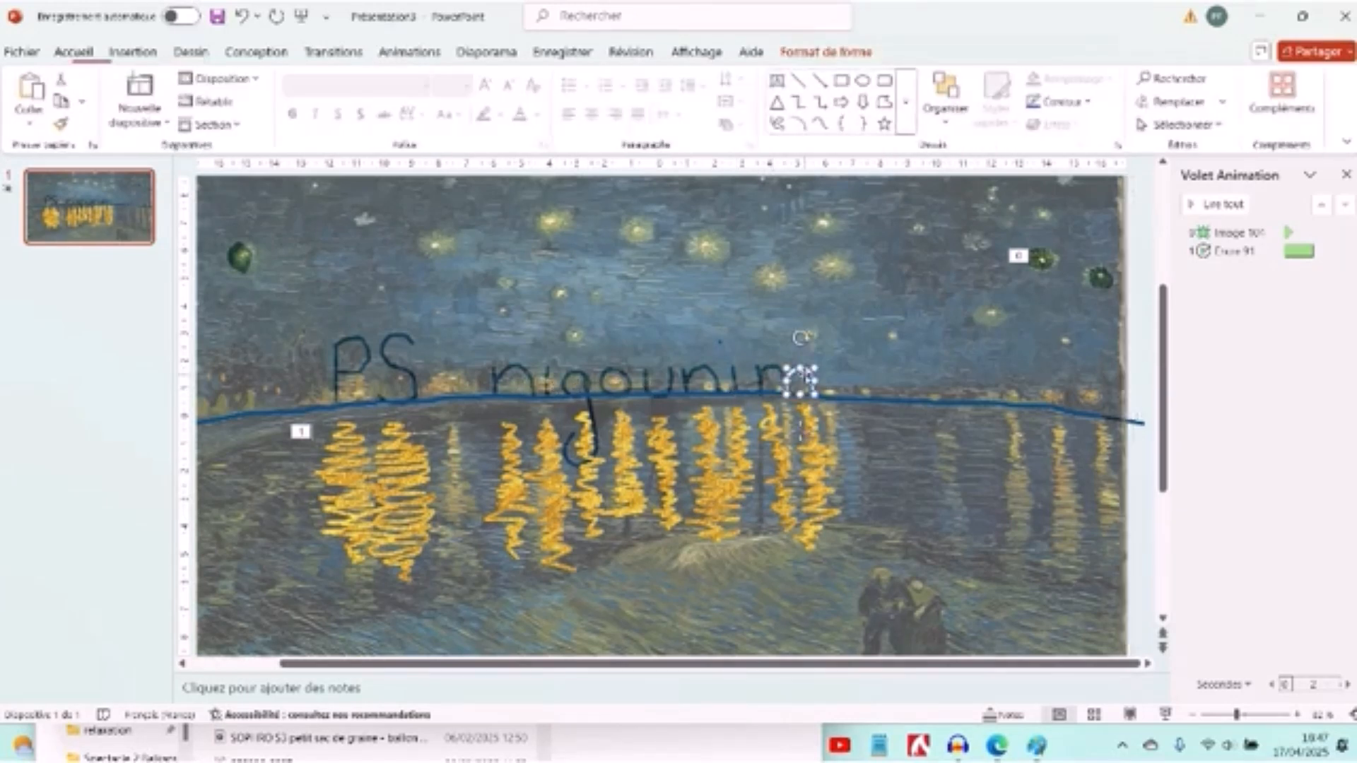
pyautogui.click(774, 371)
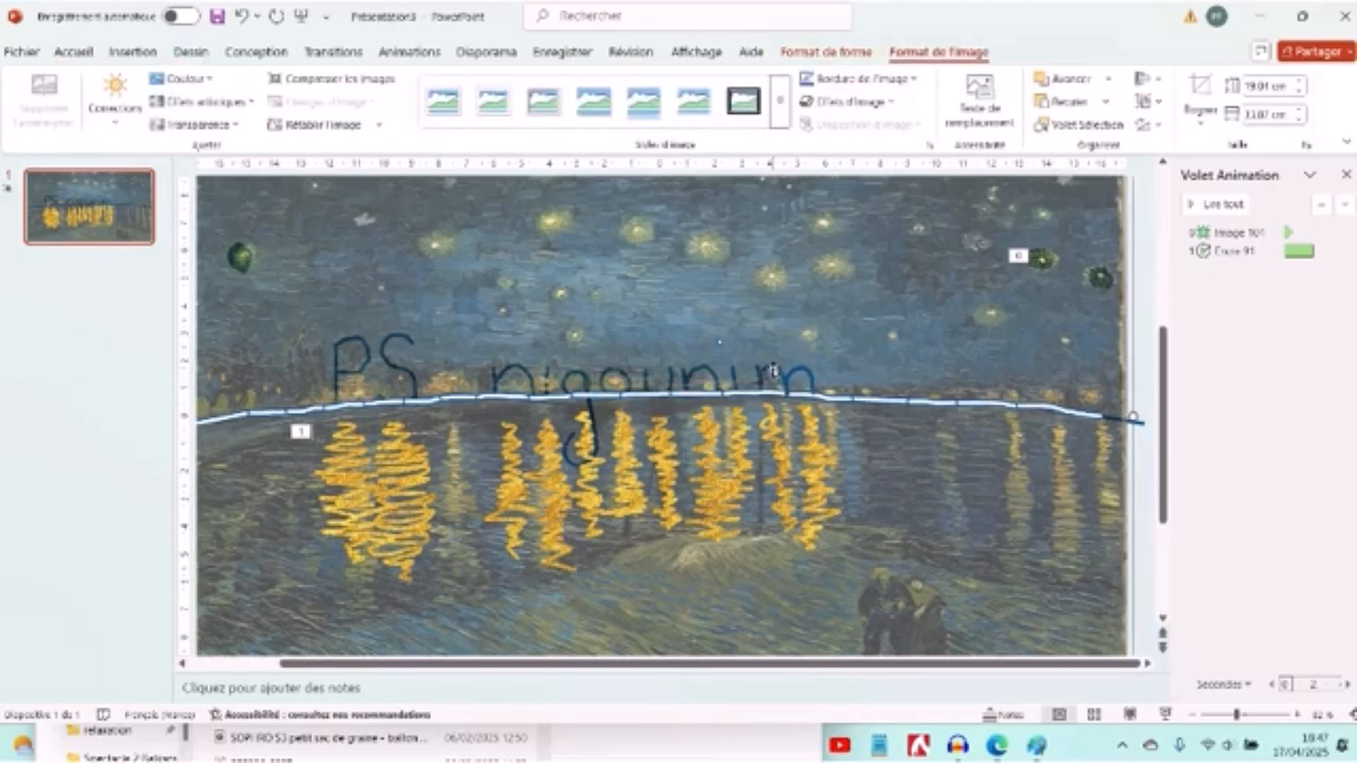
pyautogui.click(763, 375)
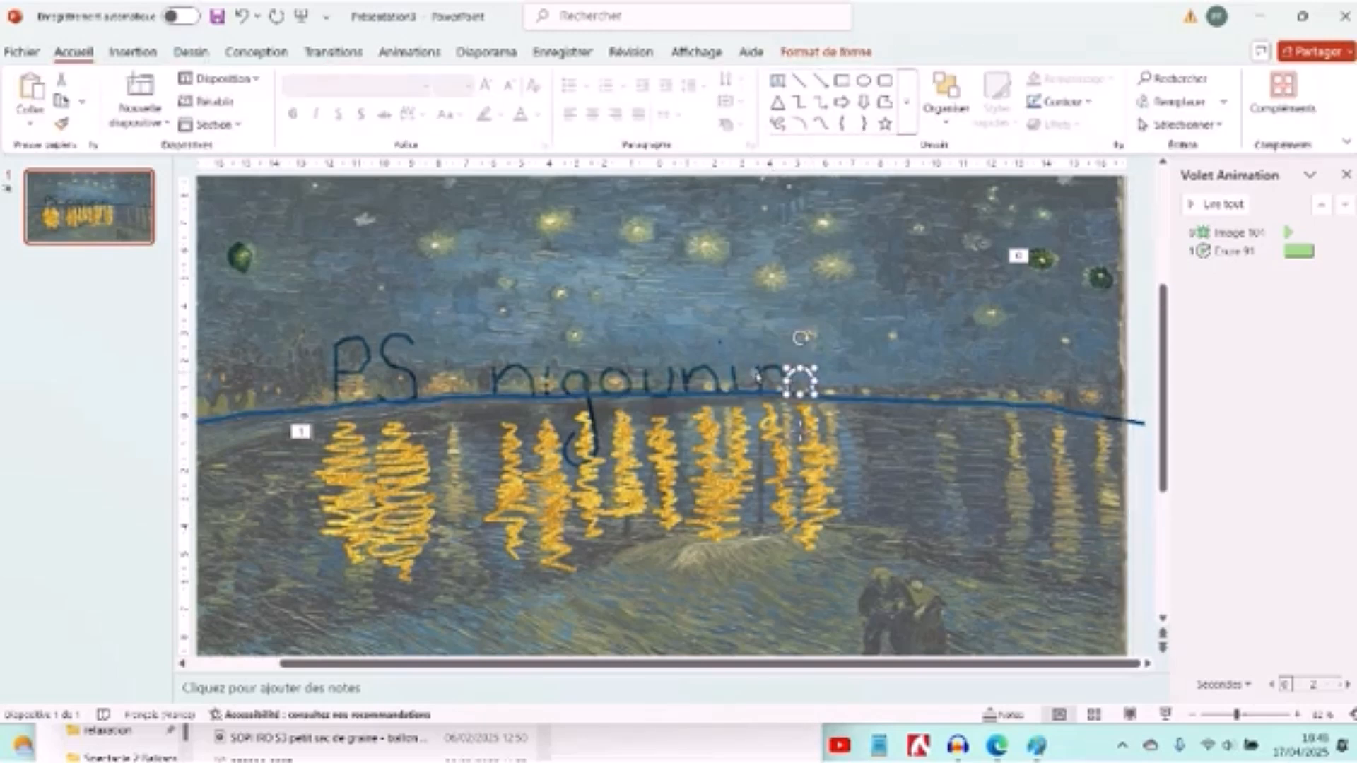
pyautogui.click(414, 57)
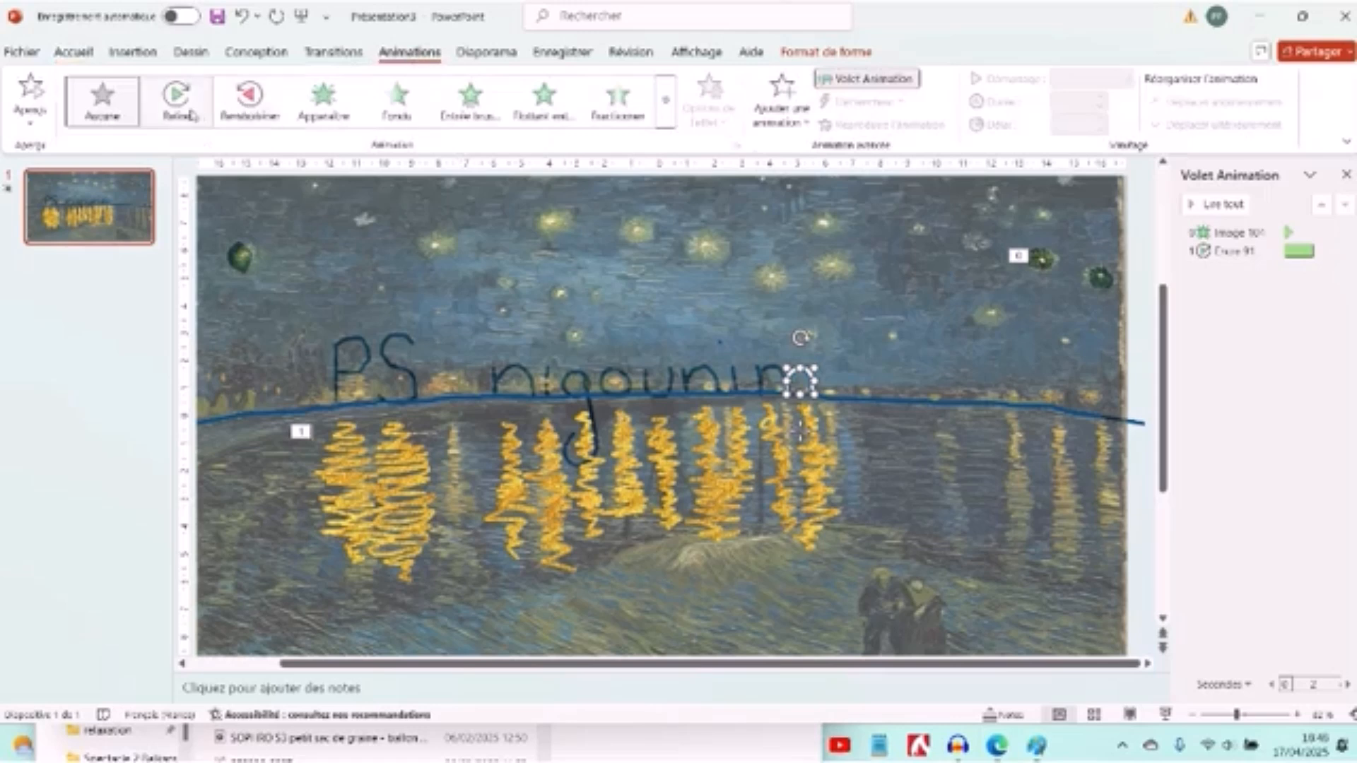
pyautogui.click(193, 116)
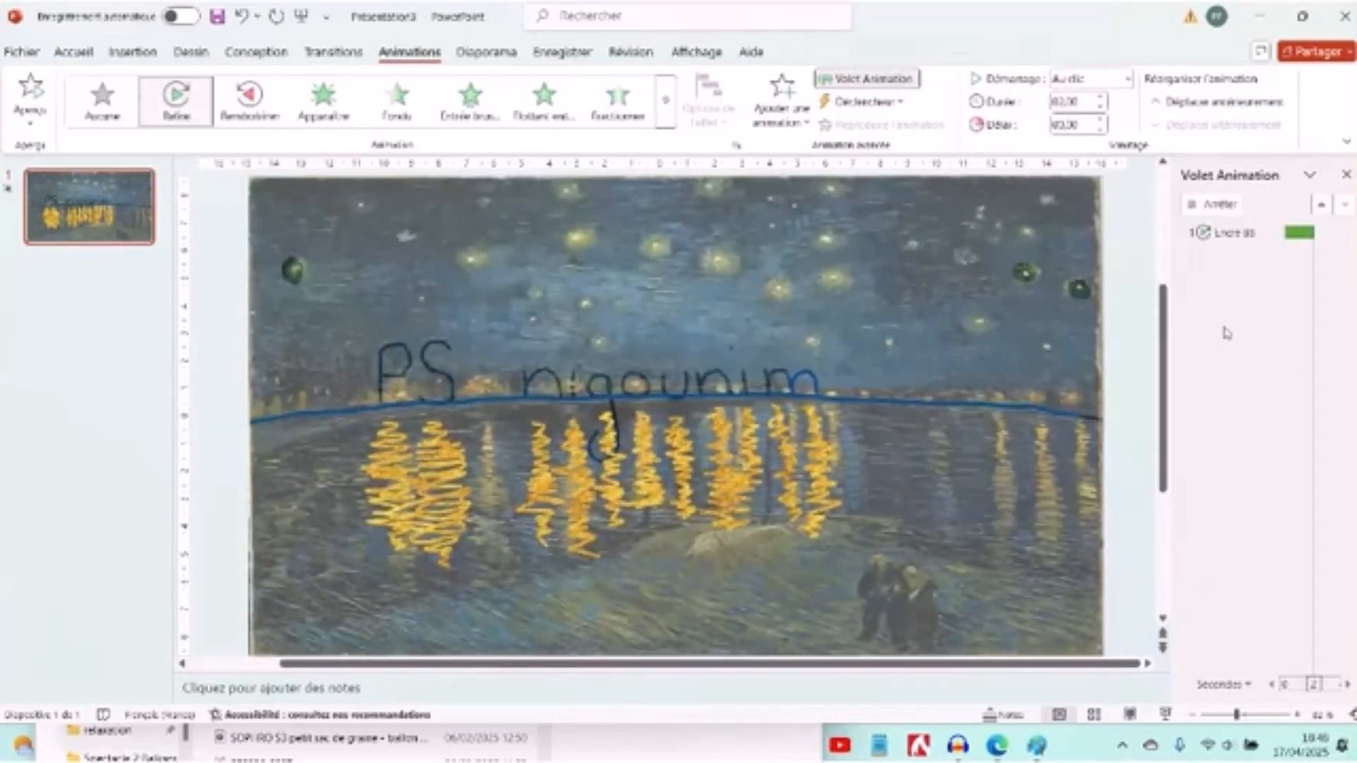
# - Place the m stroke's animation directly after the star's and set it to start with the previous one
pyautogui.moveTo(1239, 256); pyautogui.dragTo(1239, 242)
pyautogui.rightClick(1231, 249)
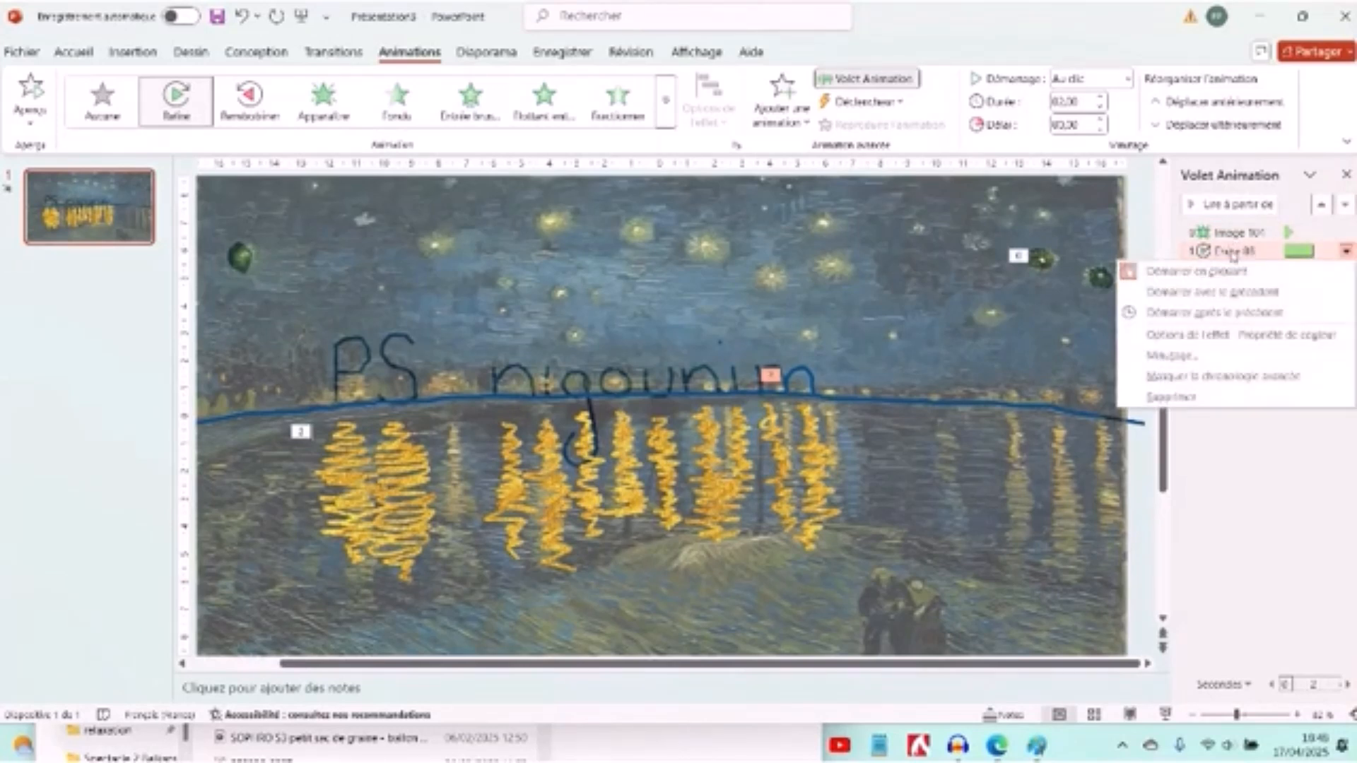
pyautogui.click(1199, 295)
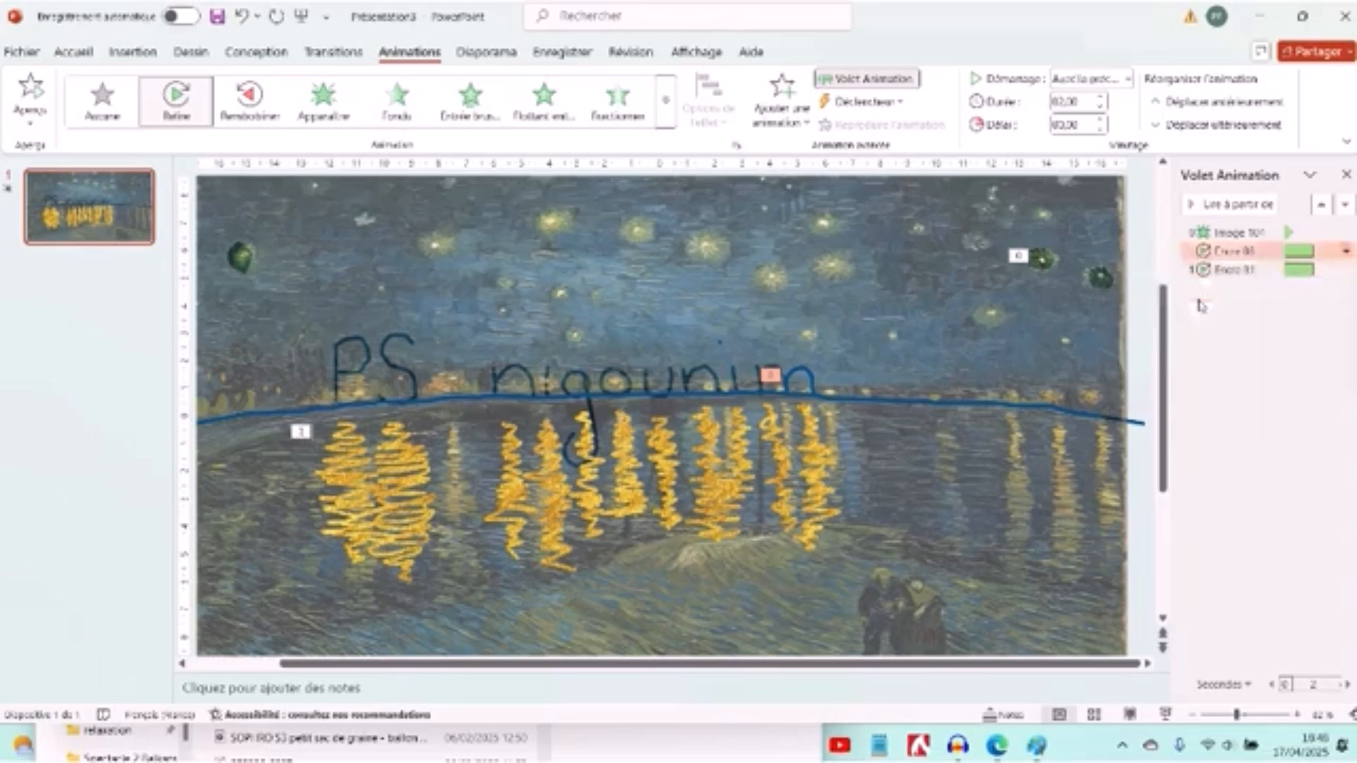
# - Move the animated star cutout onto the small painted star above the final m of "nigounim"
pyautogui.click(1049, 260)
pyautogui.moveTo(1043, 262); pyautogui.dragTo(811, 333)
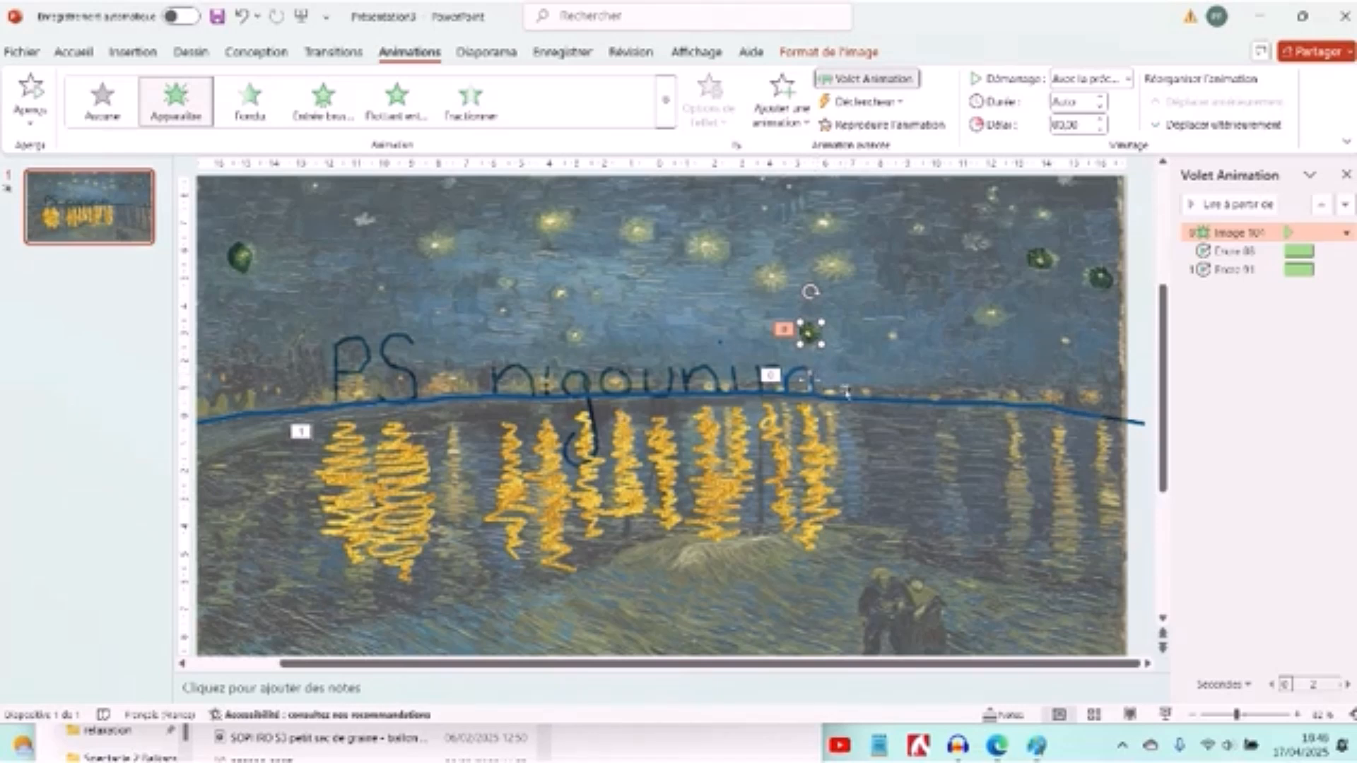
# - Apply a Wipe animation coming from the left to the blue horizon line
pyautogui.click(900, 400)
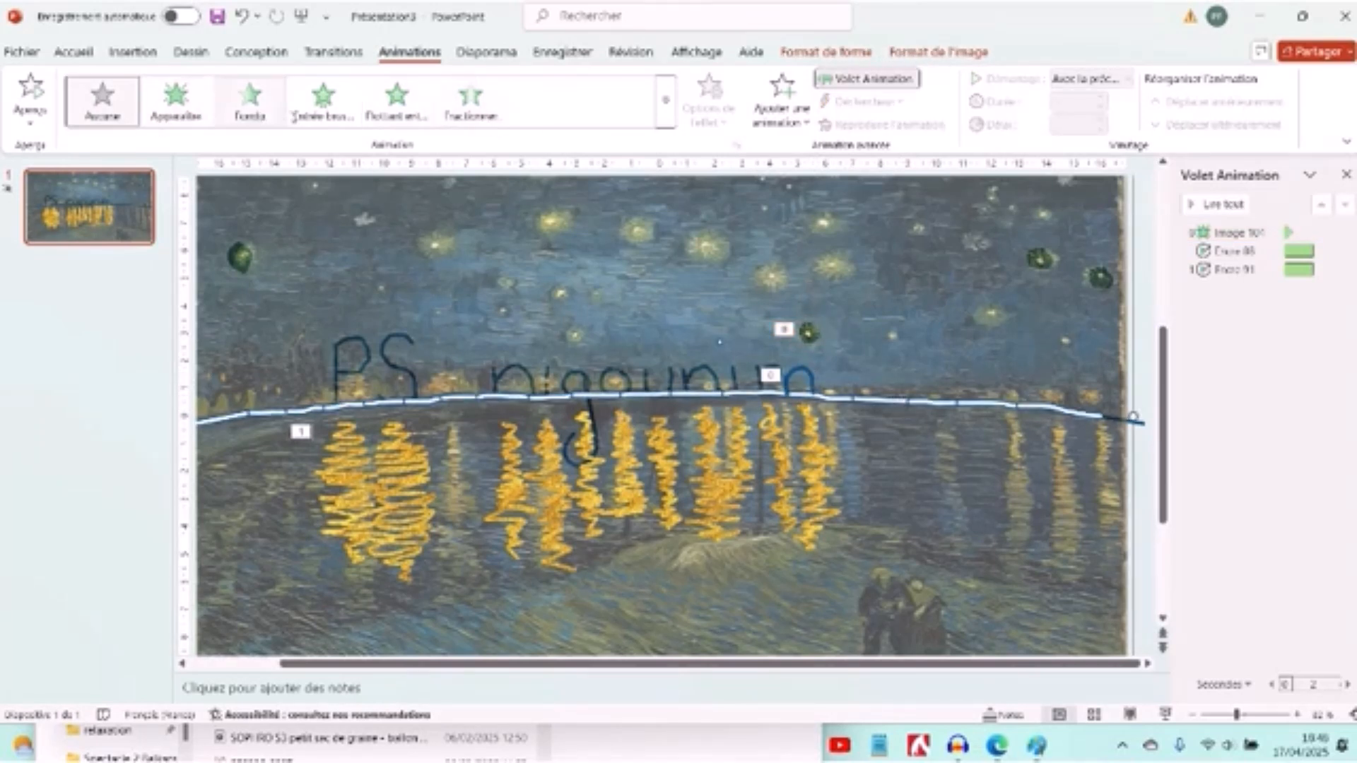
pyautogui.click(544, 124)
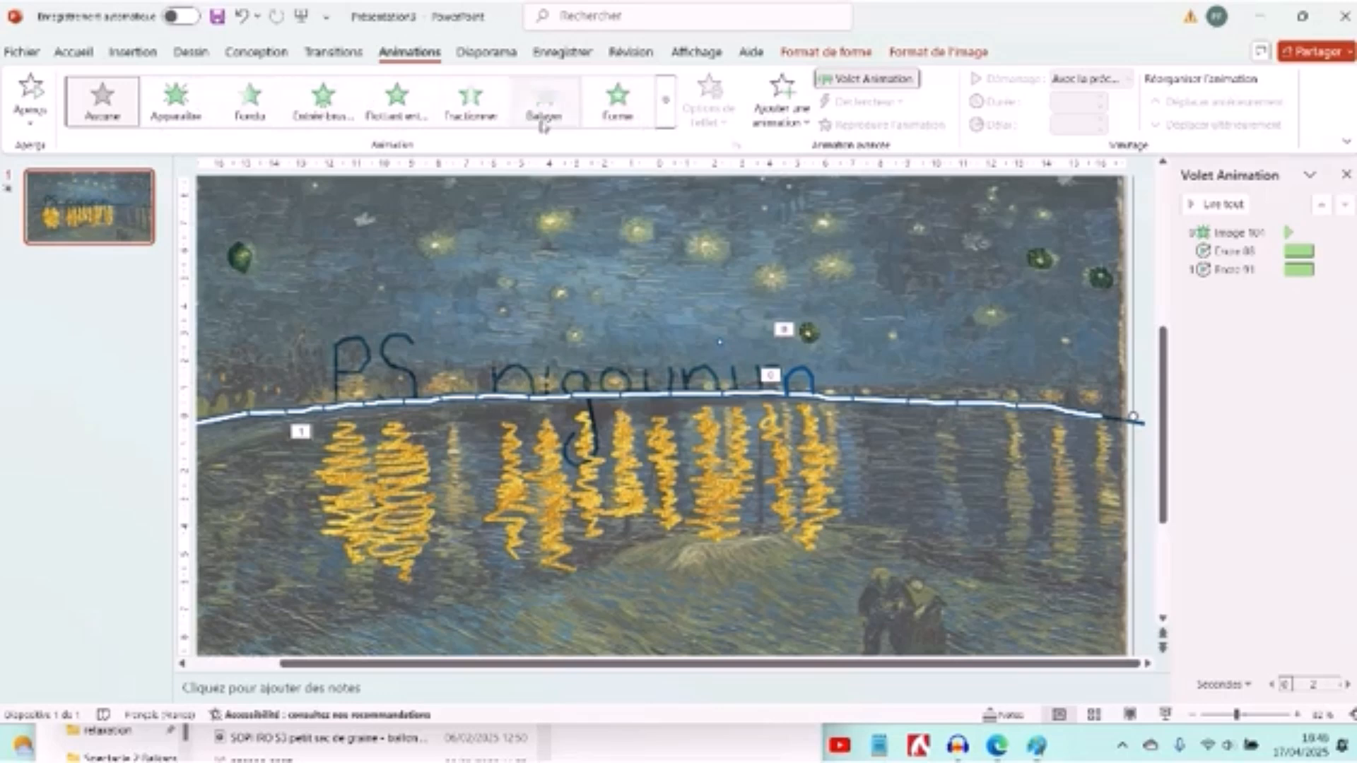
pyautogui.click(667, 122)
pyautogui.click(709, 113)
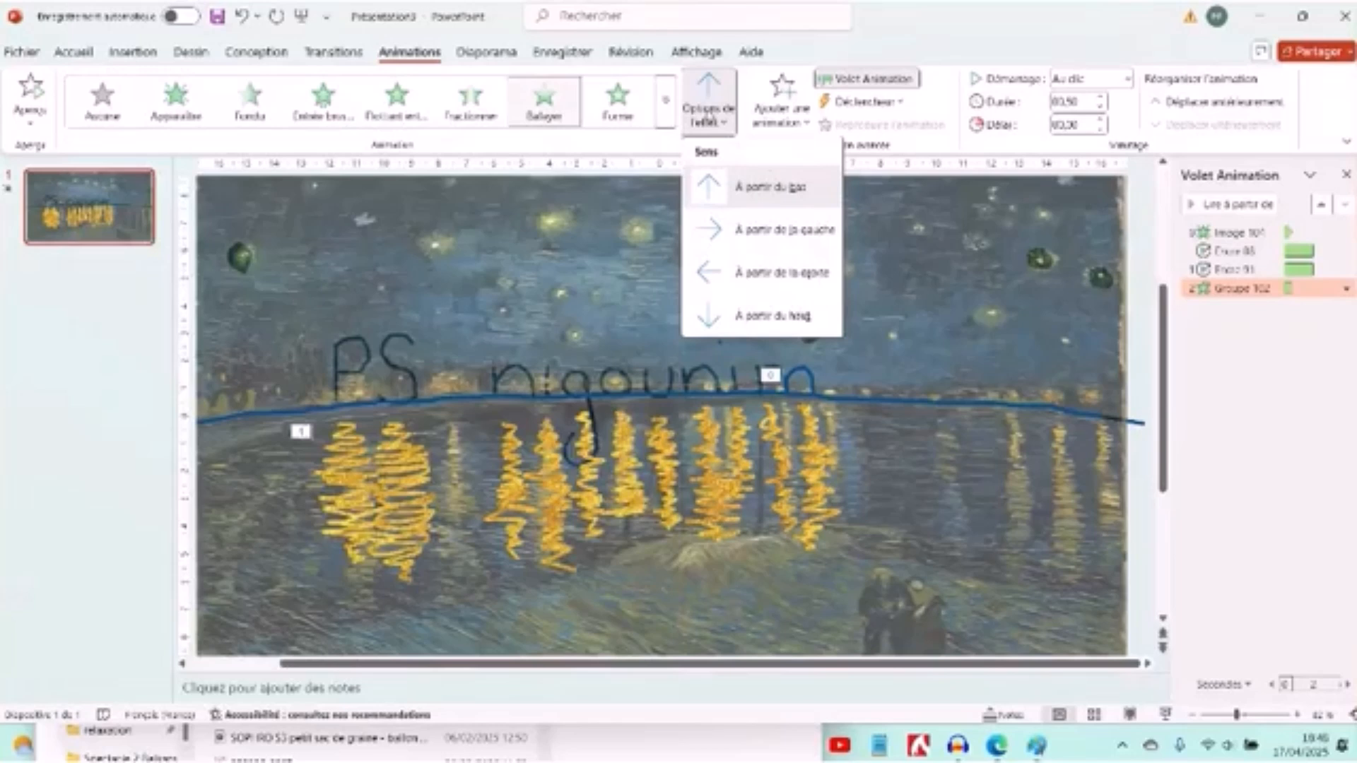
pyautogui.click(765, 225)
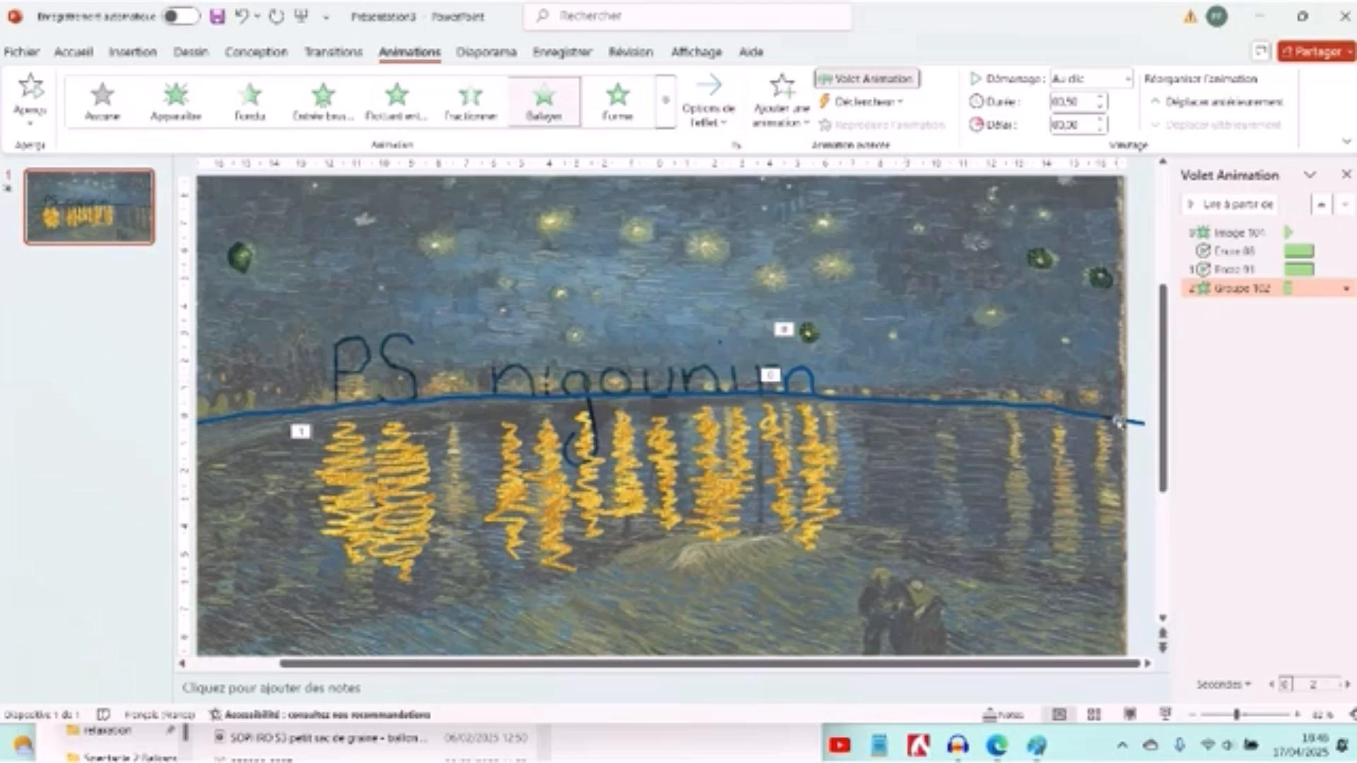
# - Ungroup the horizon line into its separate ink strokes and regroup them as one object
pyautogui.click(1120, 422)
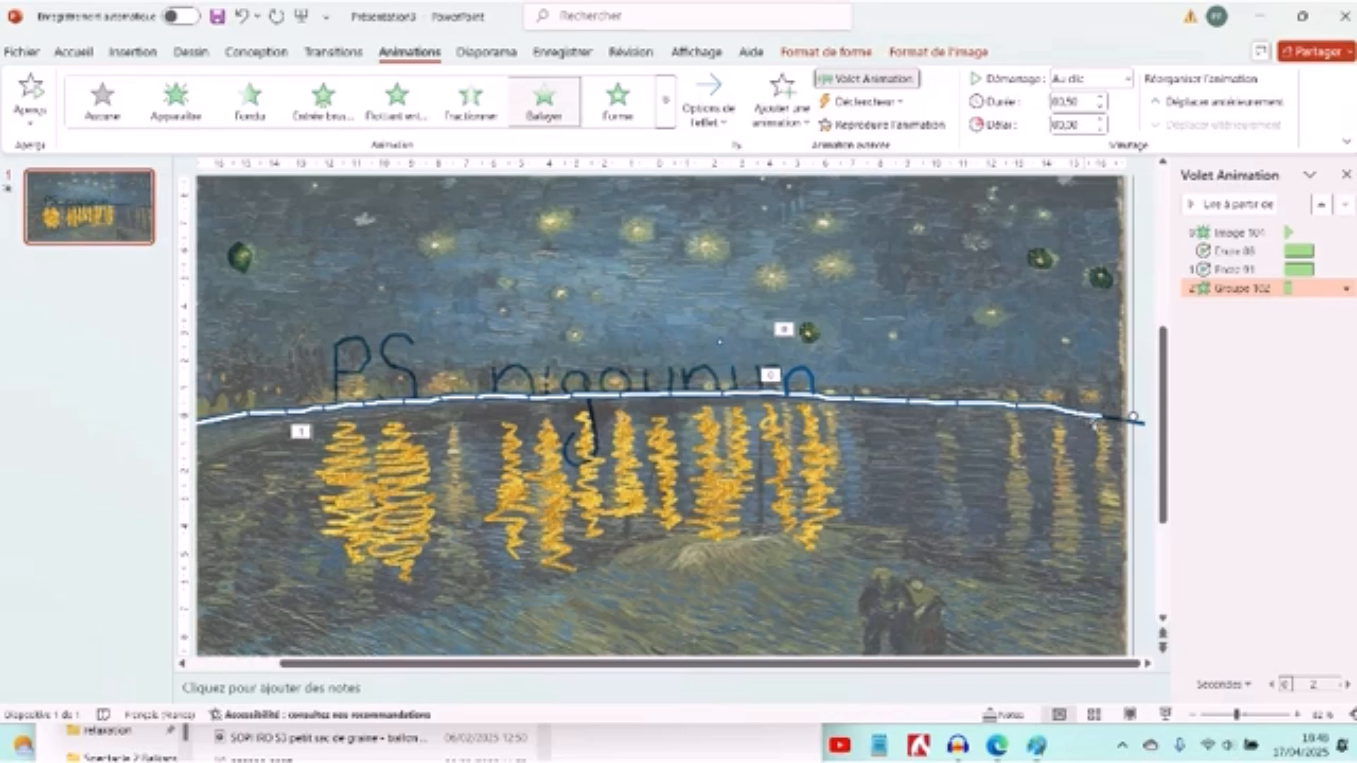
pyautogui.rightClick(1087, 417)
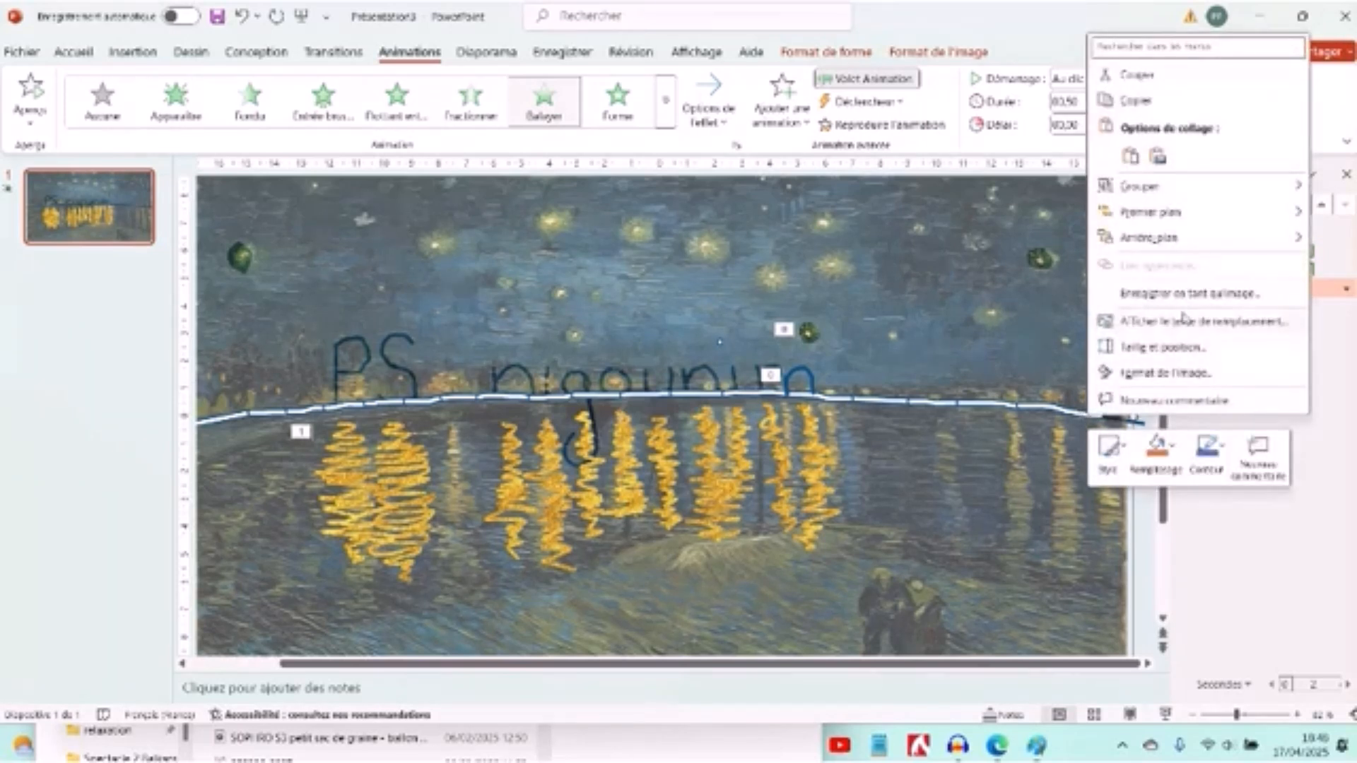
pyautogui.moveTo(1196, 197)
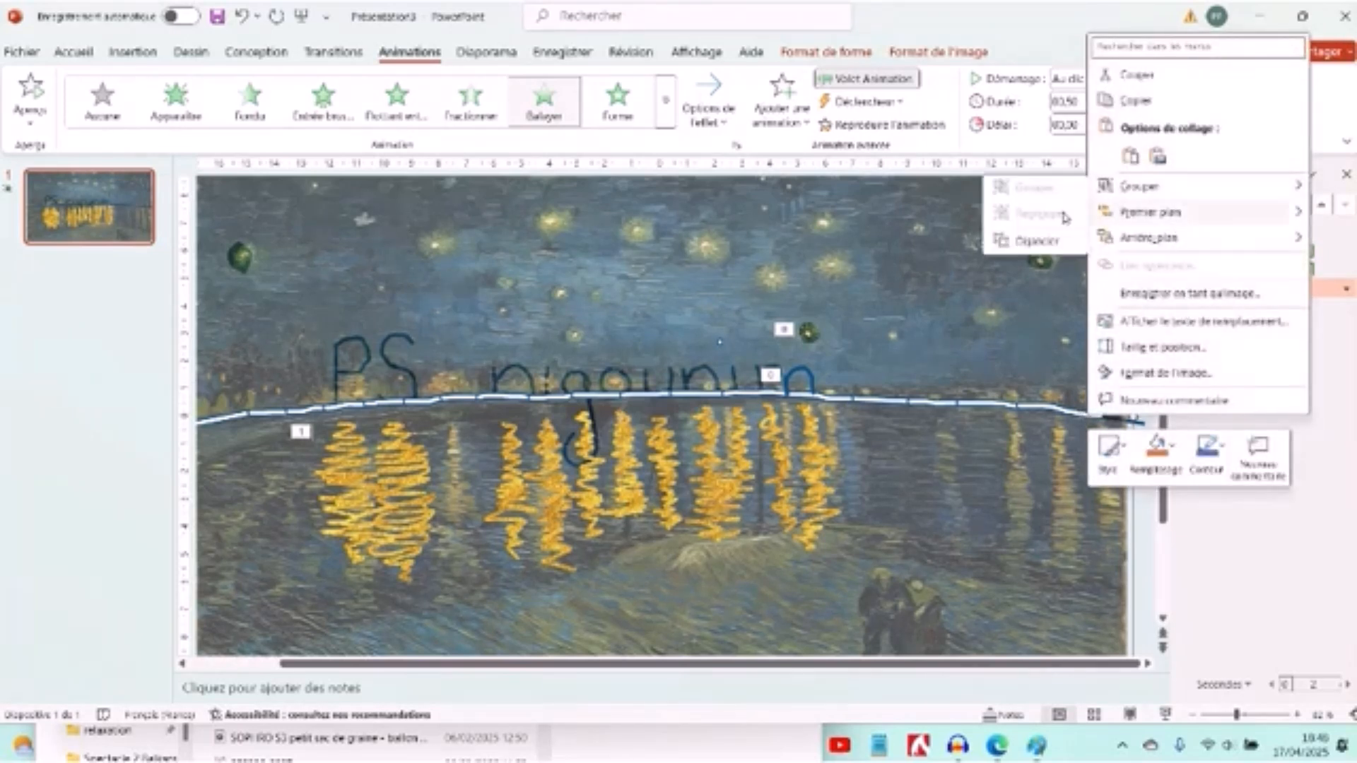
pyautogui.click(1021, 242)
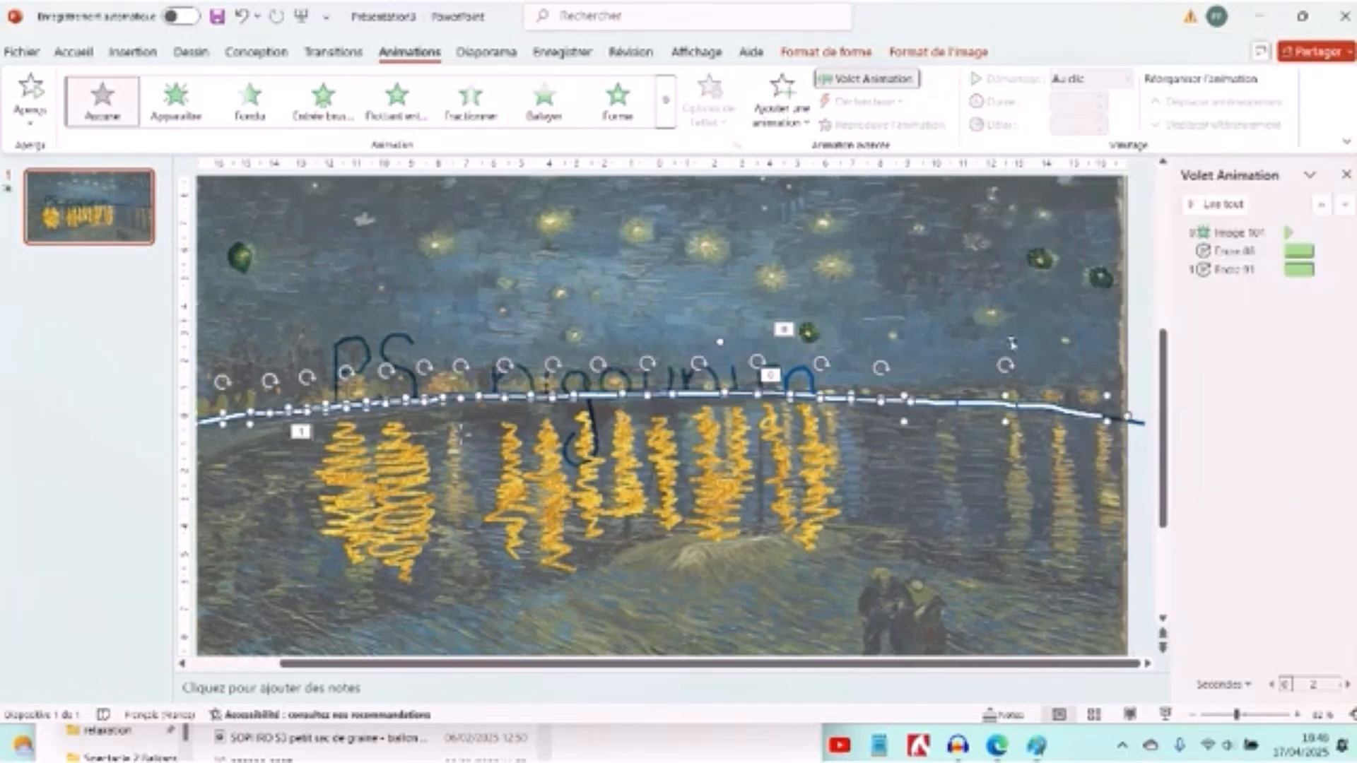
pyautogui.keyDown('ctrl'); pyautogui.click(919, 259); pyautogui.keyUp('ctrl')
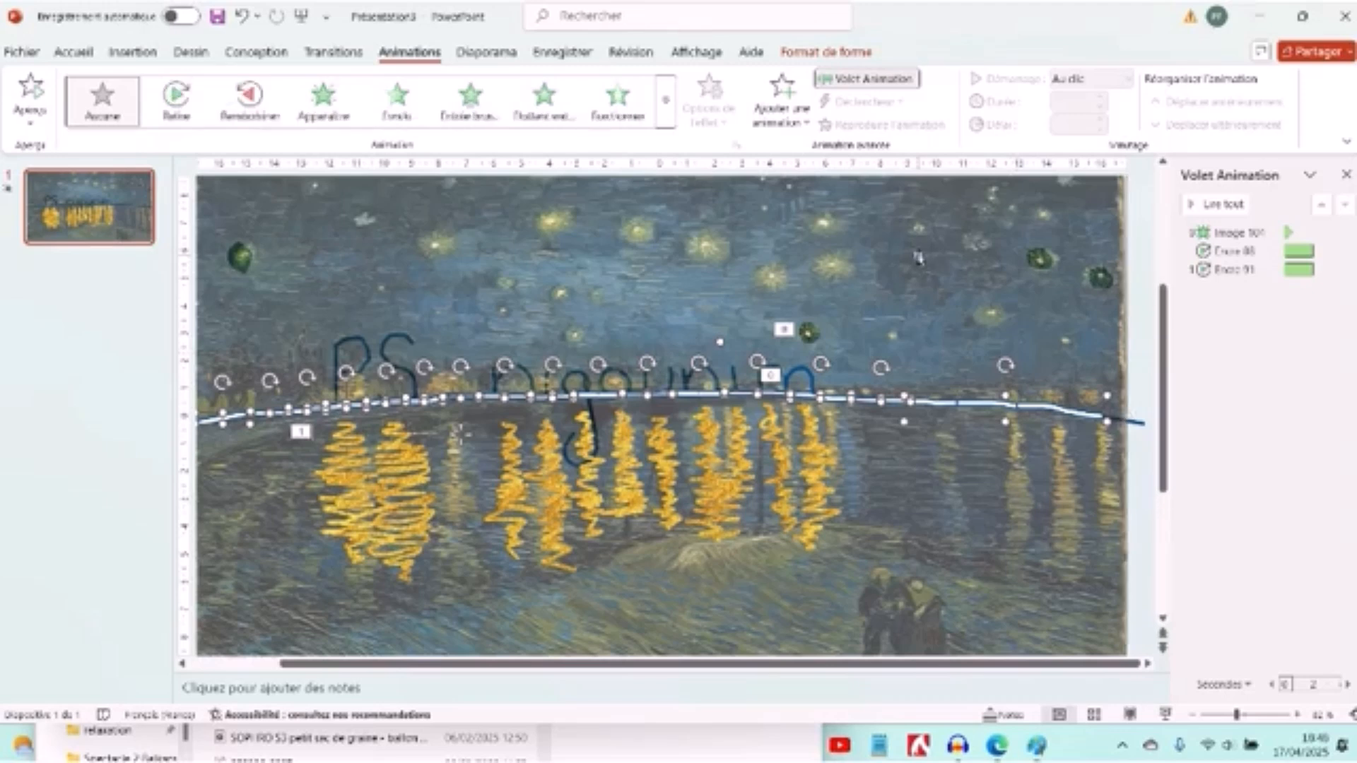
pyautogui.rightClick(1030, 408)
pyautogui.moveTo(1129, 182)
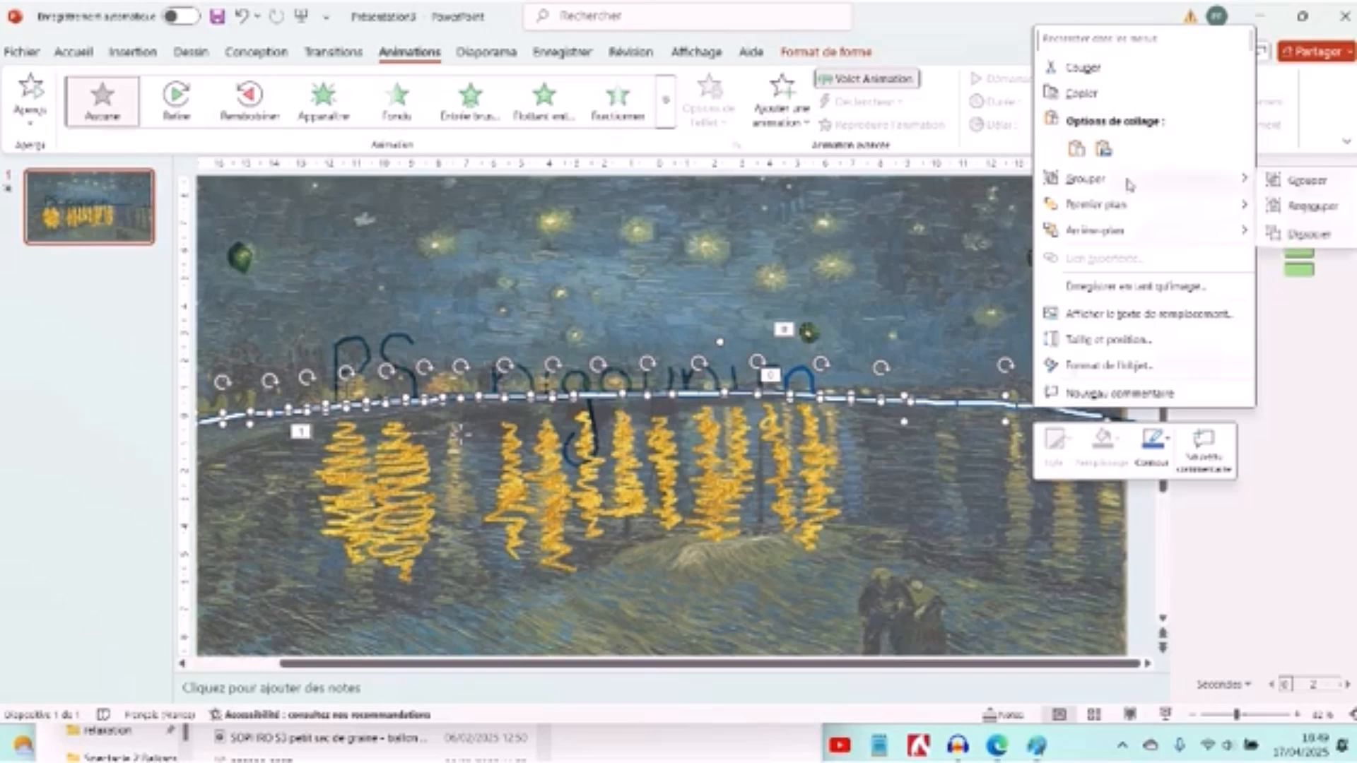
pyautogui.click(1301, 206)
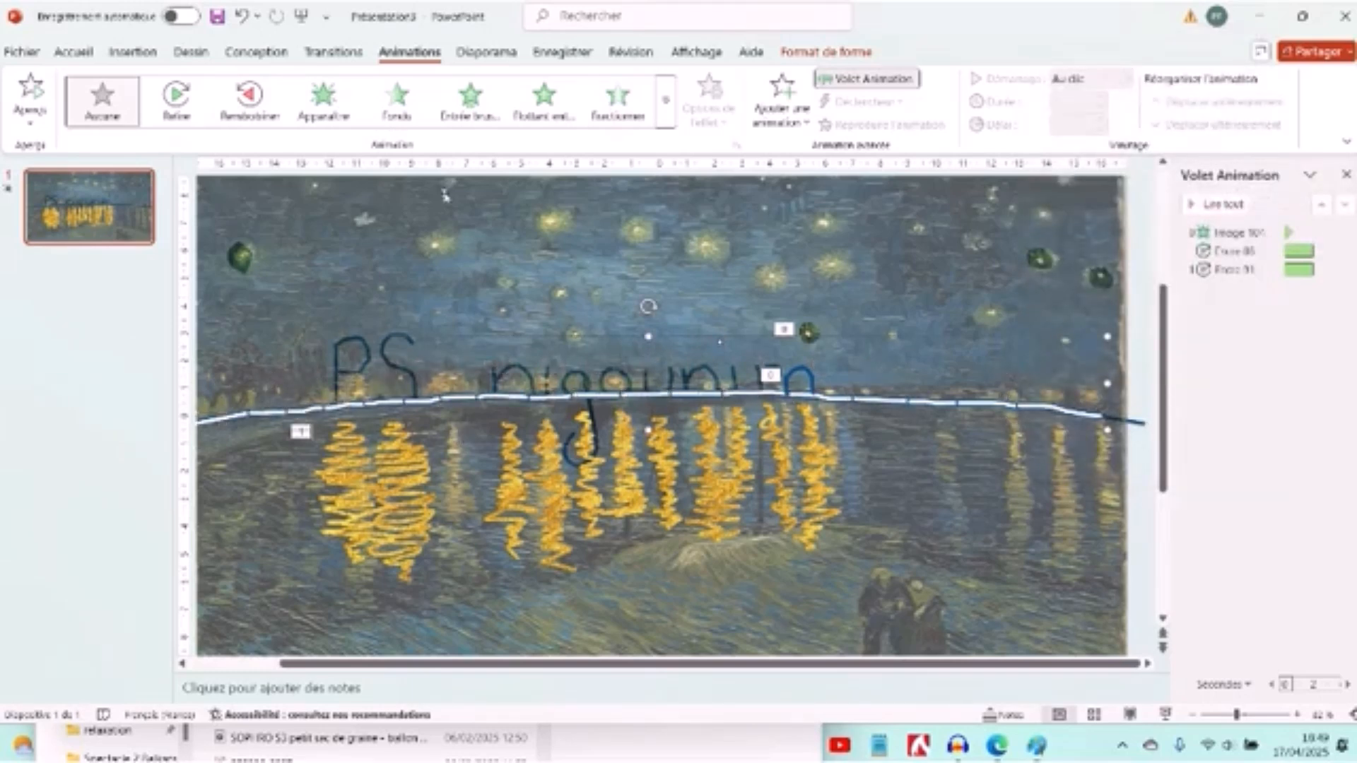
# - Apply the Replay animation to the horizon line, place it first in the order and set it to start with the previous one
pyautogui.click(176, 99)
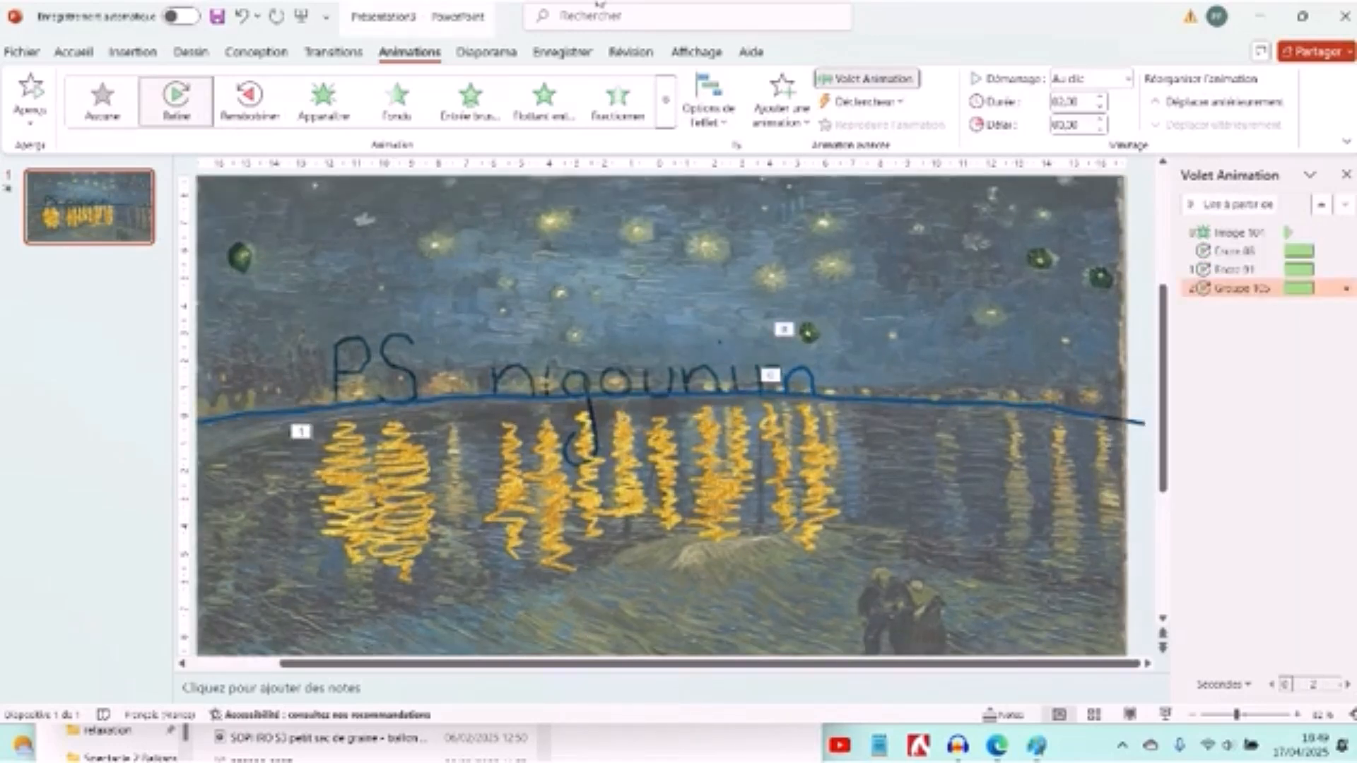
pyautogui.moveTo(1225, 282); pyautogui.dragTo(1238, 225)
pyautogui.rightClick(1230, 225)
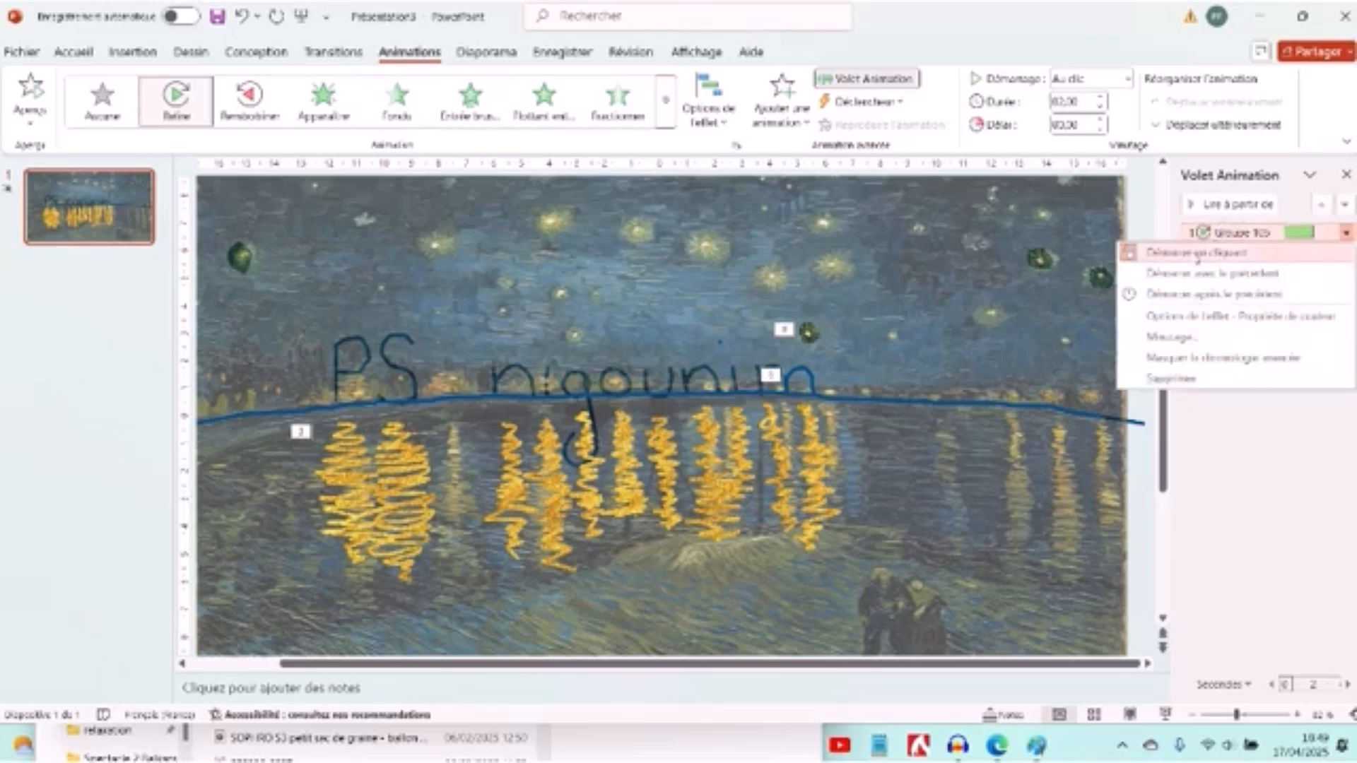
pyautogui.click(1216, 272)
# - Set the star cutout's animation to start after the previous one
pyautogui.click(1237, 252)
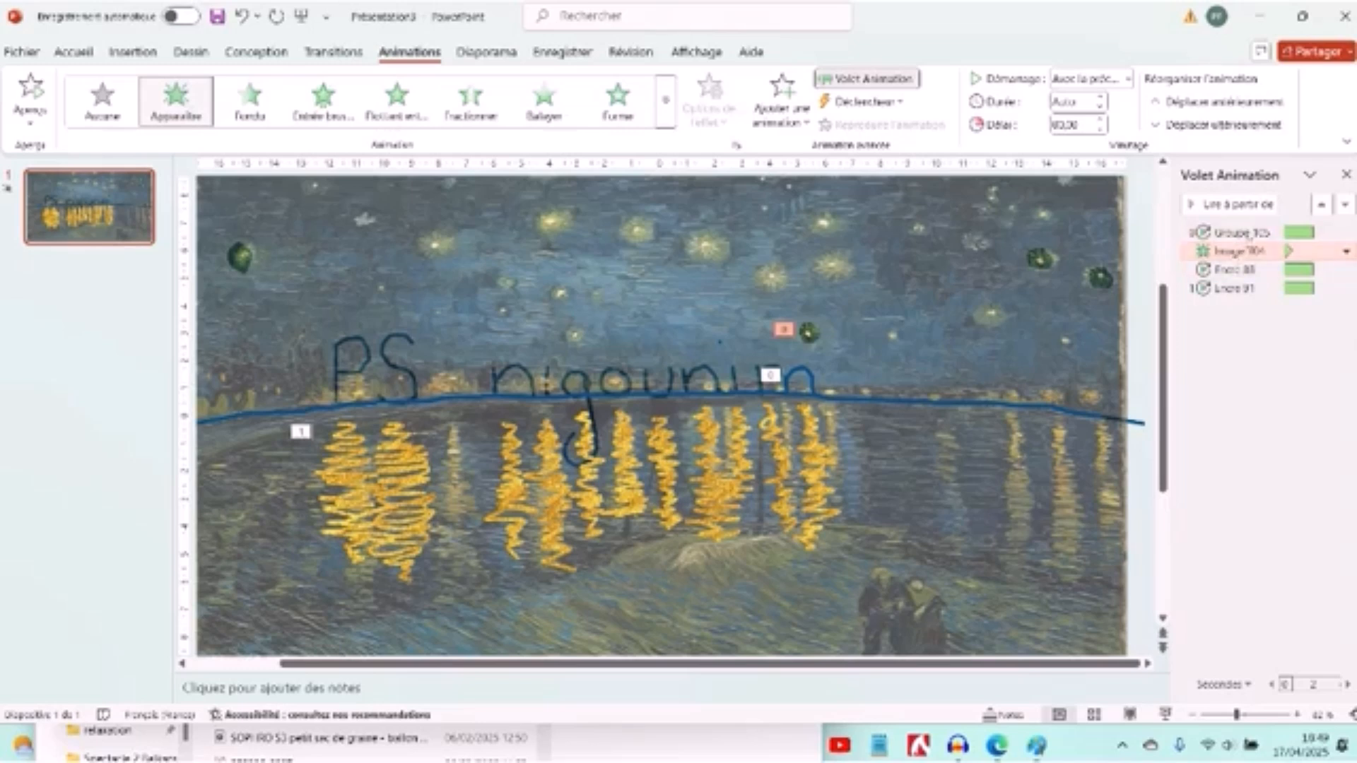
pyautogui.rightClick(1250, 249)
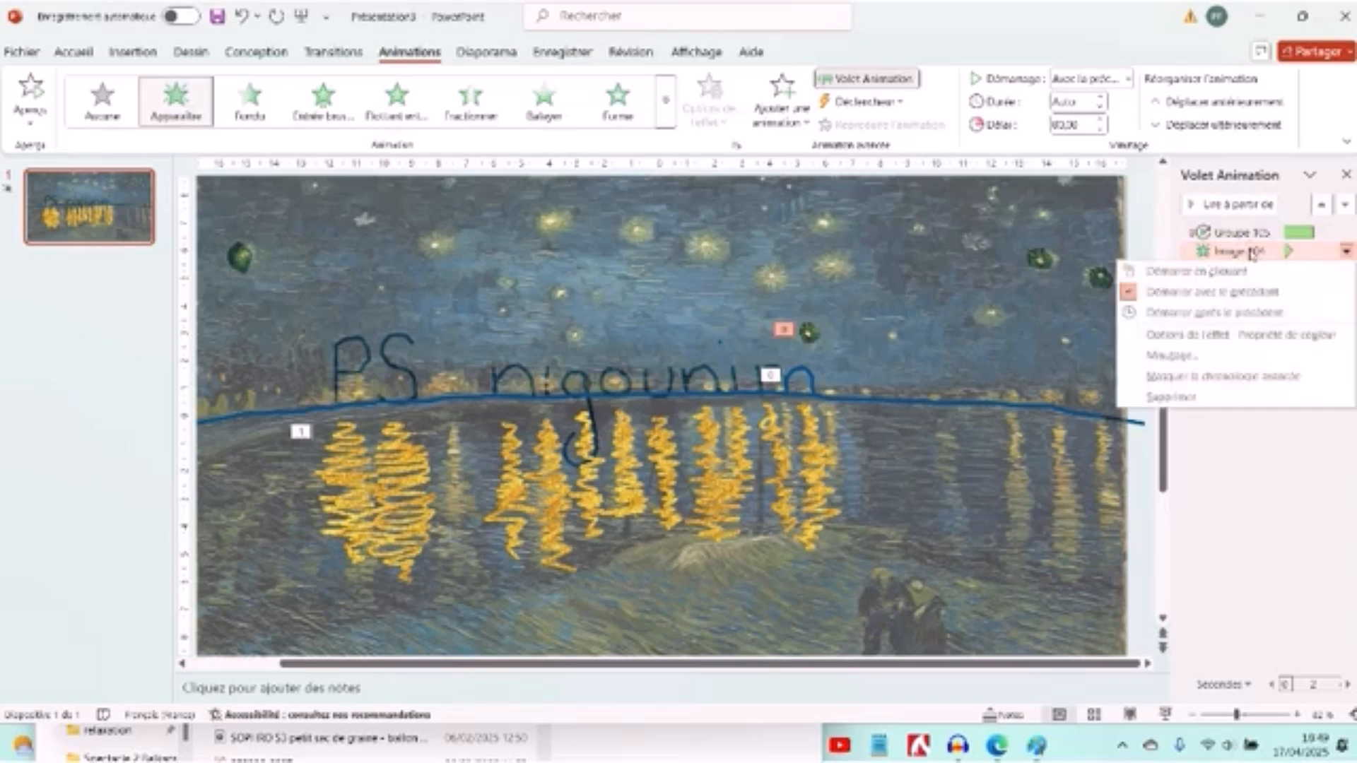
pyautogui.click(1205, 314)
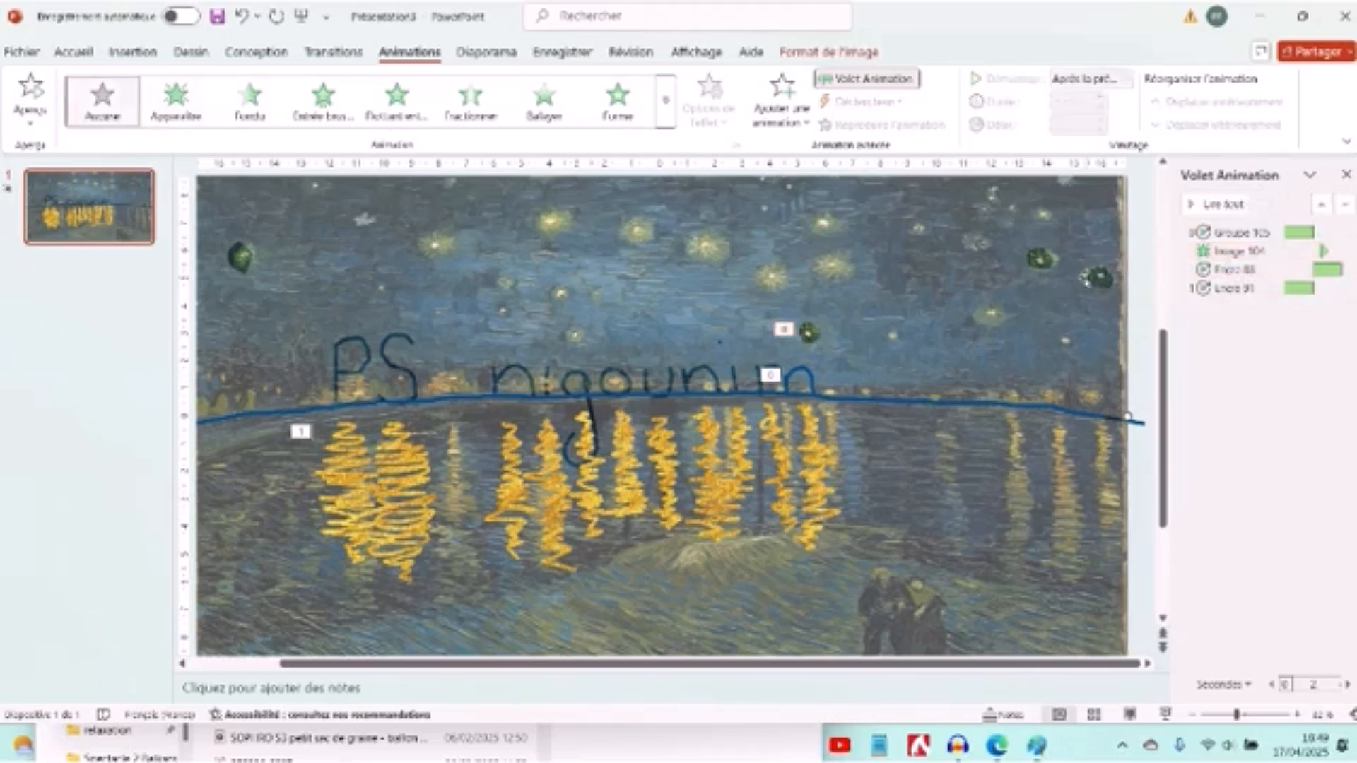
# - Set the m stroke's animation to start after the previous one with a 1-second delay
pyautogui.click(1250, 269)
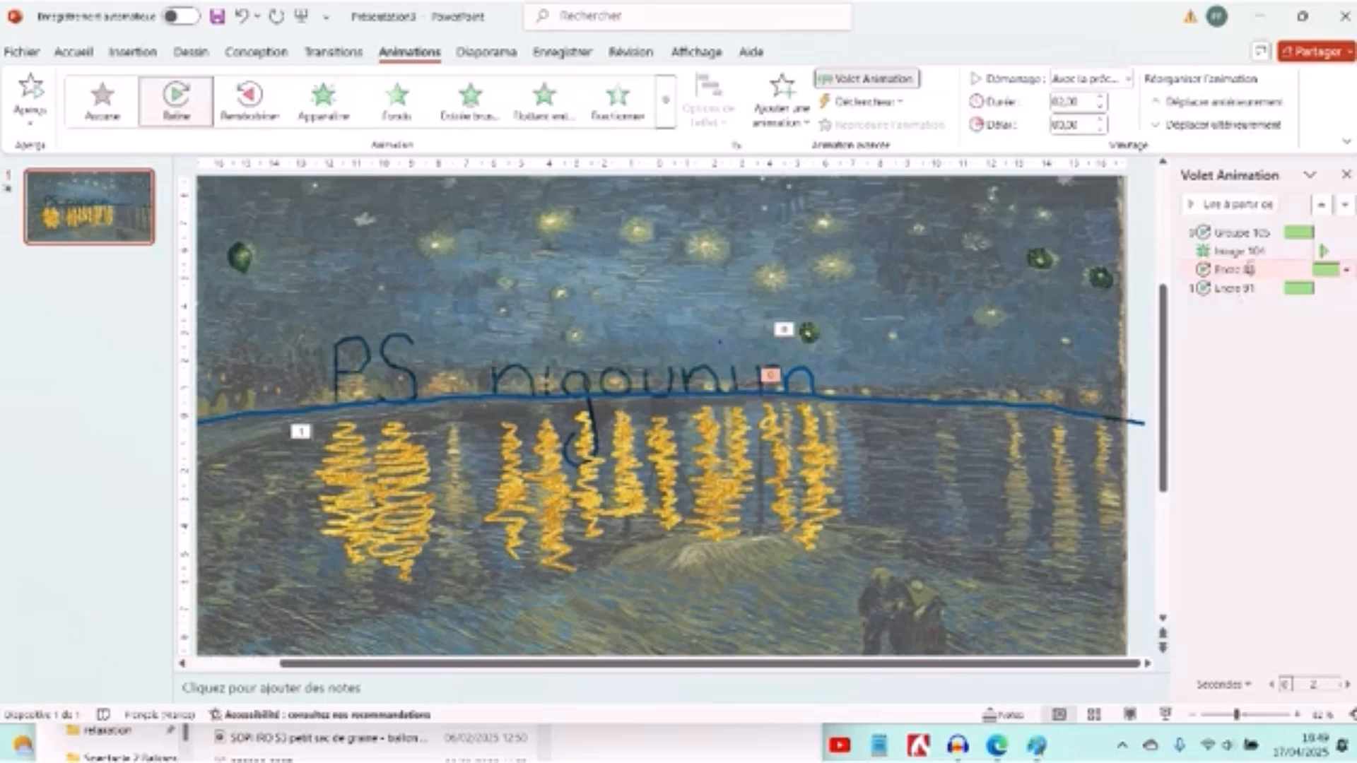
pyautogui.rightClick(1249, 269)
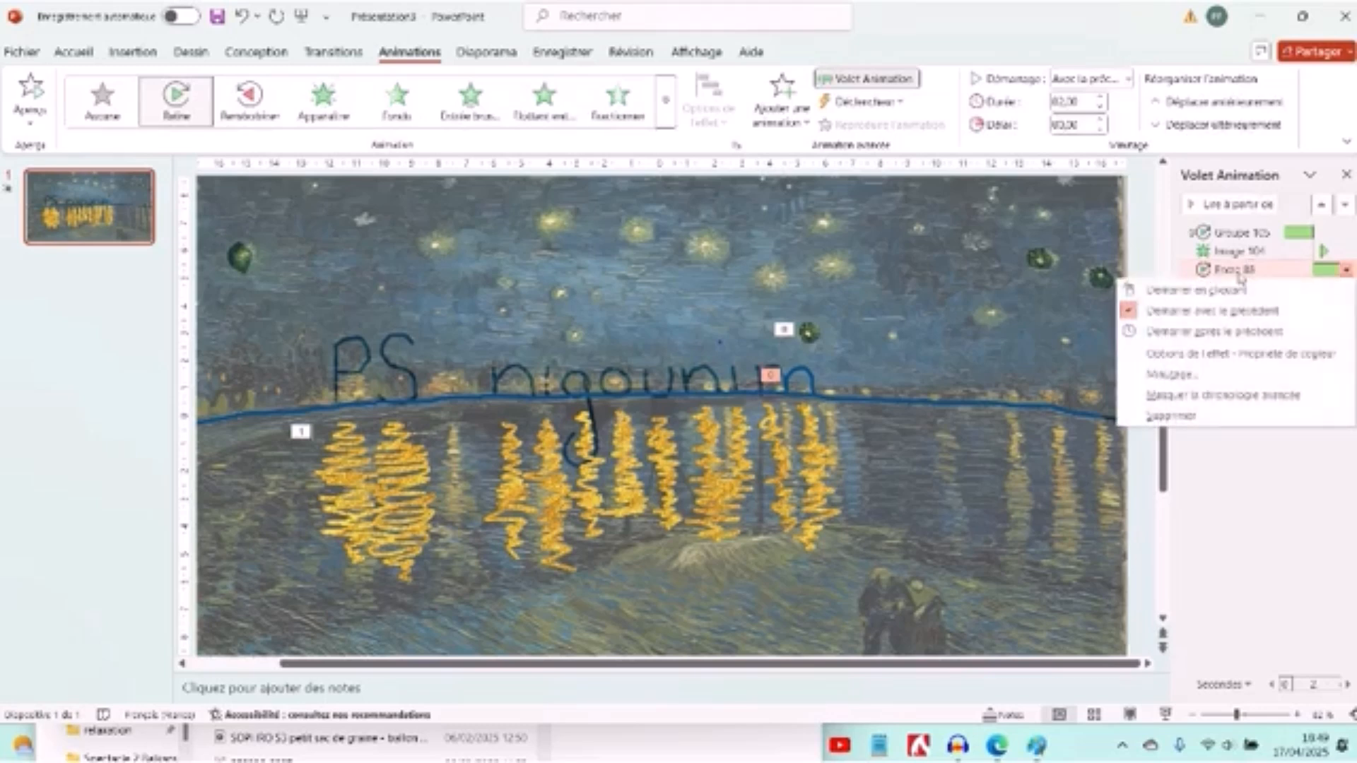
pyautogui.click(1287, 334)
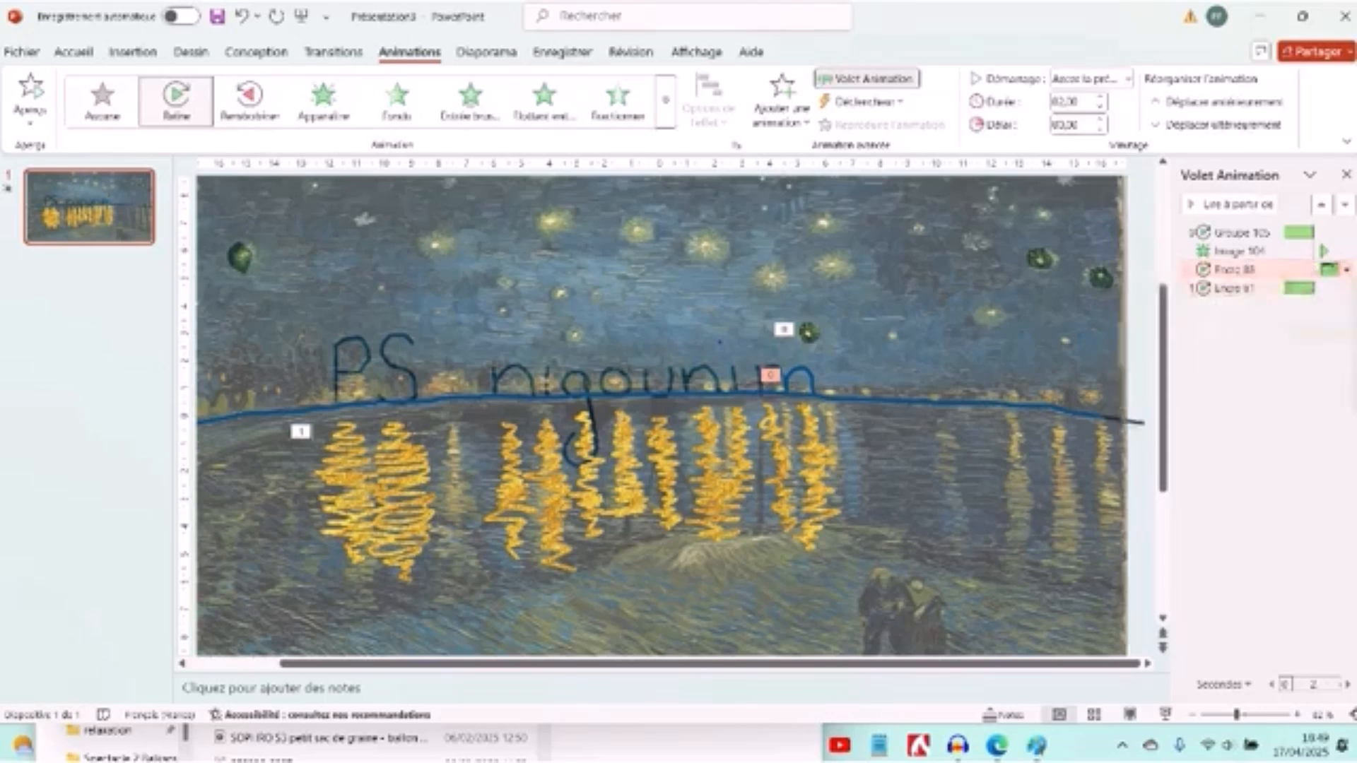
pyautogui.moveTo(1329, 269); pyautogui.dragTo(1316, 270)
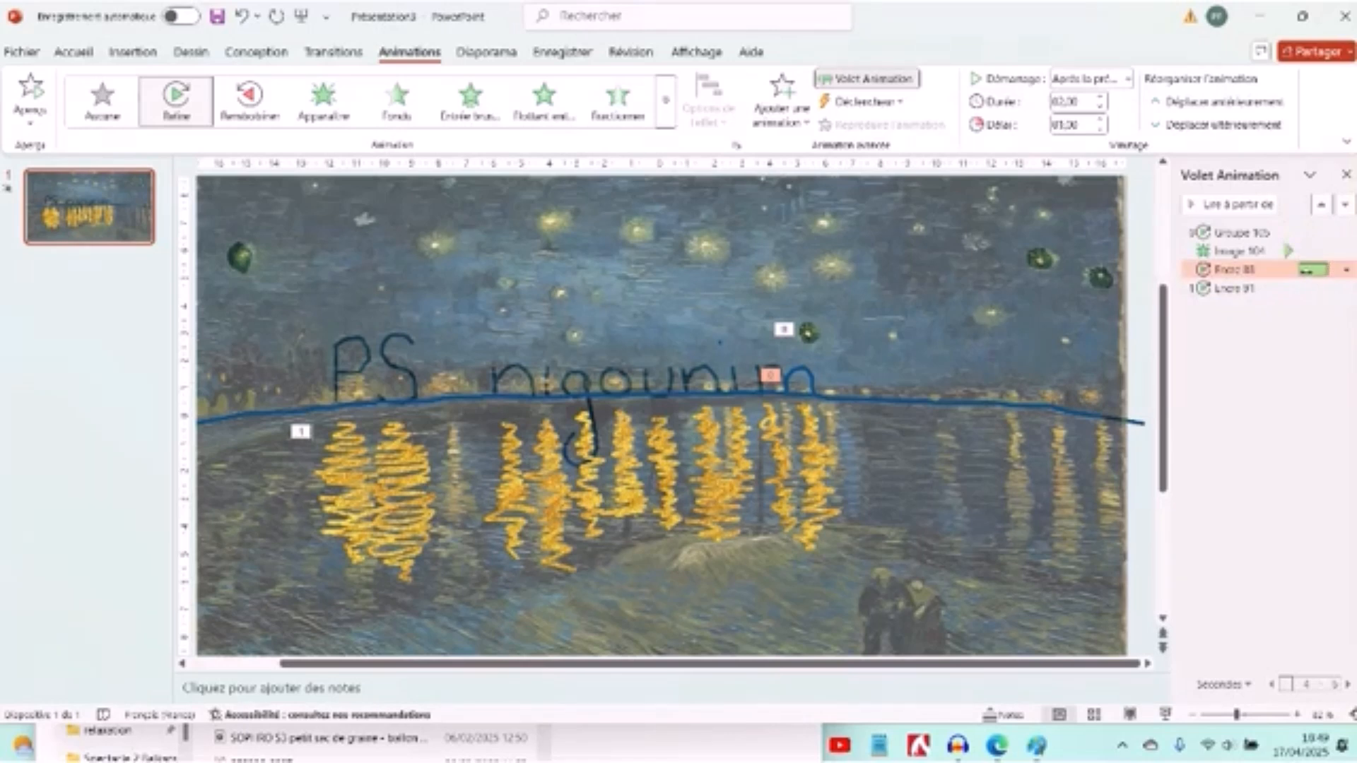
# - Apply the Replay animation to the last gold reflection beneath the final m of "nigounim"
pyautogui.click(1225, 285)
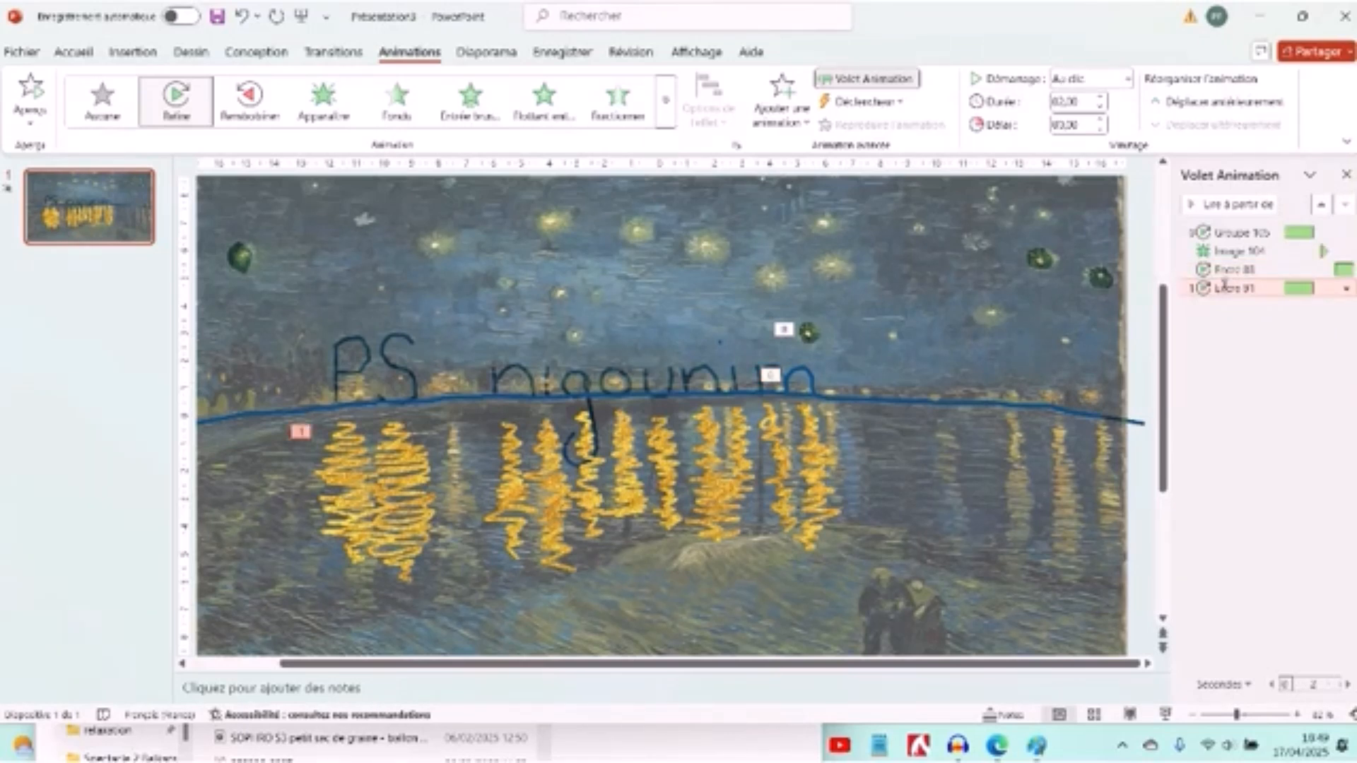
pyautogui.click(813, 450)
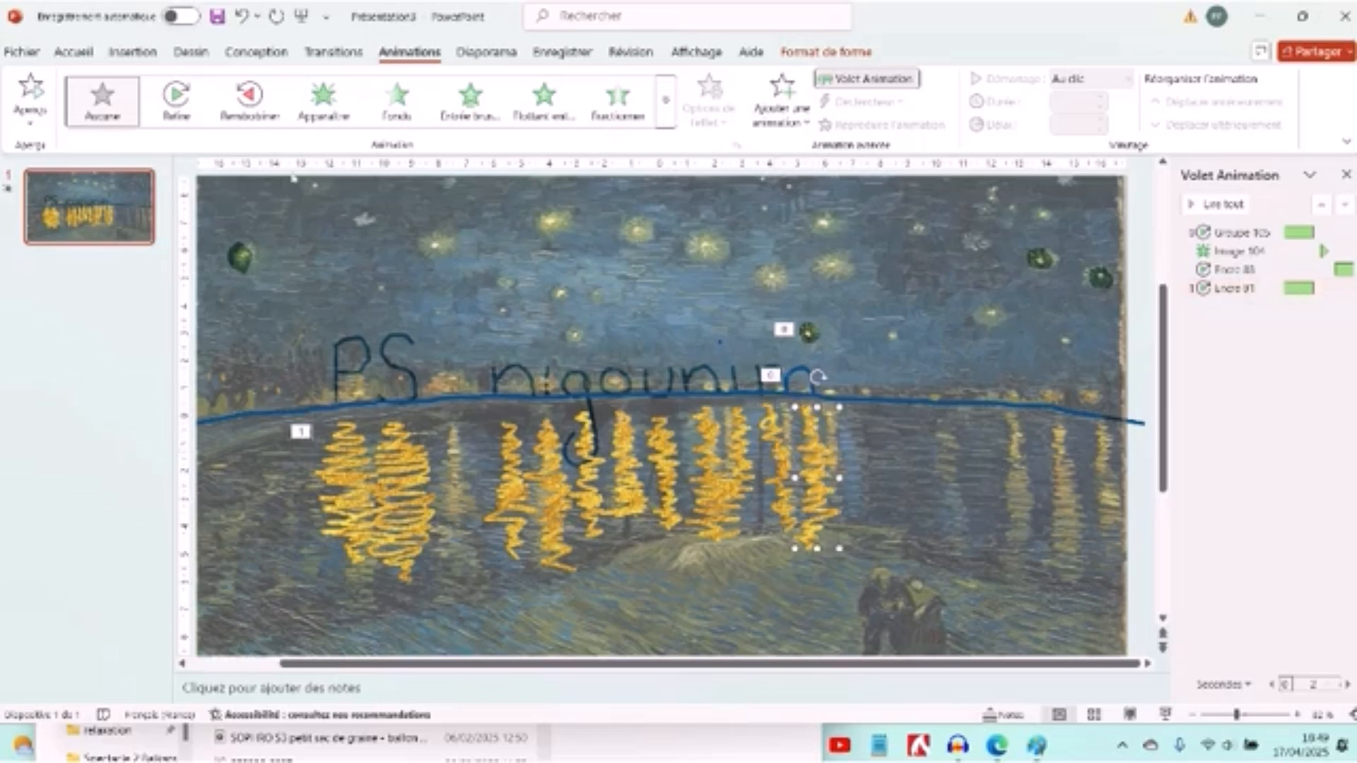
pyautogui.click(185, 119)
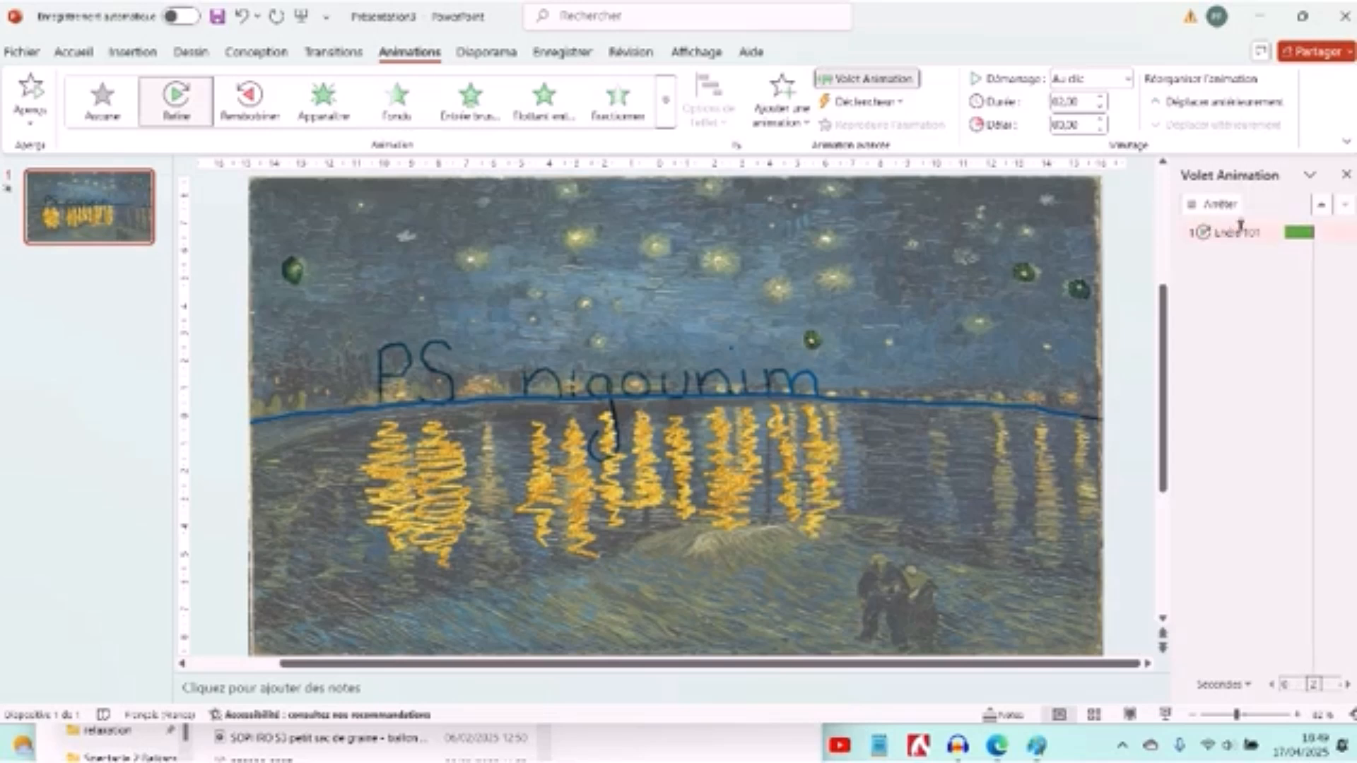
# - Remove the animation from the gold reflection under "PS" and set the last reflection's animation to start with the previous one
pyautogui.click(1253, 289)
pyautogui.press('Delete')
pyautogui.rightClick(1252, 291)
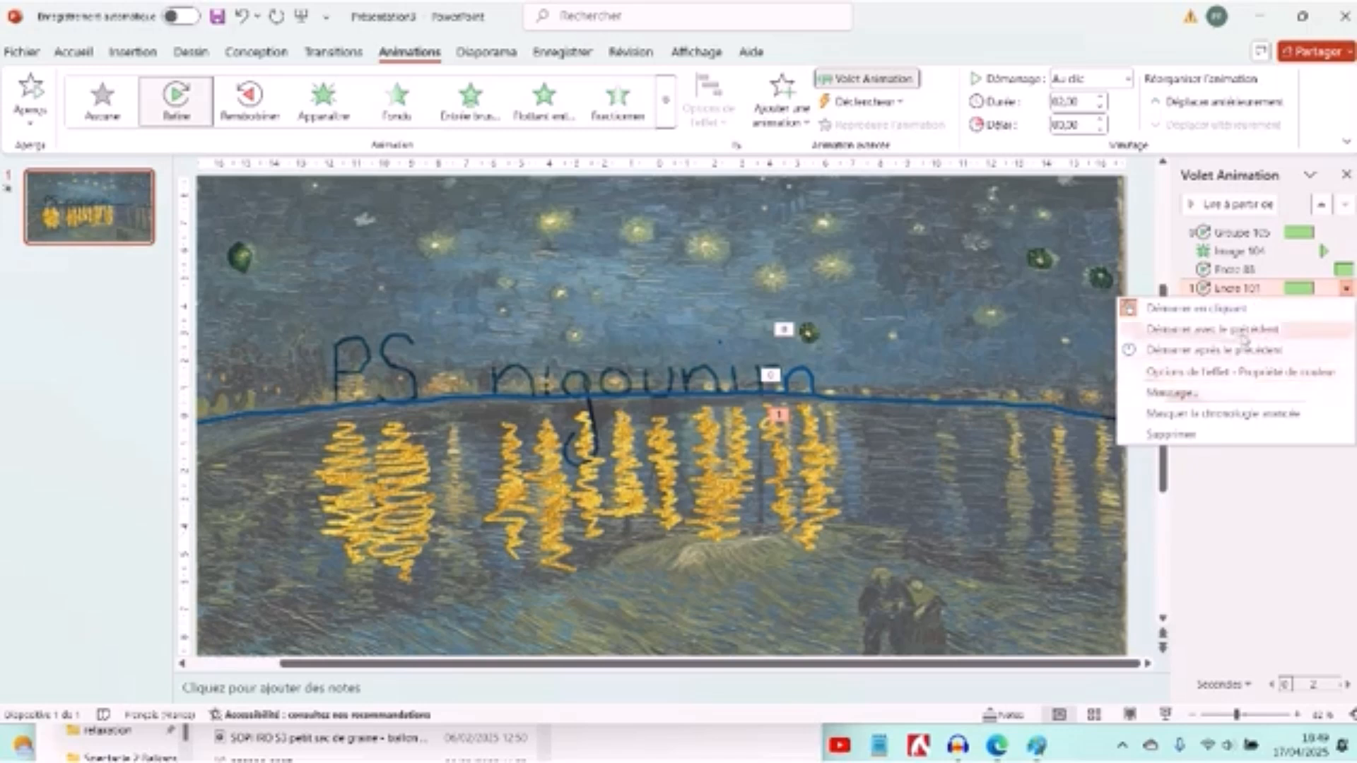
pyautogui.click(1234, 329)
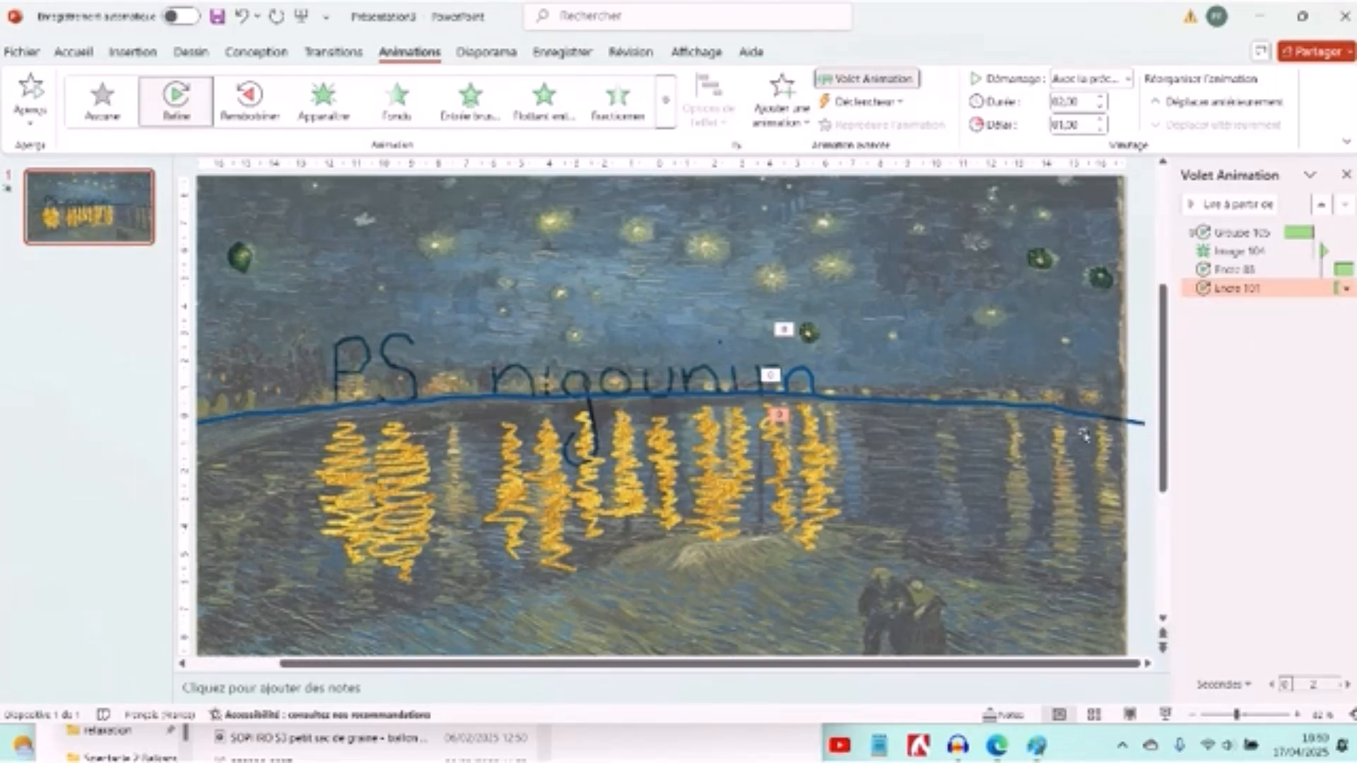
# - Play the slide show to check the animation sequence, and return to editing
pyautogui.click(1144, 482)
pyautogui.click(1165, 714)
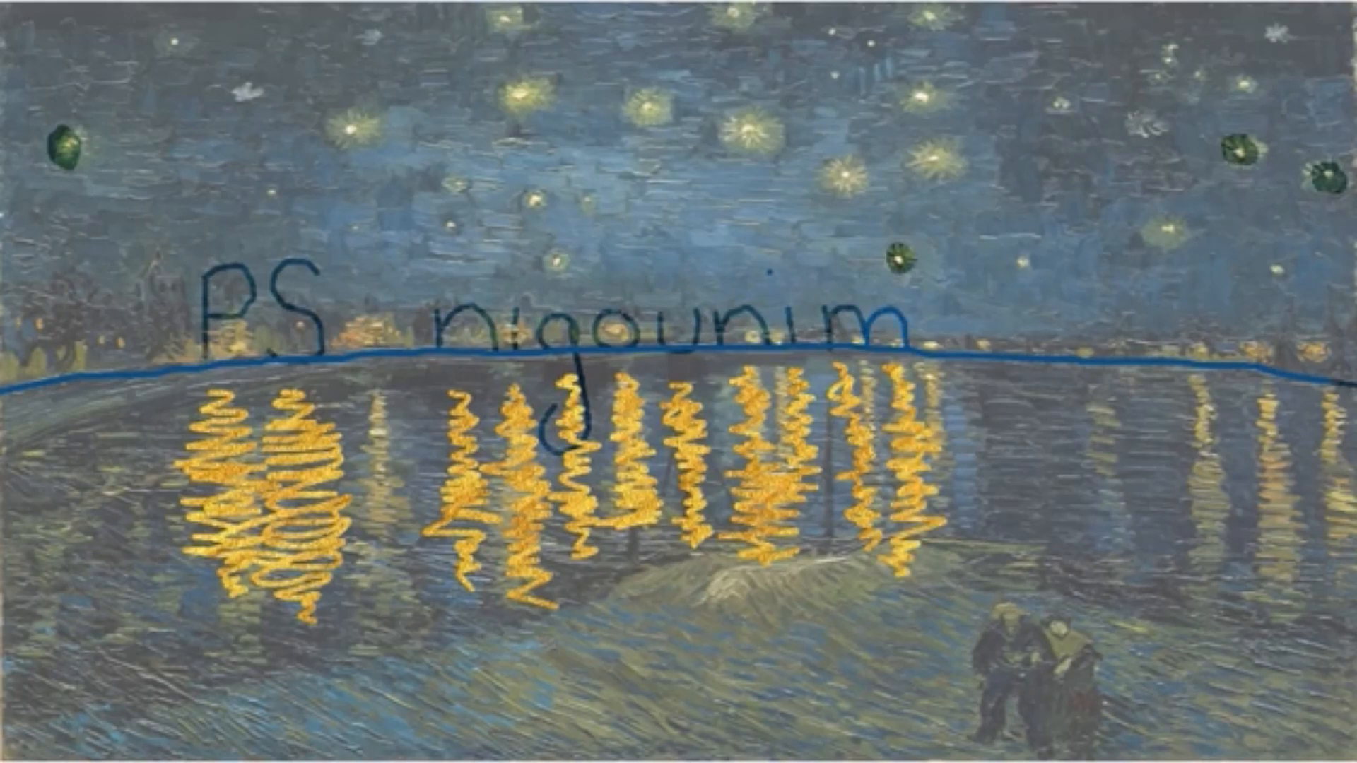
pyautogui.press('Escape')
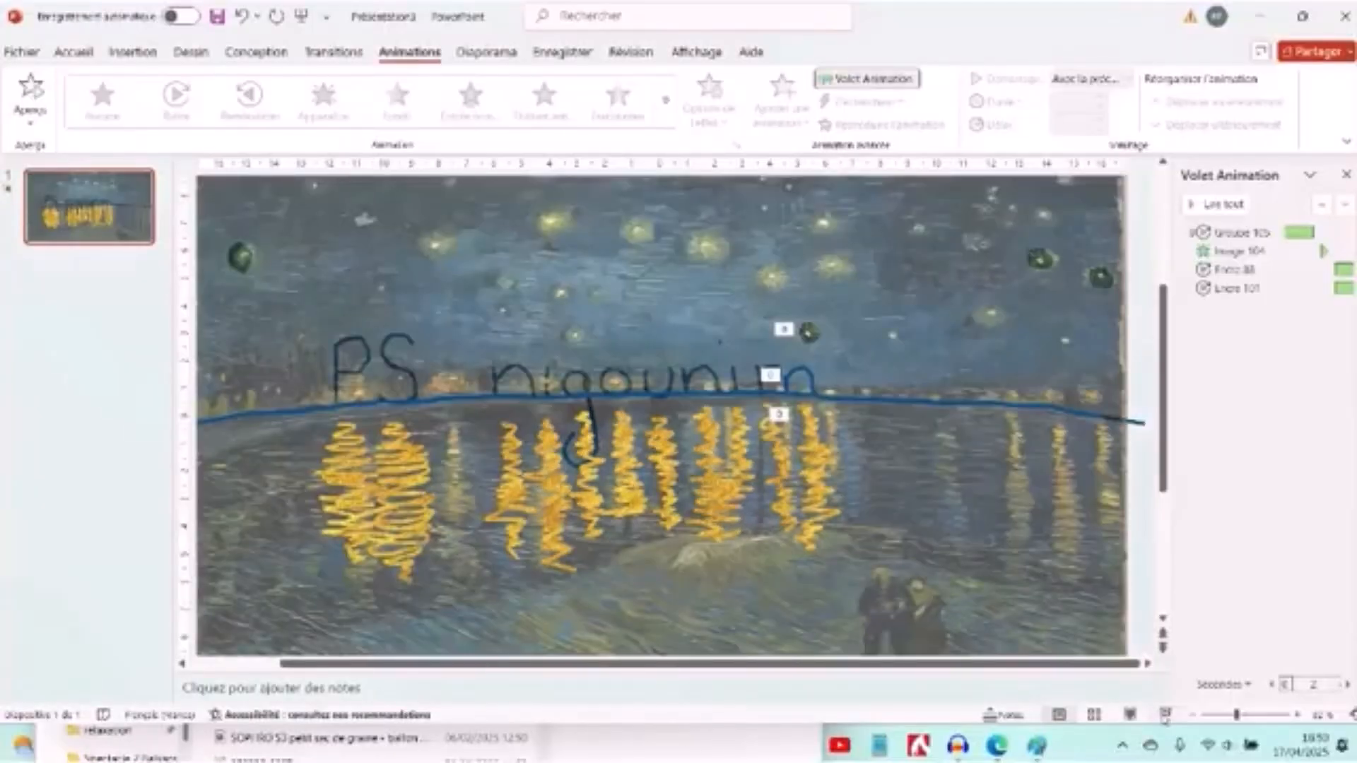
# - Set the last gold reflection's animation to start after the previous one and check it in the slide show
pyautogui.click(1250, 290)
pyautogui.rightClick(1260, 294)
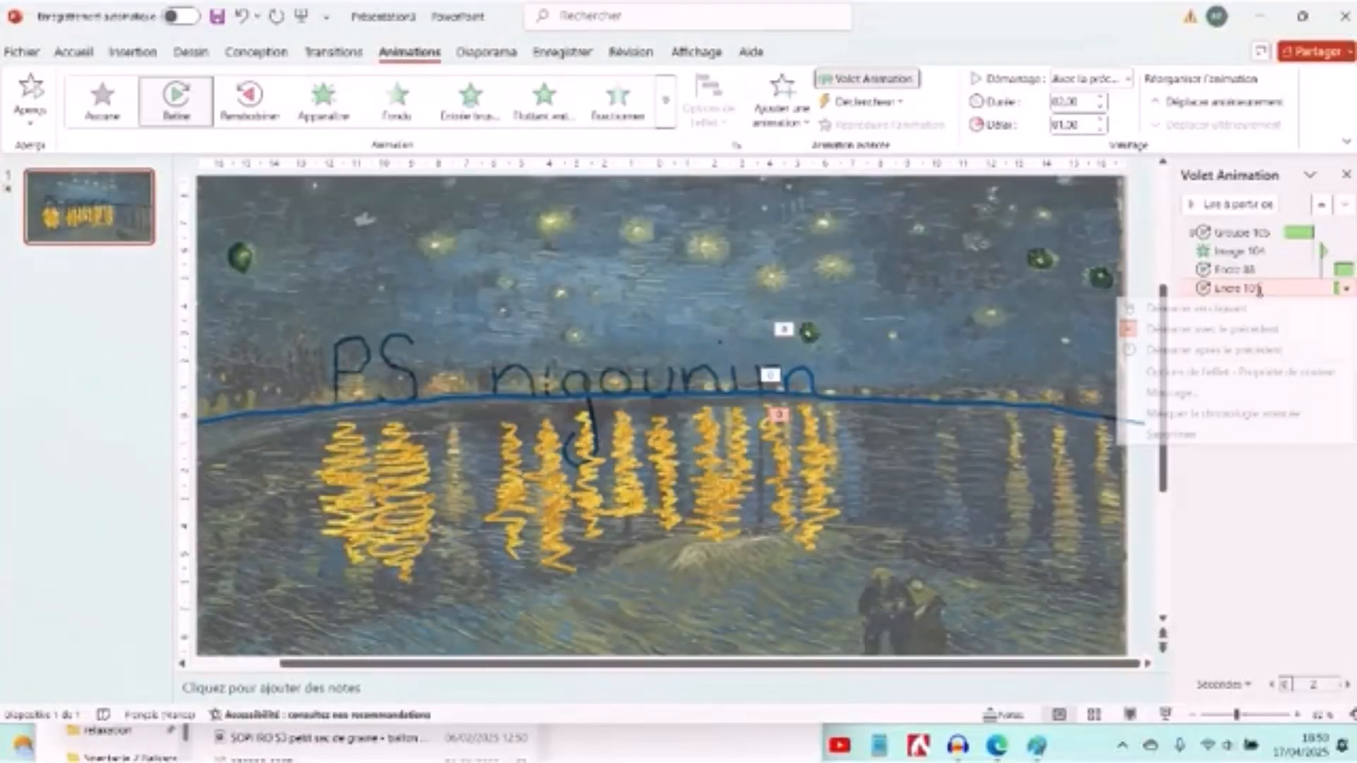
pyautogui.click(1232, 350)
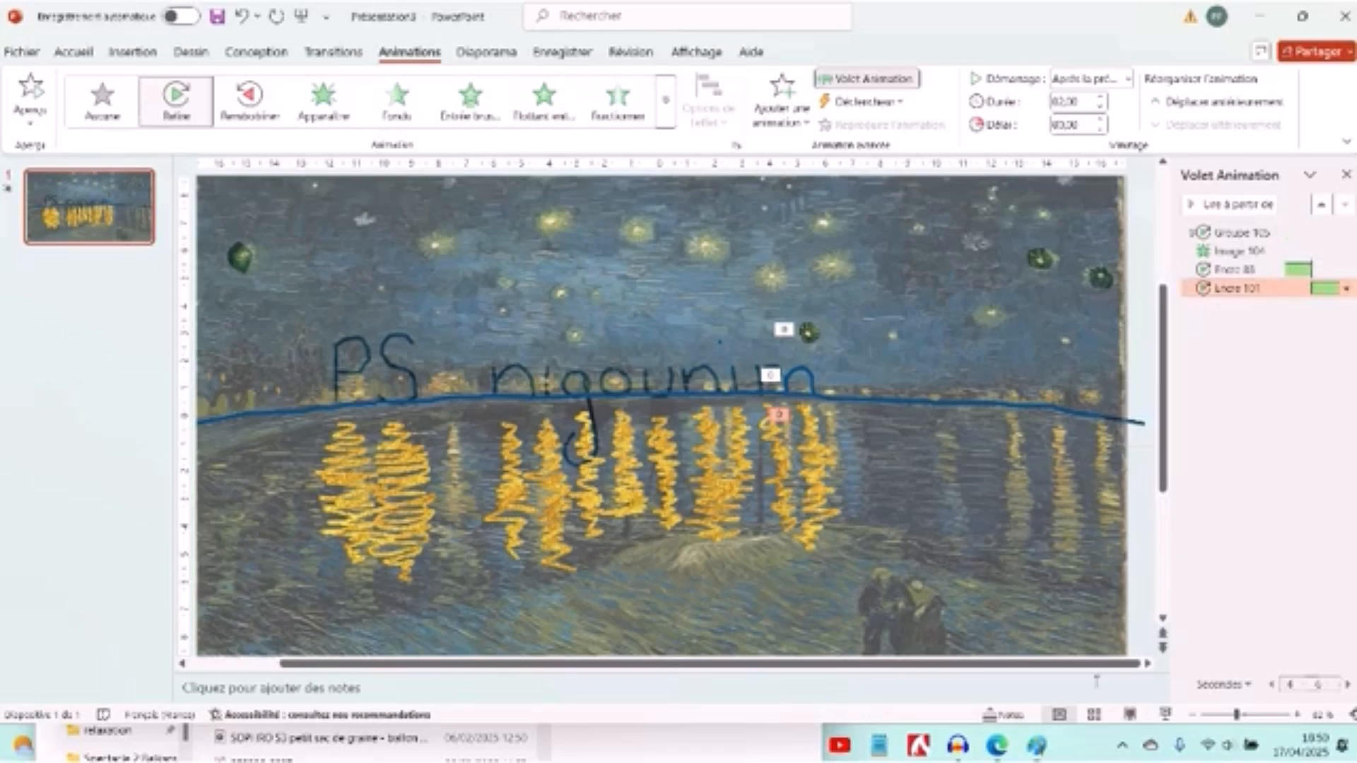
pyautogui.click(1166, 715)
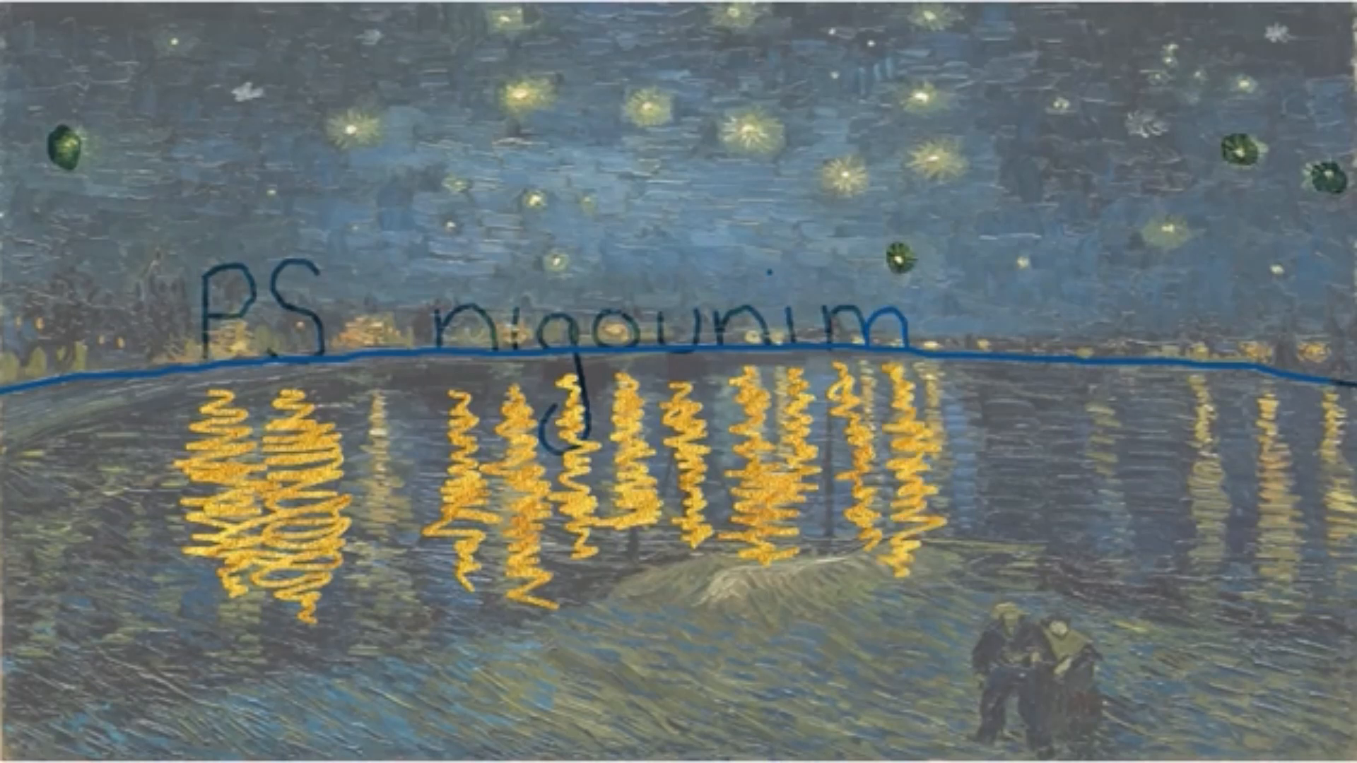
pyautogui.press('Escape')
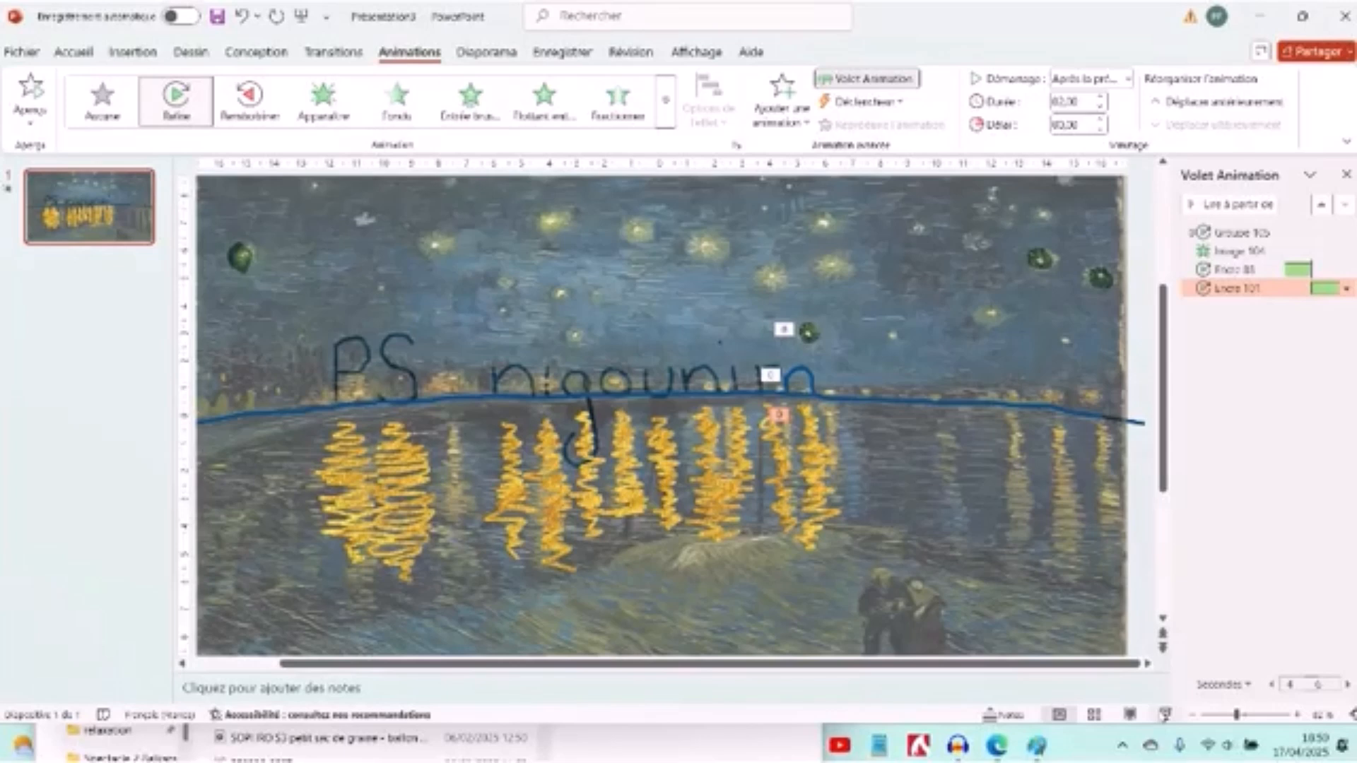
# - Delete the Van Gogh background painting from the slide
pyautogui.click(1123, 350)
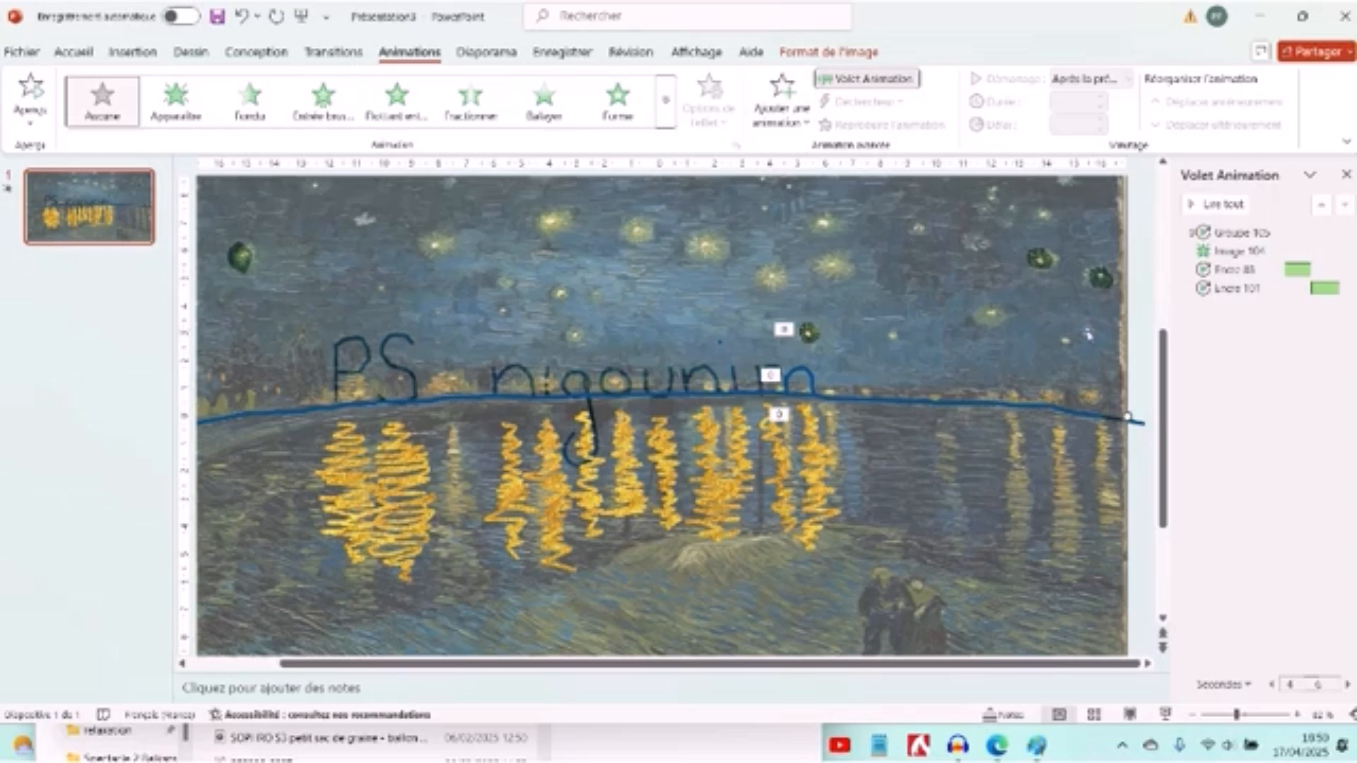
pyautogui.press('Delete')
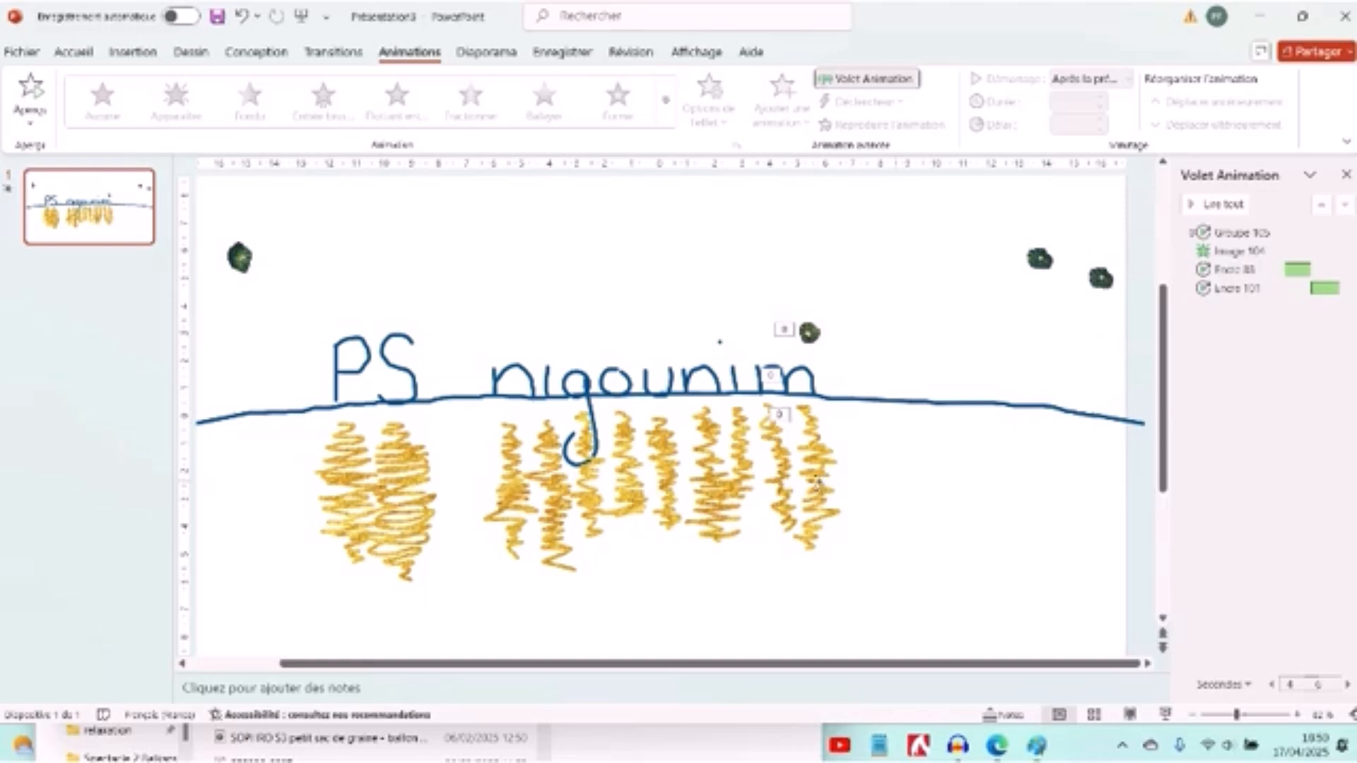
# - Set the duration of the last gold reflection's Replay animation to 5 seconds (very slow)
pyautogui.click(819, 481)
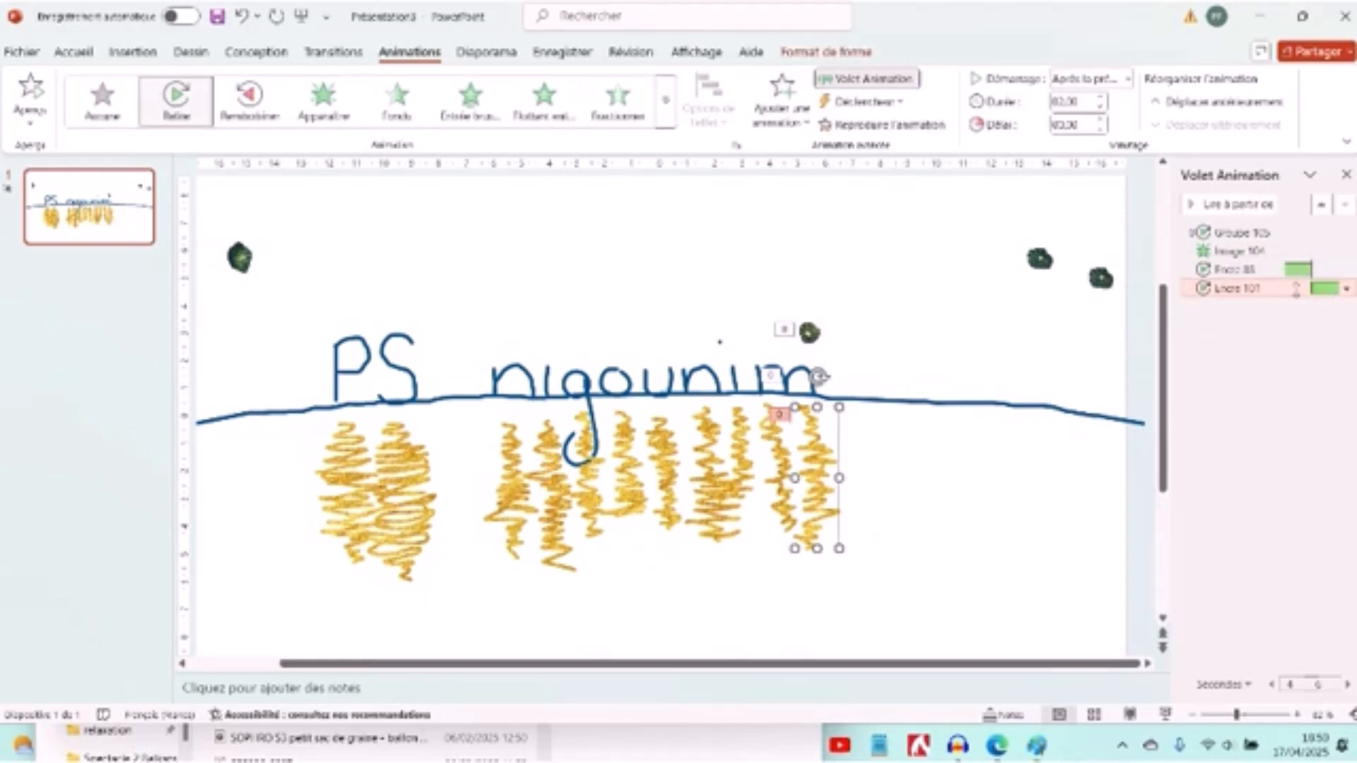
pyautogui.click(1347, 289)
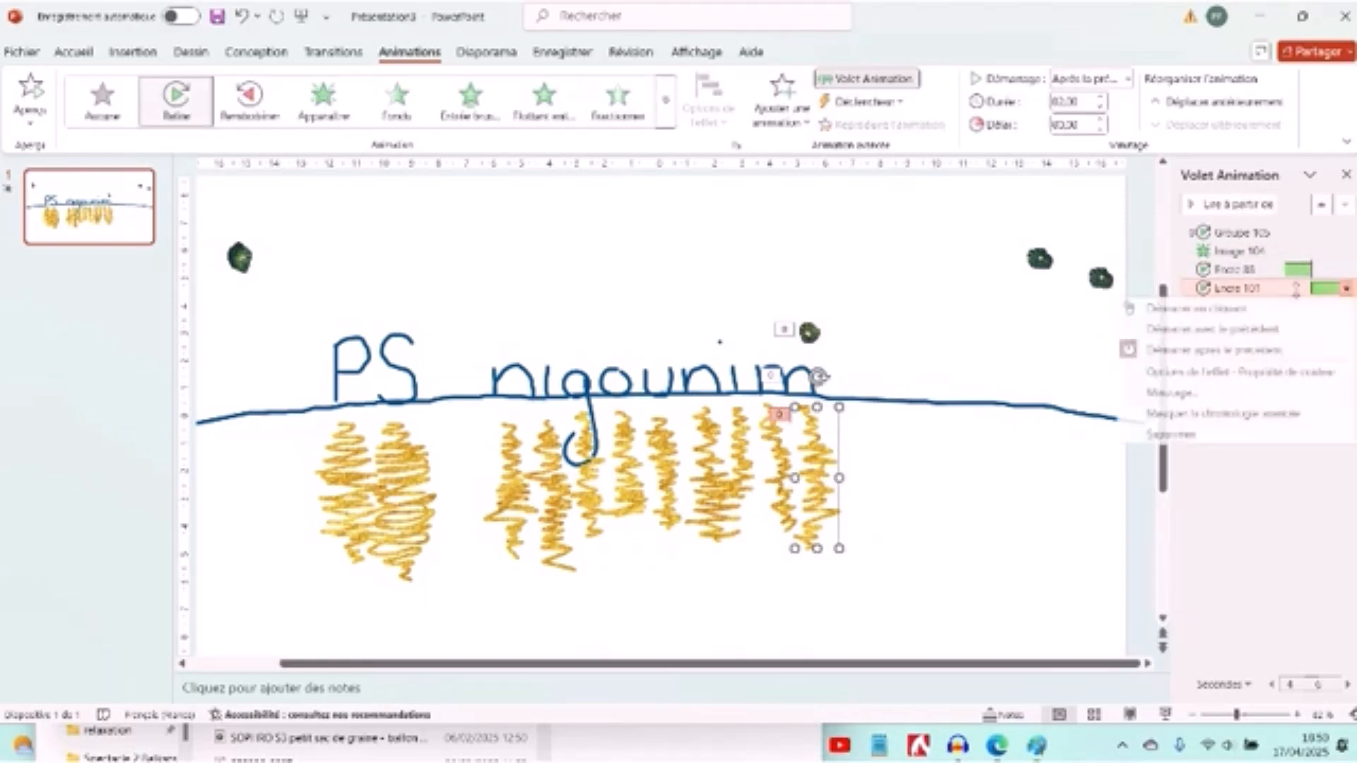
pyautogui.click(1227, 374)
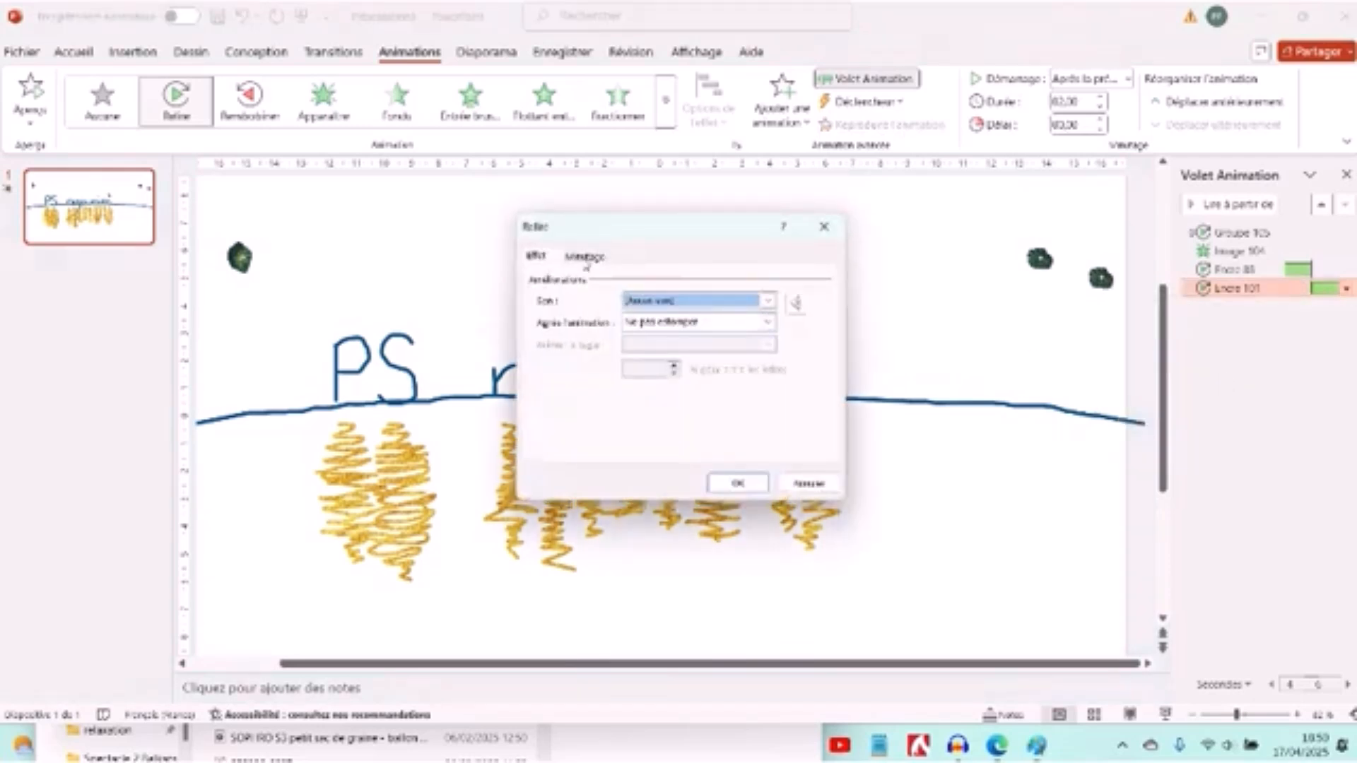
pyautogui.click(586, 258)
pyautogui.click(726, 324)
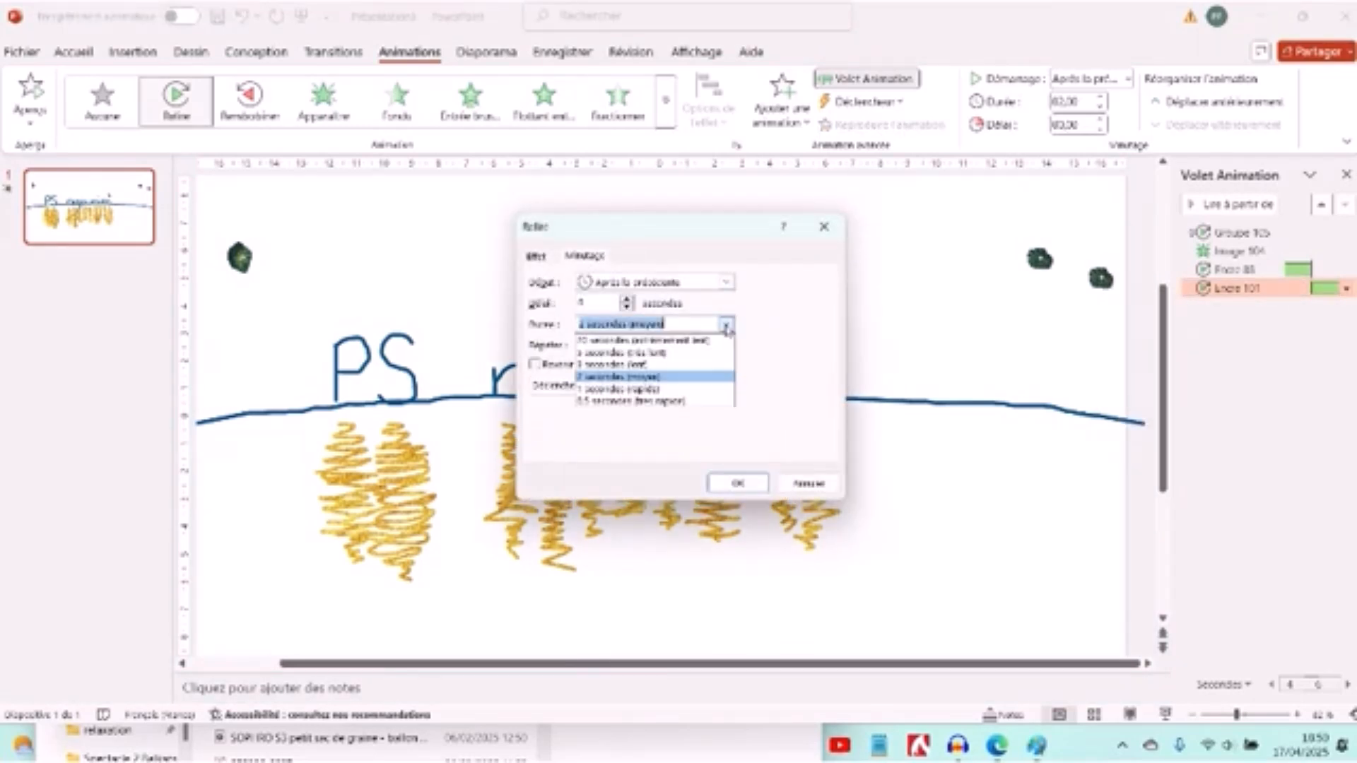
pyautogui.click(679, 353)
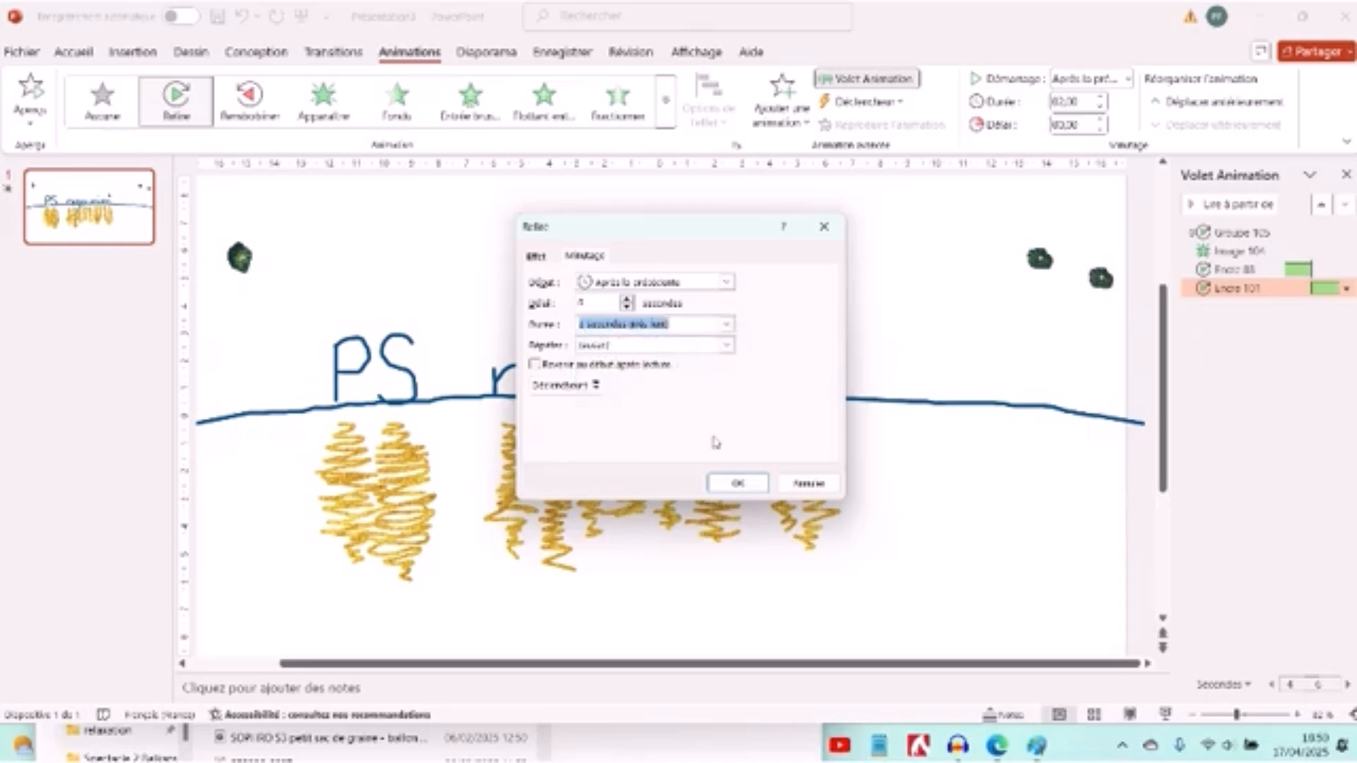
pyautogui.click(736, 485)
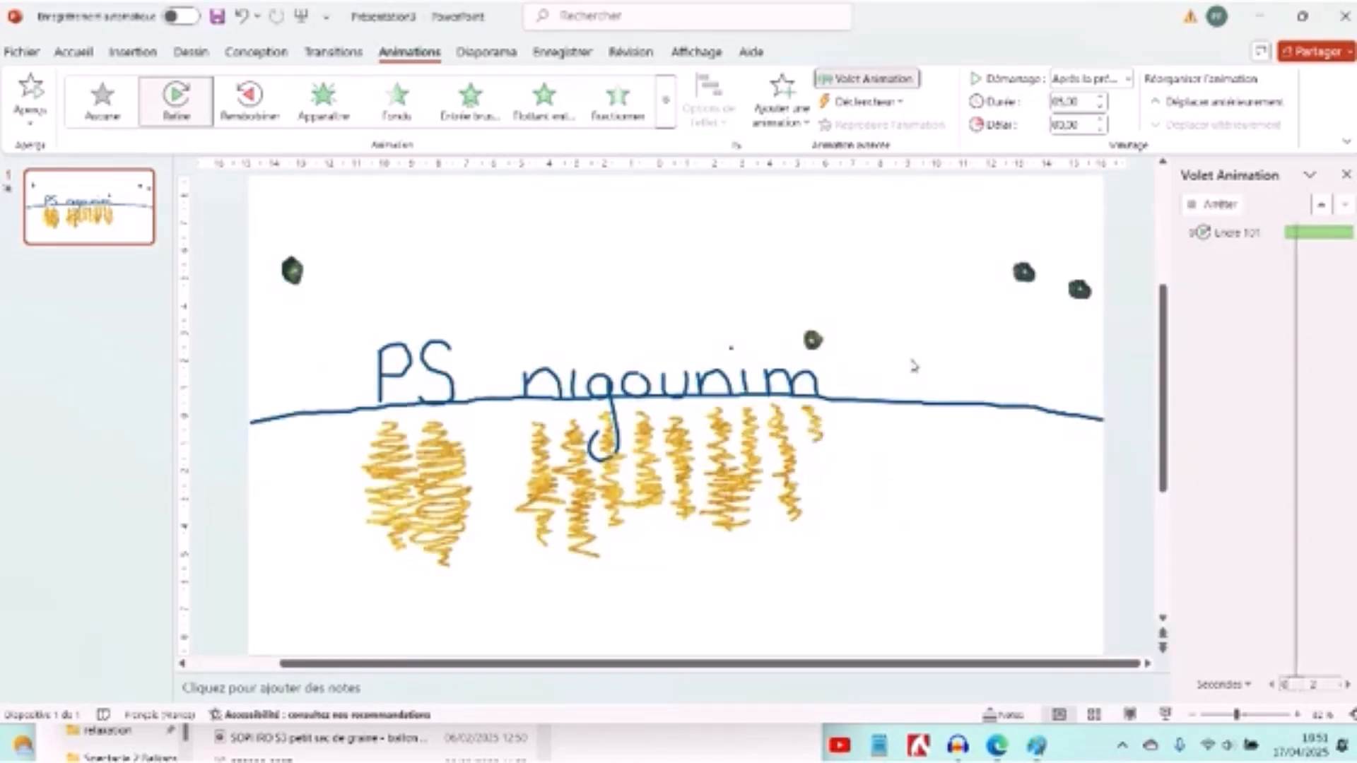